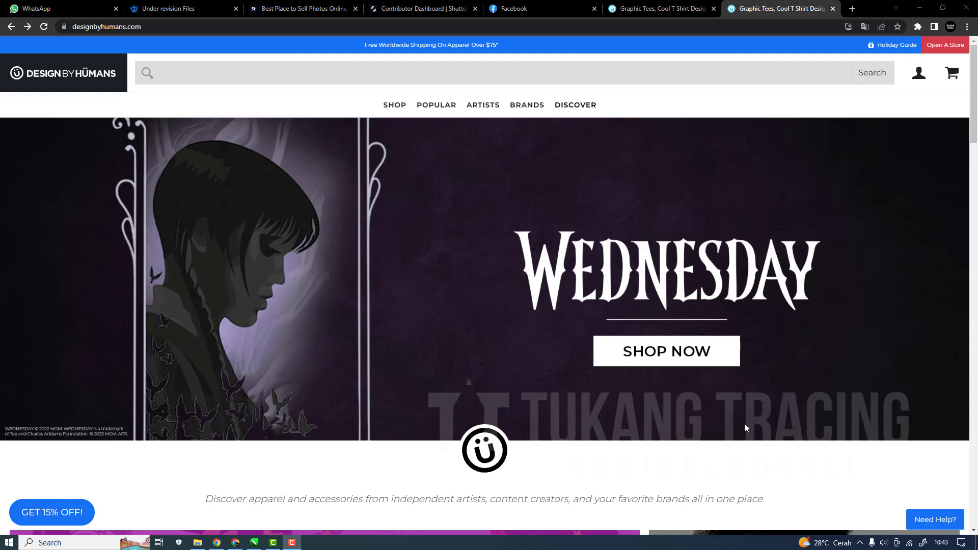
Look over the store dashboard's account options and the Open A Store link on the Design By Humans homepage.
left_click(639, 7)
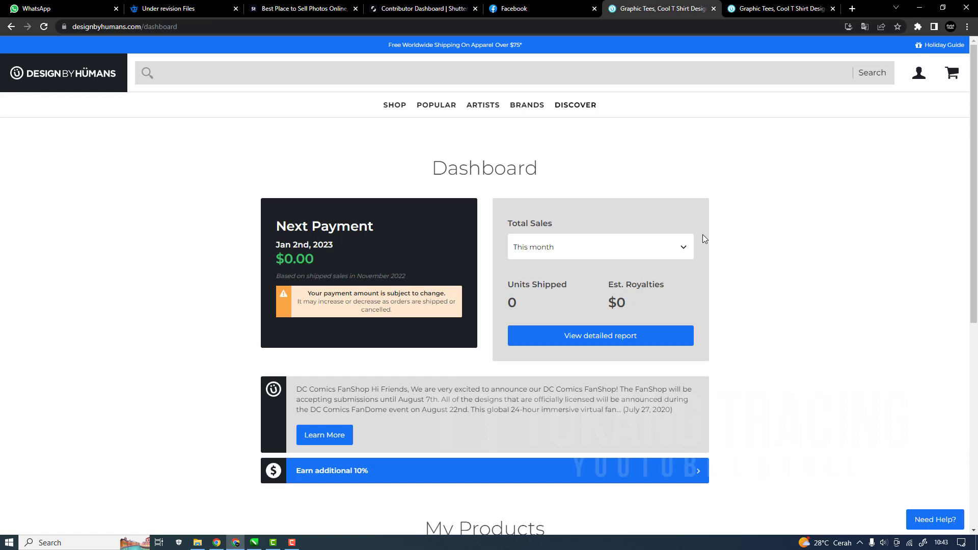
left_click(919, 73)
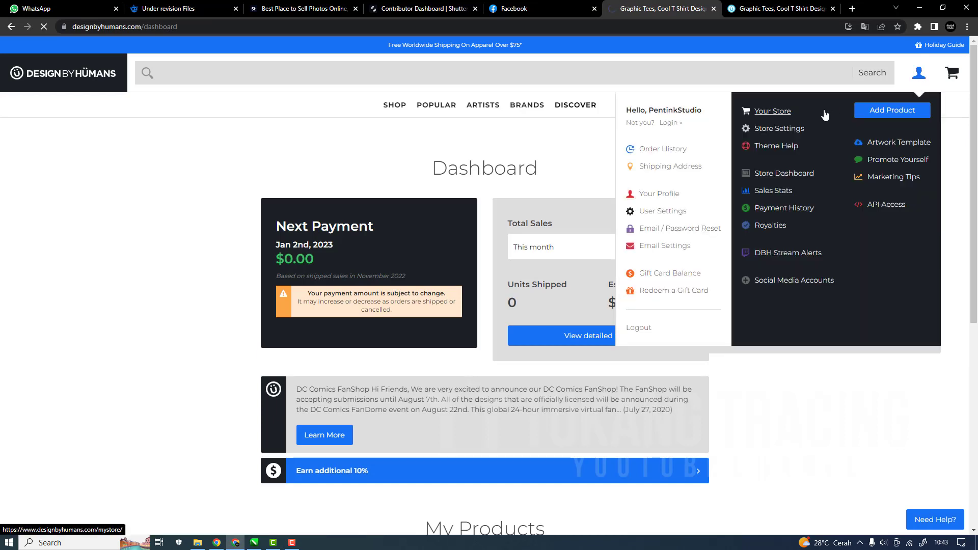
mouse_move(921, 79)
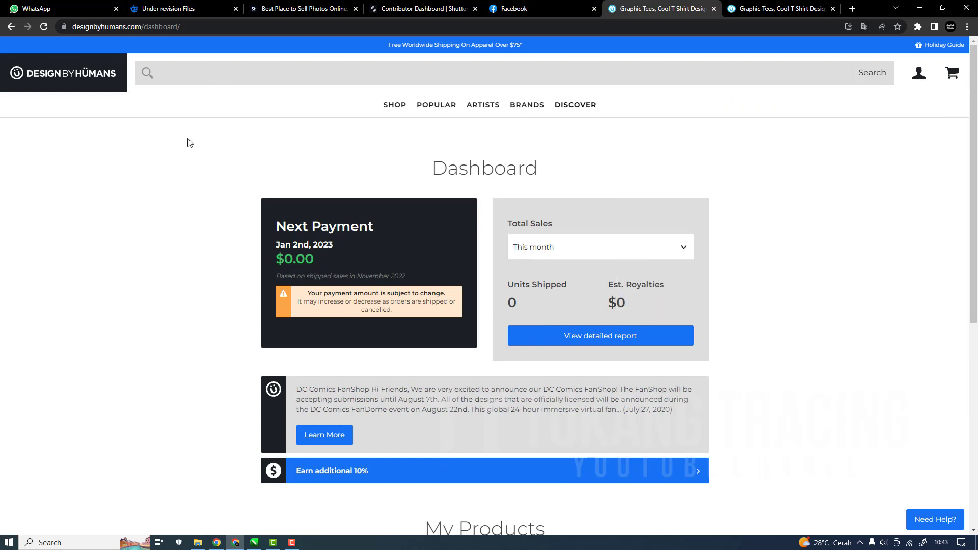
left_click(780, 8)
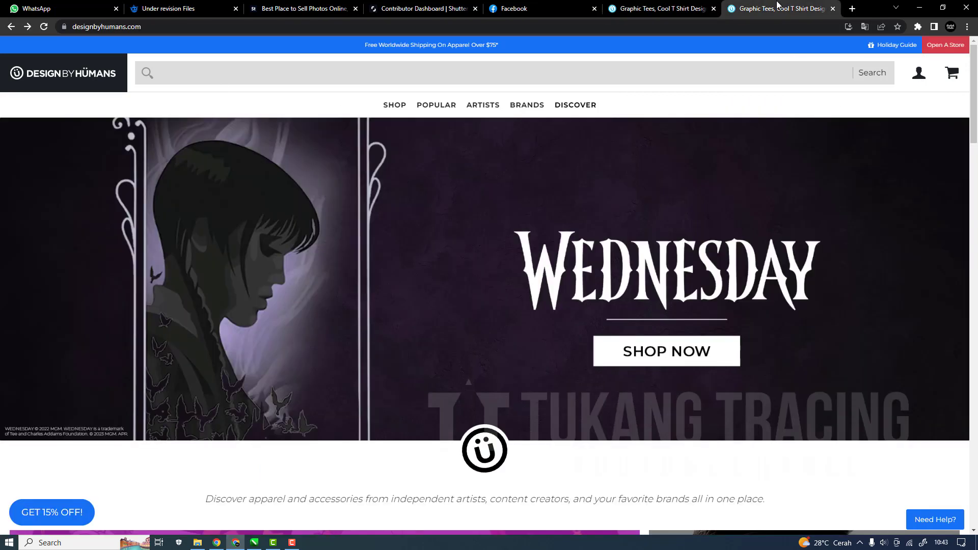
left_click(942, 46)
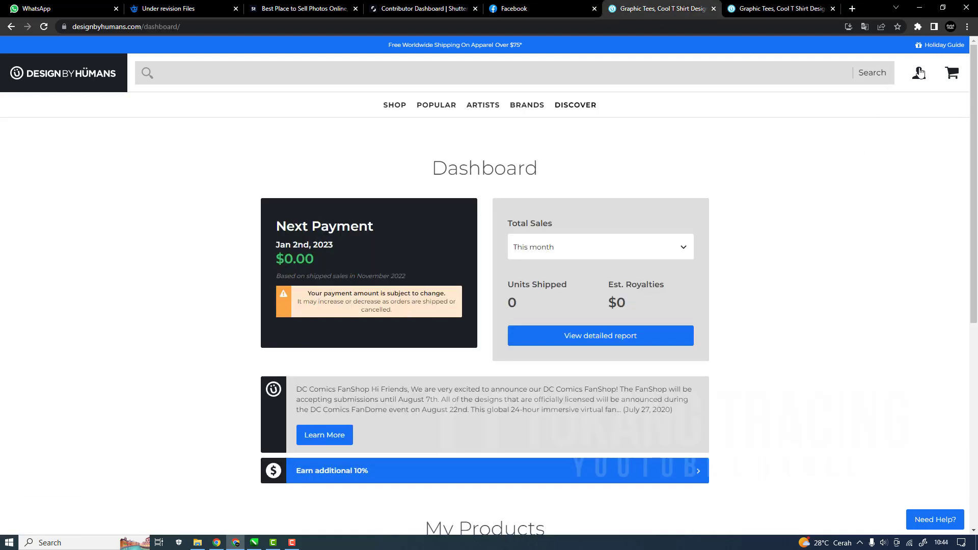
Open the Add Product page for the store from the dashboard's account options.
mouse_move(919, 73)
left_click(779, 112)
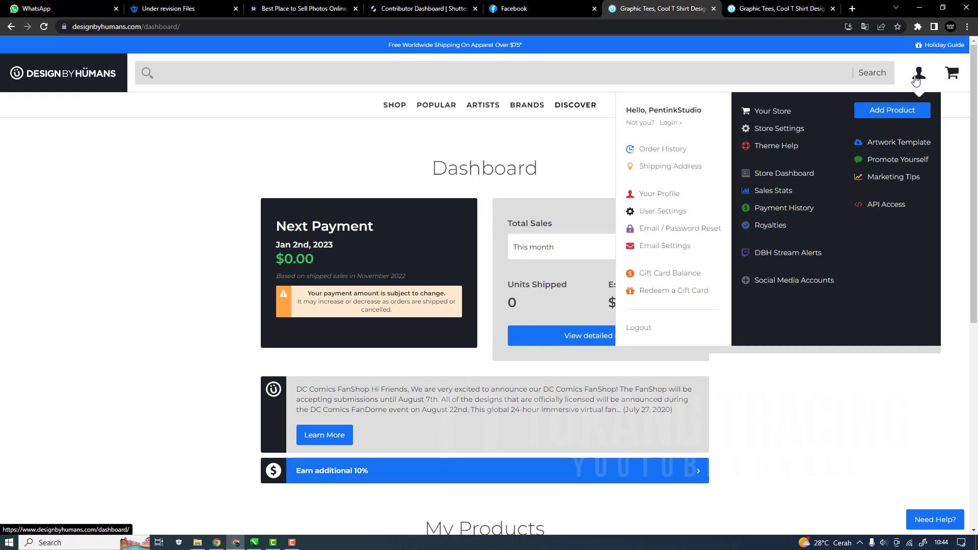
left_click(911, 113)
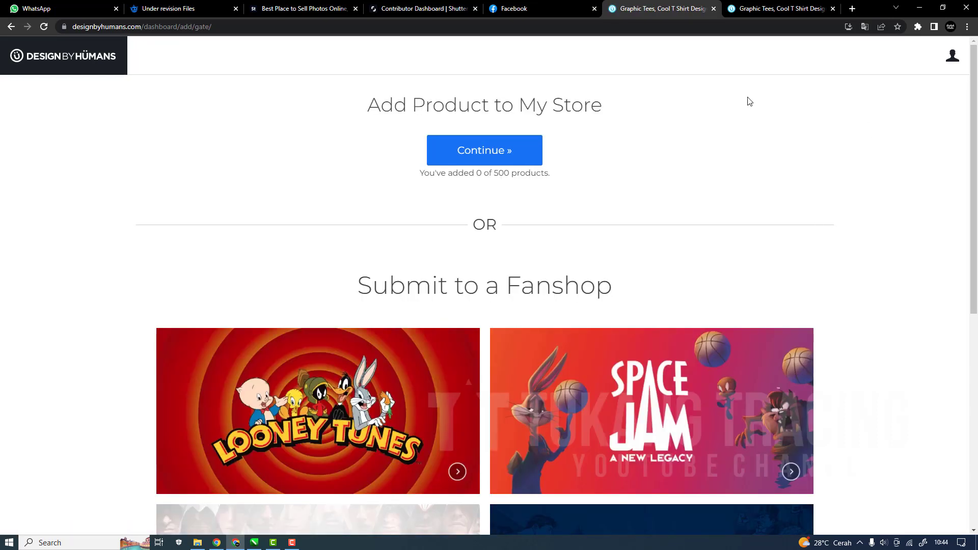
scroll(742, 304, "down", 6)
scroll(830, 335, "up", 6)
Switch to File Explorer and copy the excavator PNG from the Design By Humans folder on the TT Channel (G:) drive.
mouse_move(198, 542)
left_click(206, 525)
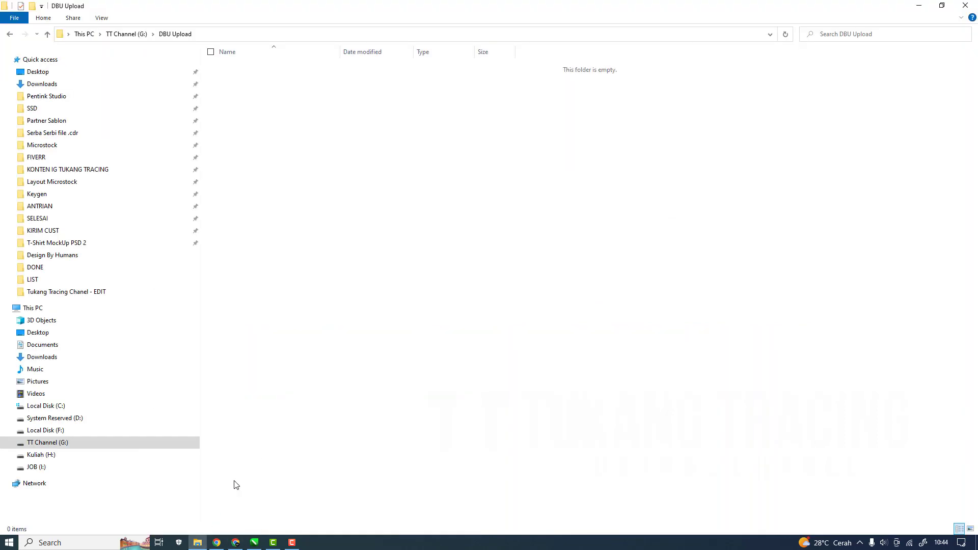
left_click(143, 34)
left_click(529, 149)
double_click(528, 148)
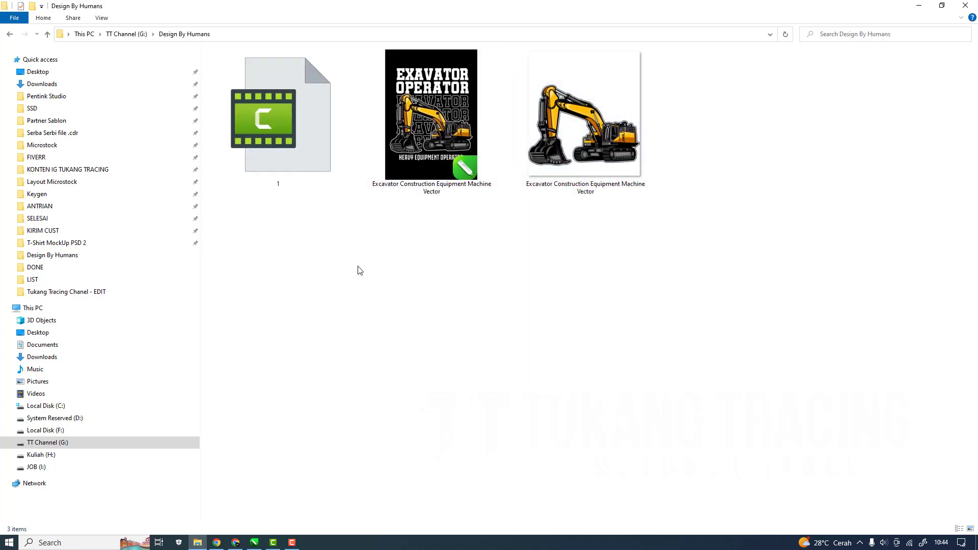
left_click_drag(428, 241, 627, 153)
left_click(627, 155)
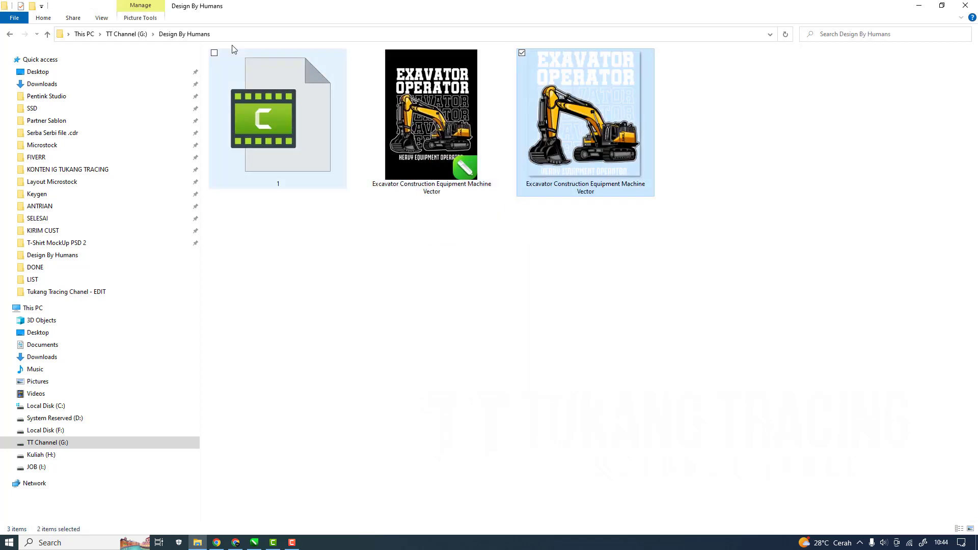
Paste the excavator PNG into the DBU Upload folder and display the folder's contents as extra large icons.
left_click(126, 34)
left_click(425, 159)
double_click(427, 161)
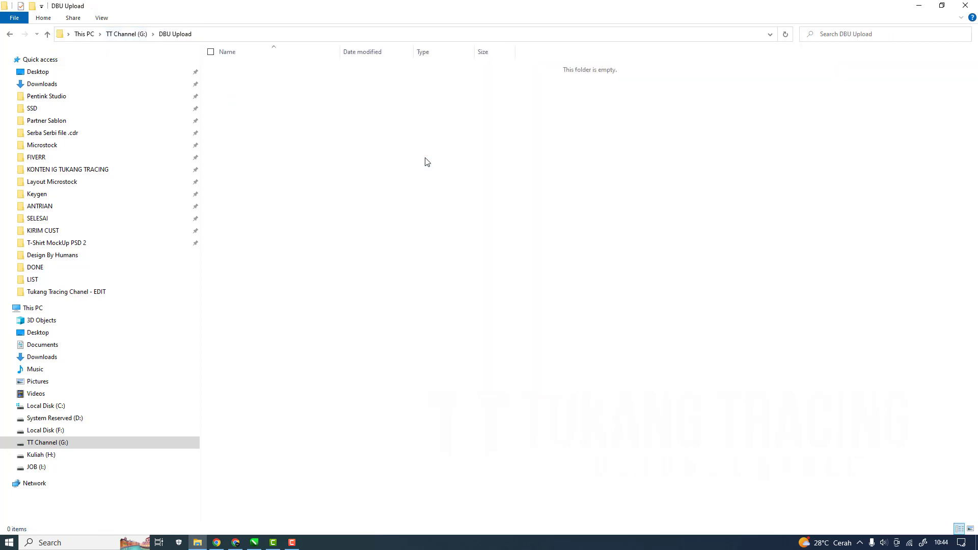
key("ctrl+v")
right_click(266, 247)
mouse_move(374, 254)
left_click(414, 254)
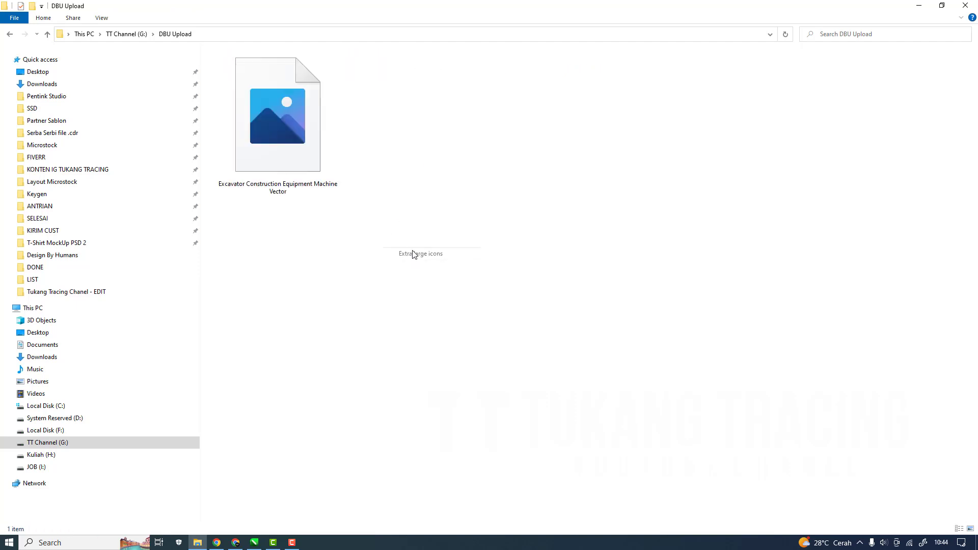
Inspect the excavator artwork up close in the image viewer and check the PNG's file details.
left_click(317, 136)
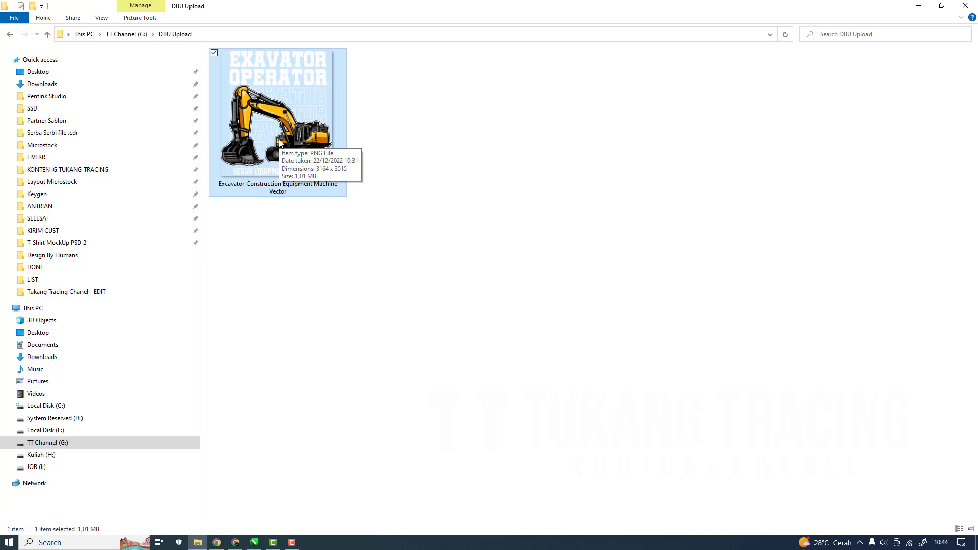
left_click(316, 266)
left_click(285, 153)
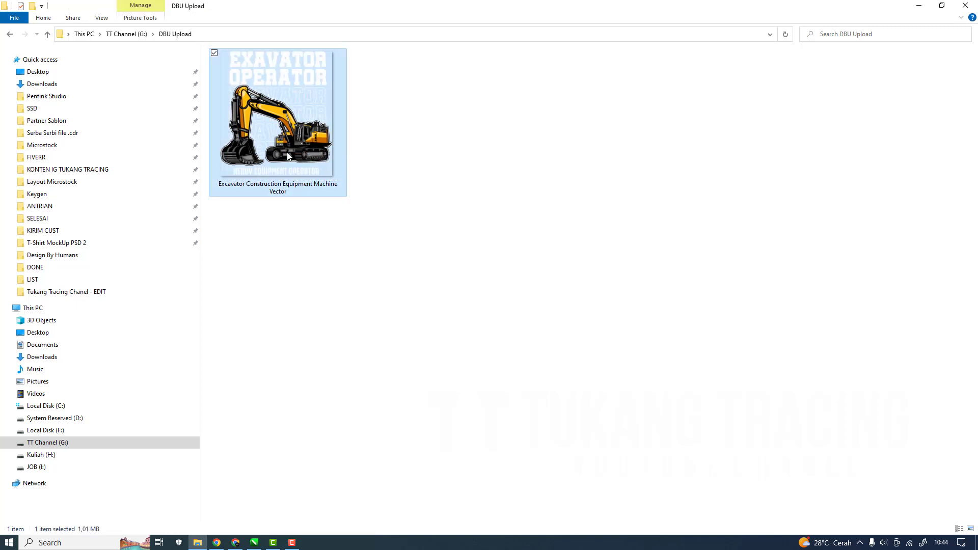
double_click(296, 146)
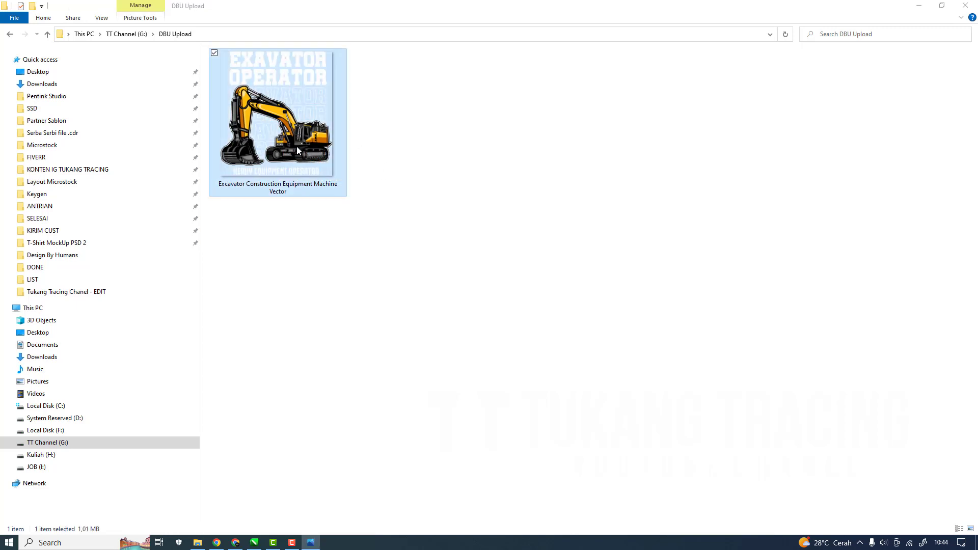
scroll(534, 364, "up", 5)
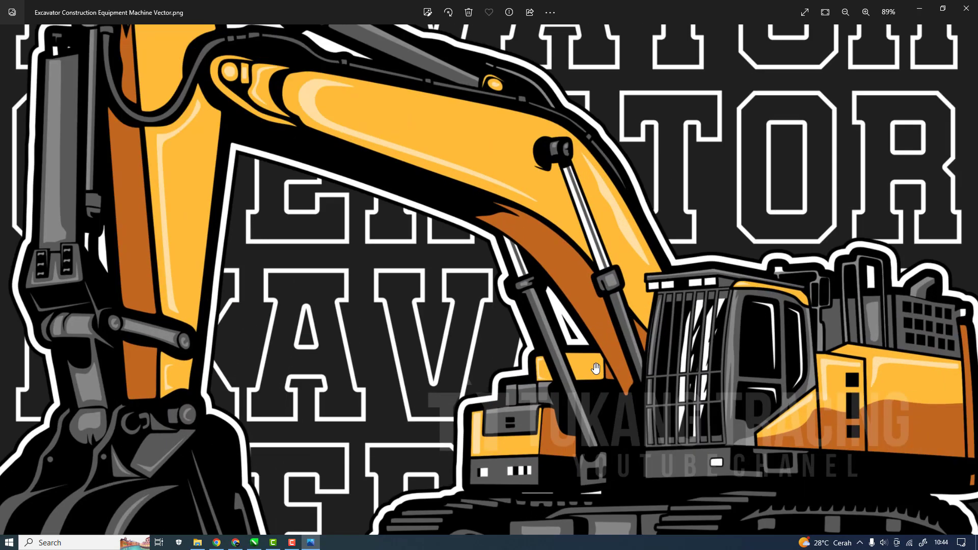
scroll(584, 370, "down", 5)
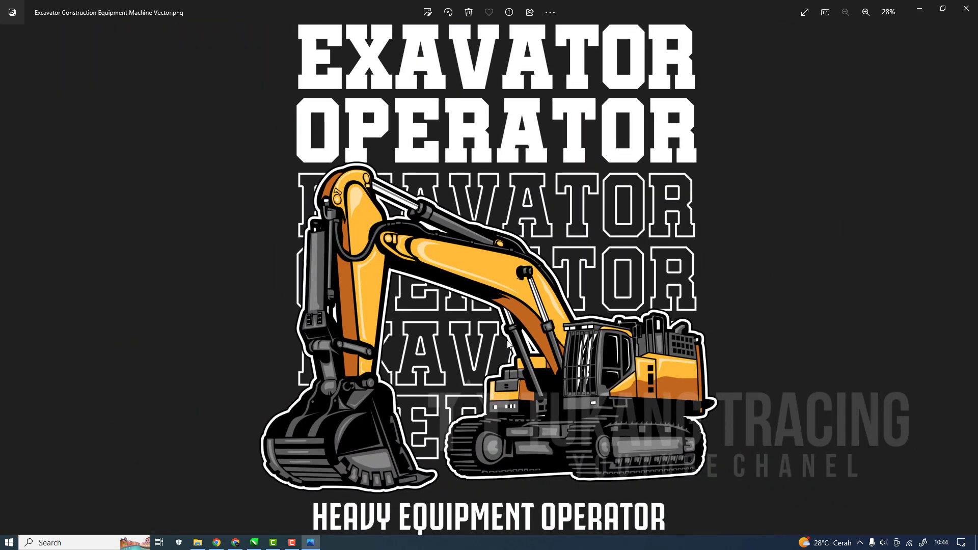
left_click(966, 8)
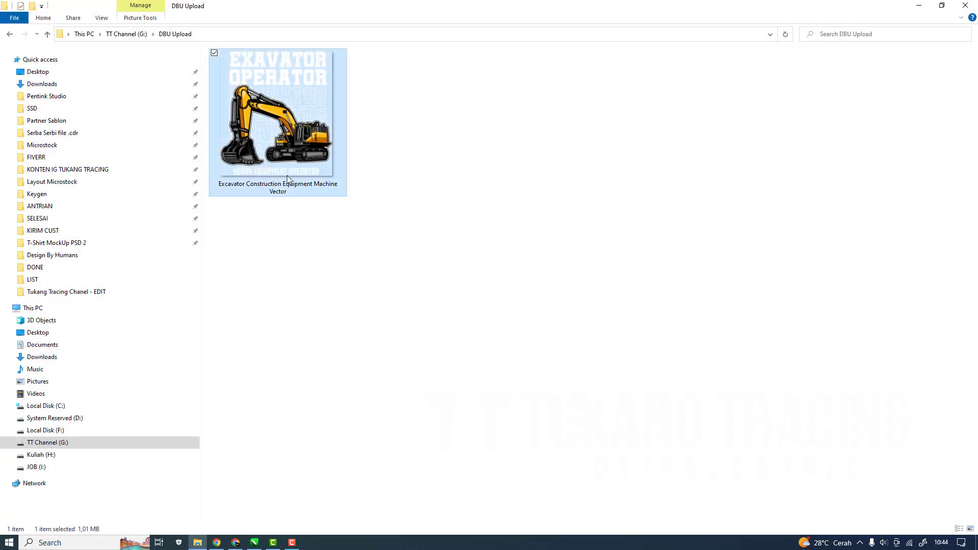
mouse_move(285, 170)
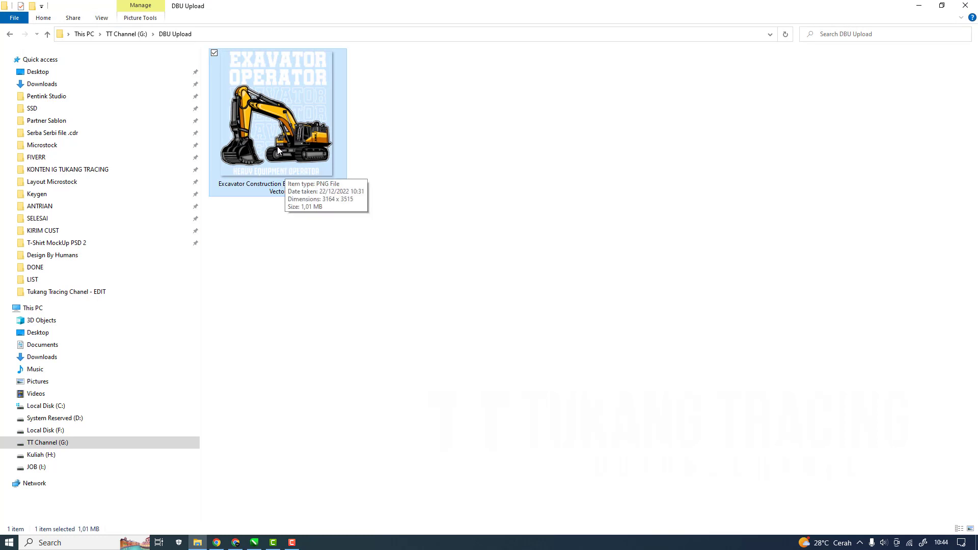
Switch to the browser and review the store upload option and the Submit to a Fanshop brands on the Add Product page.
left_click(234, 543)
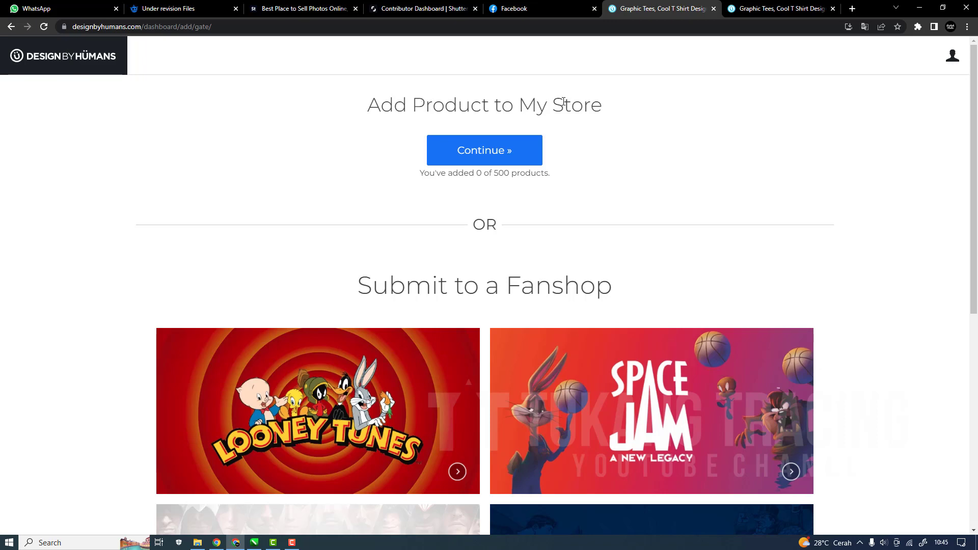
scroll(681, 199, "down", 4)
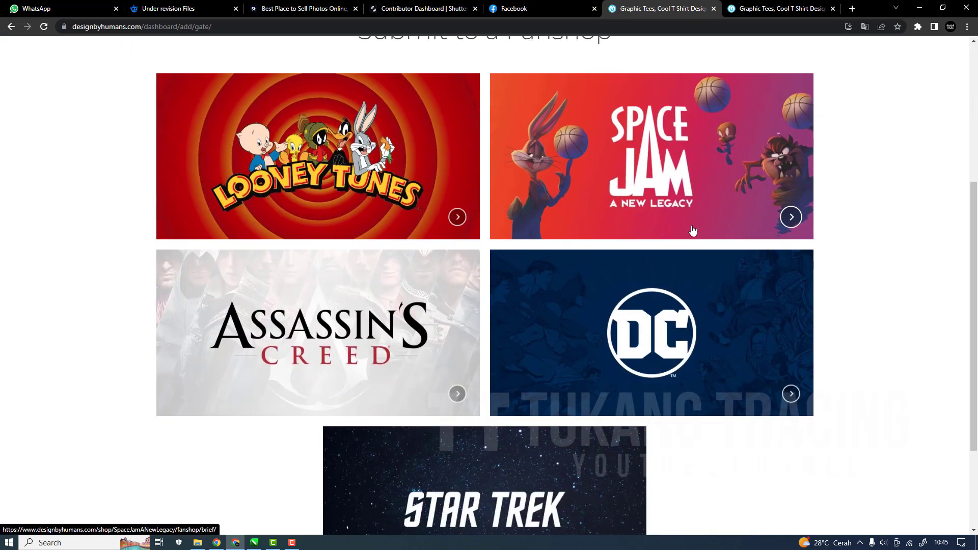
scroll(566, 263, "up", 2)
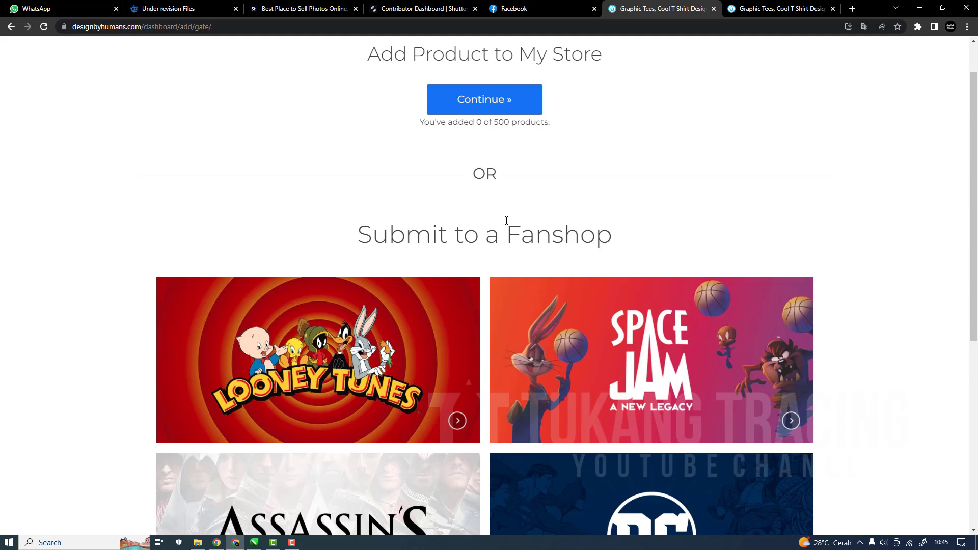
scroll(507, 221, "down", 3)
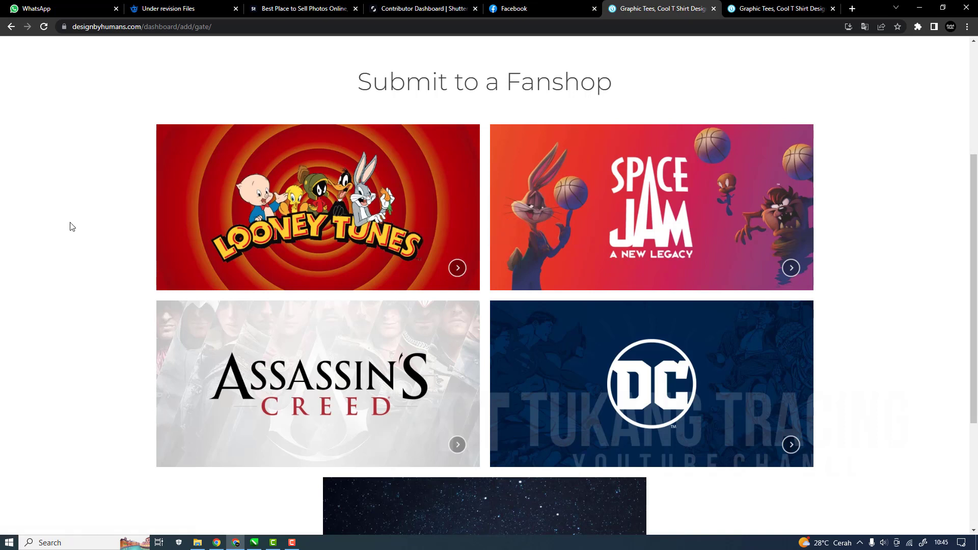
scroll(73, 226, "down", 3)
scroll(72, 227, "up", 3)
scroll(72, 226, "down", 3)
scroll(72, 227, "up", 2)
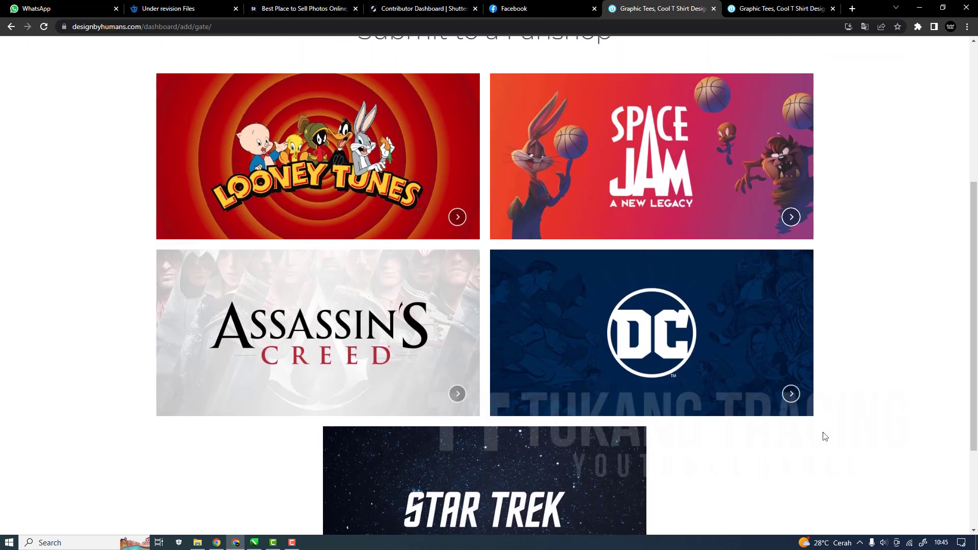
scroll(742, 450, "down", 1)
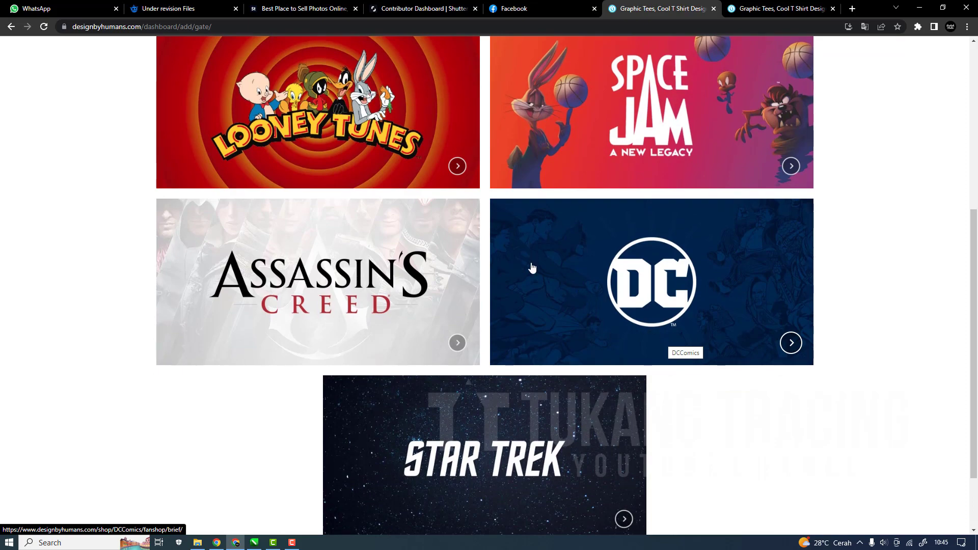
scroll(531, 267, "up", 6)
scroll(532, 271, "down", 8)
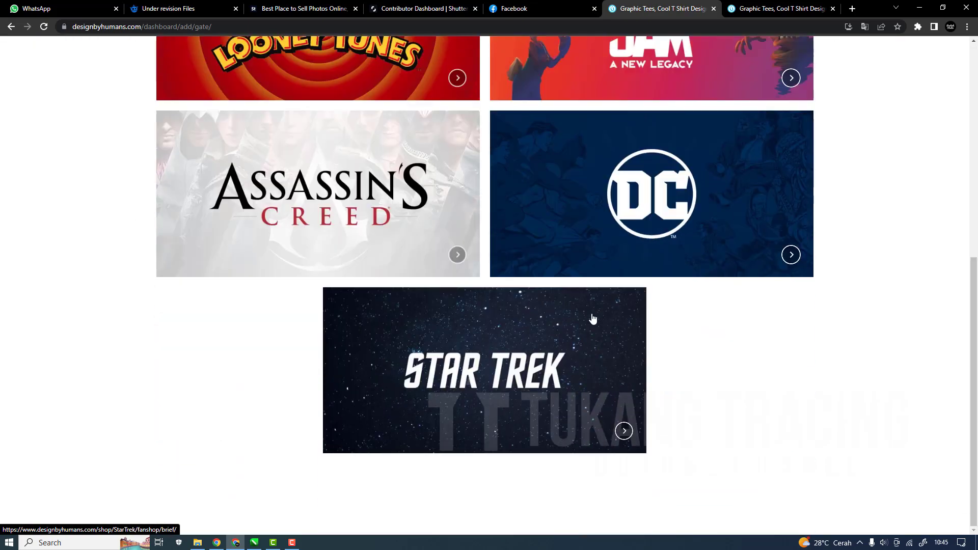
scroll(705, 255, "up", 2)
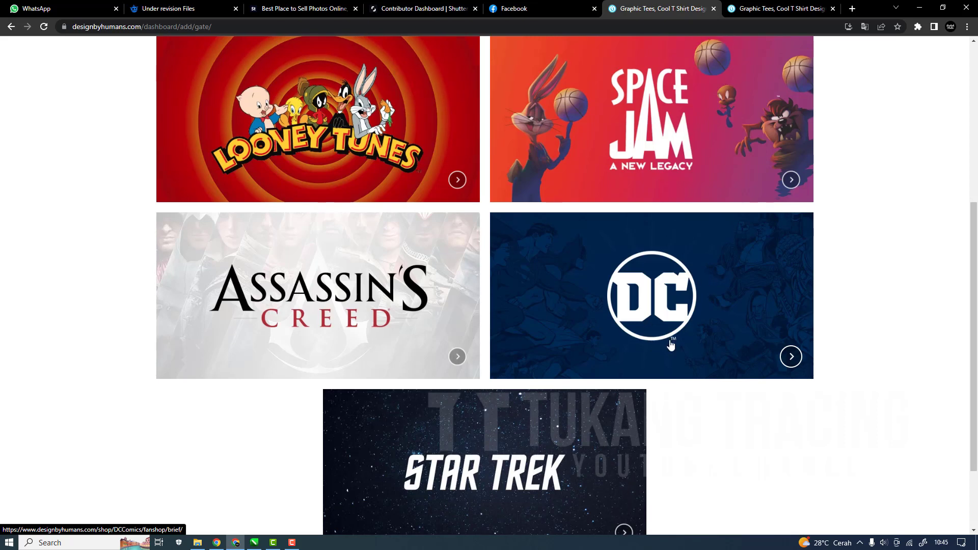
scroll(683, 345, "up", 4)
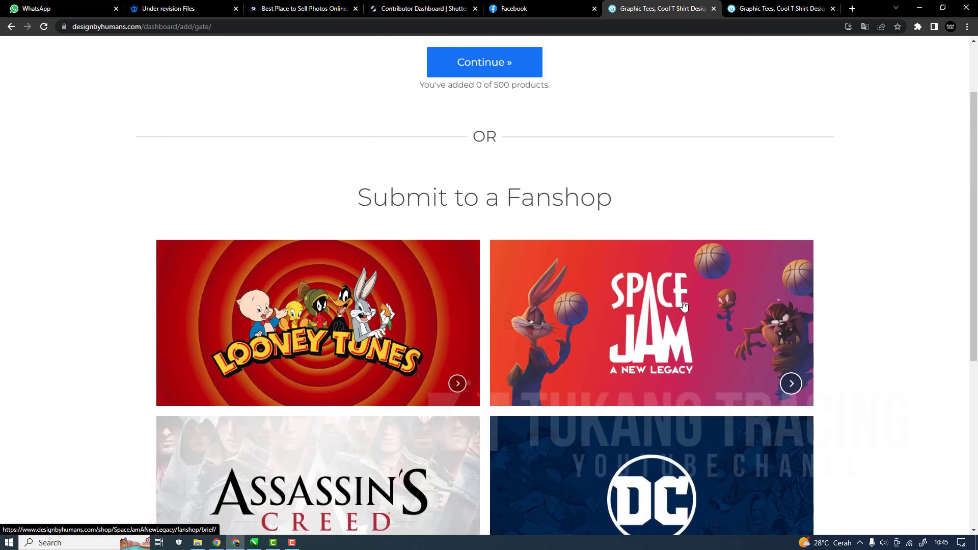
scroll(703, 306, "up", 2)
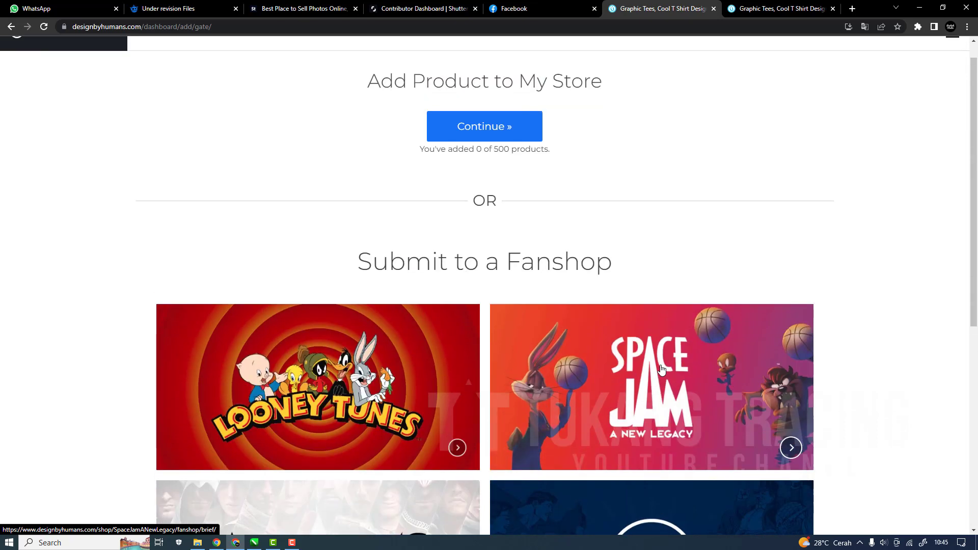
scroll(723, 306, "down", 7)
scroll(718, 321, "up", 1)
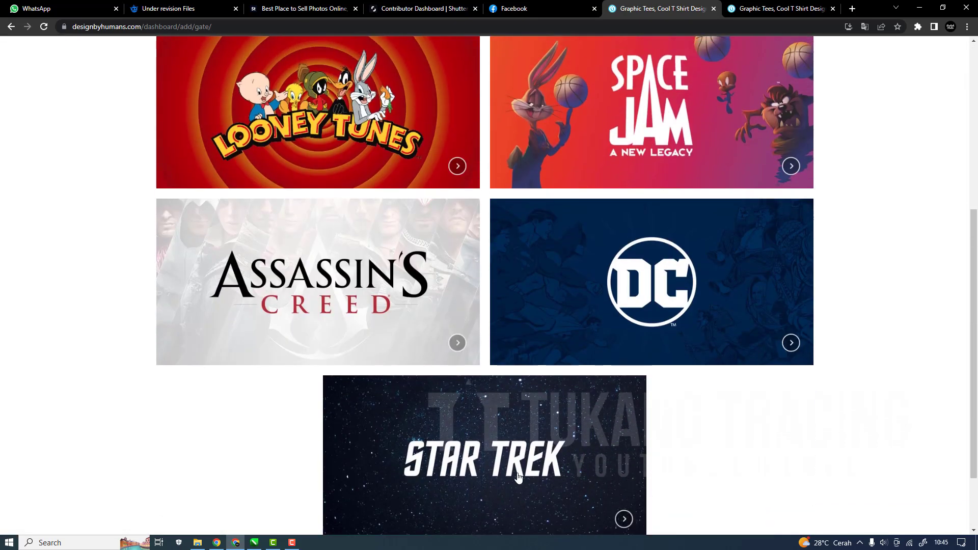
Switch to File Explorer and preview the excavator PNG in the image viewer again.
left_click(197, 543)
key("Return")
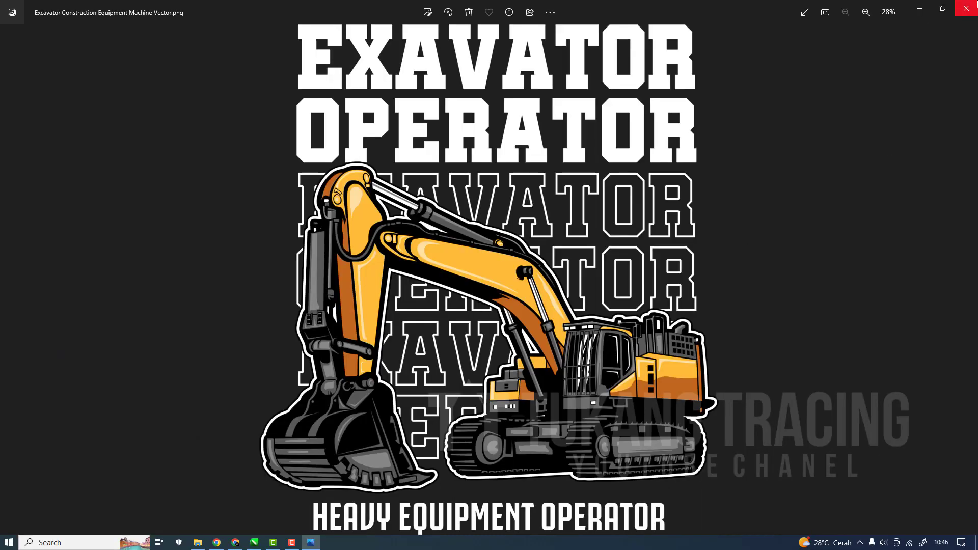
left_click(966, 9)
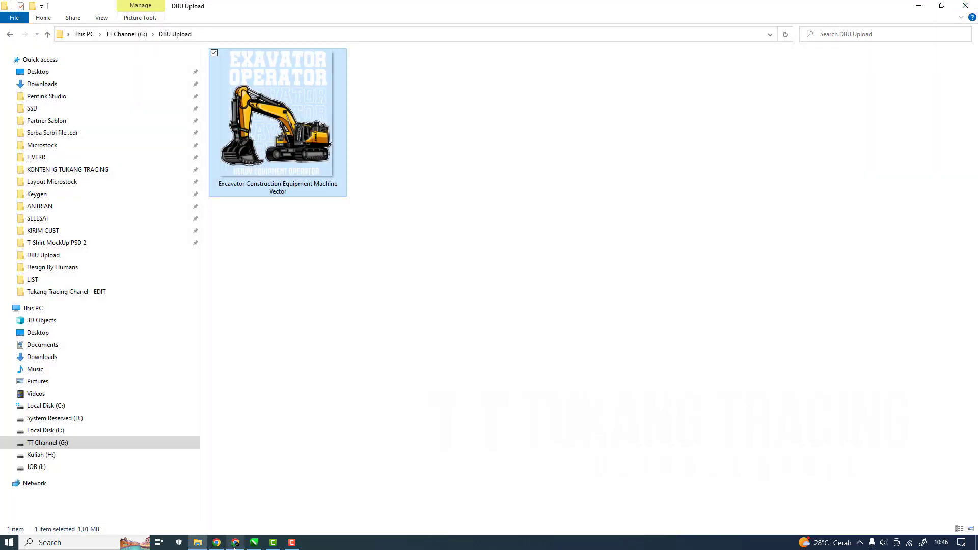
Return to the browser and compare the Add Product to My Store option with the fanshop submission options.
left_click(252, 516)
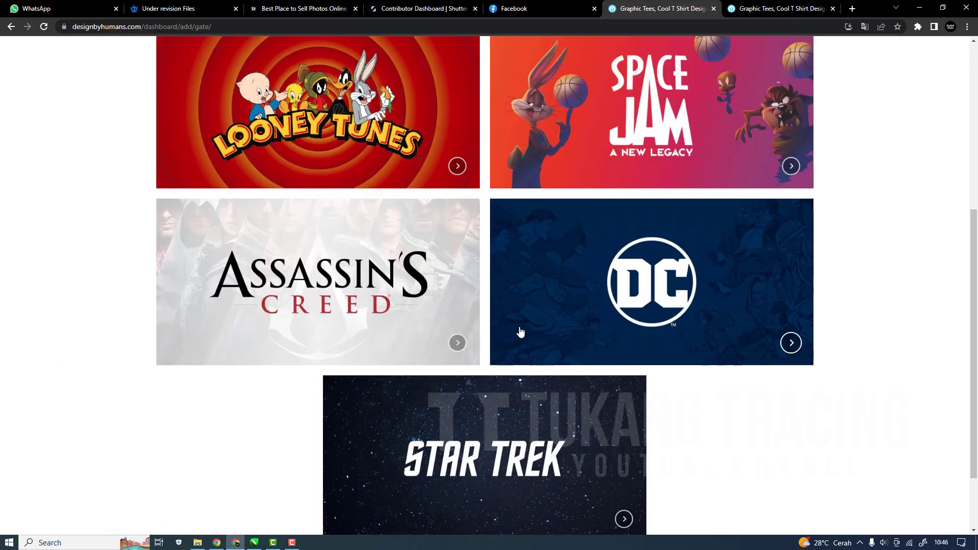
scroll(519, 331, "up", 2)
scroll(545, 324, "up", 4)
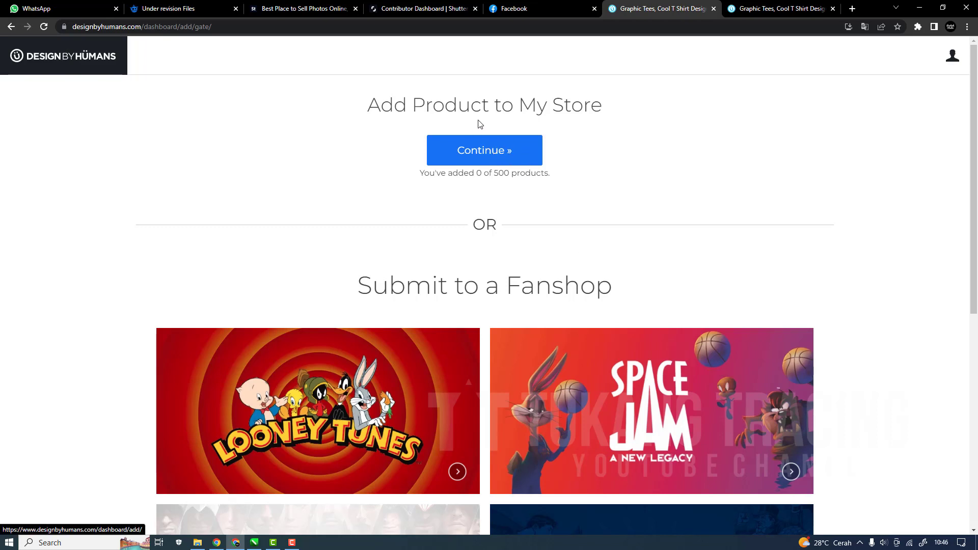
scroll(499, 199, "down", 7)
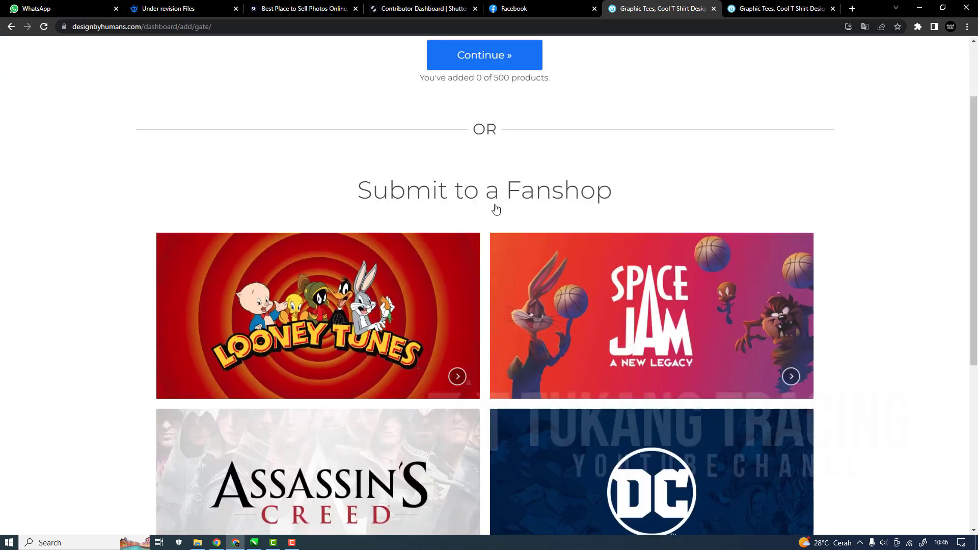
Review the Add Product to My Store option and all fanshop brands, and recheck the excavator PNG in File Explorer.
scroll(580, 312, "up", 7)
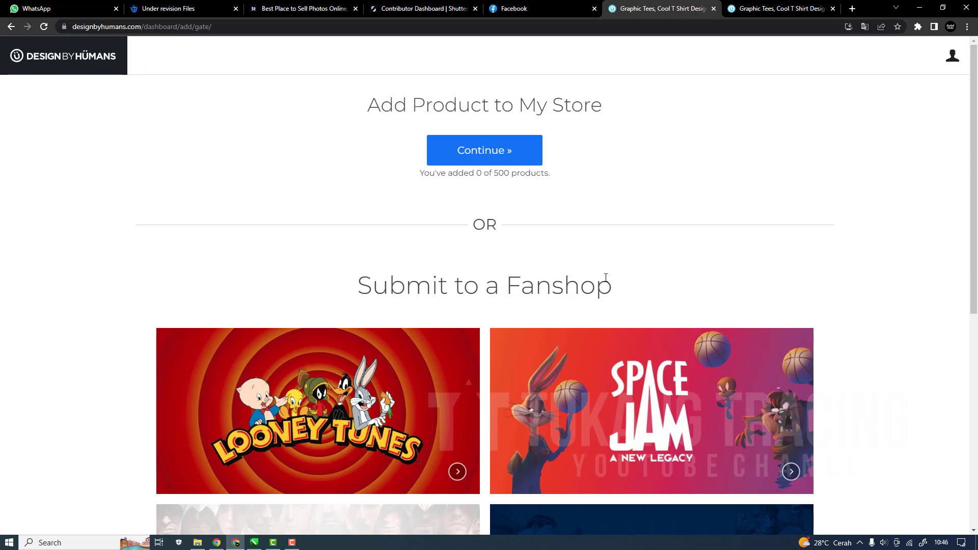
scroll(605, 282, "down", 8)
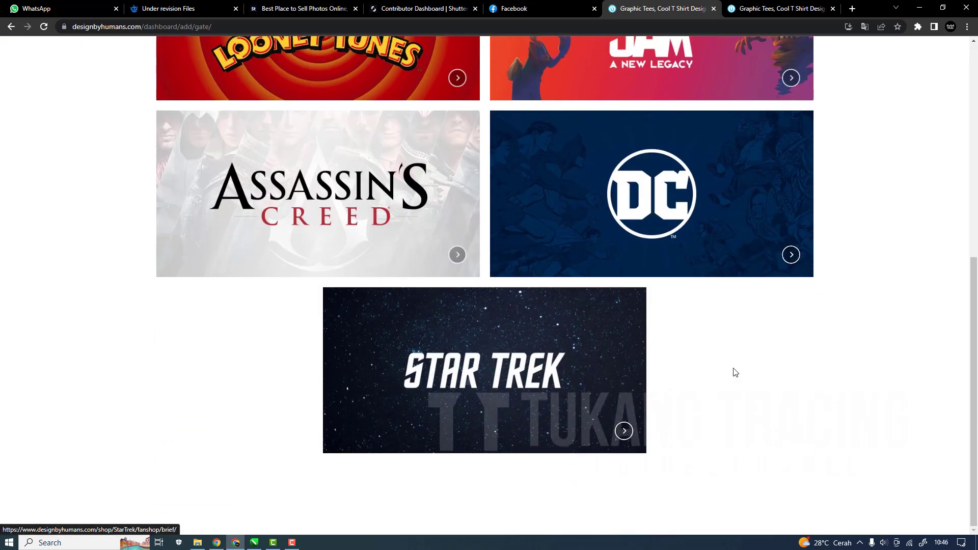
scroll(728, 368, "up", 5)
scroll(729, 368, "up", 3)
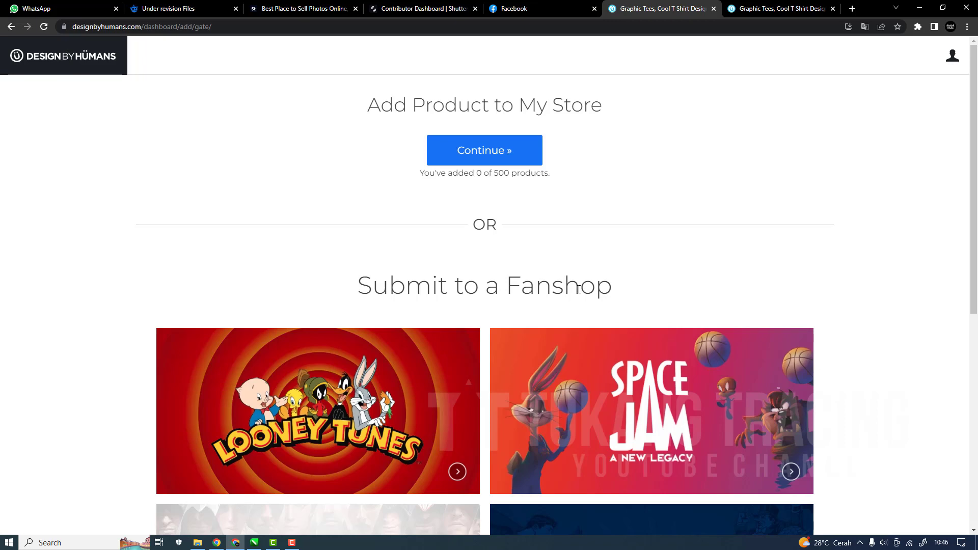
scroll(566, 331, "down", 3)
scroll(550, 362, "down", 3)
scroll(586, 387, "up", 6)
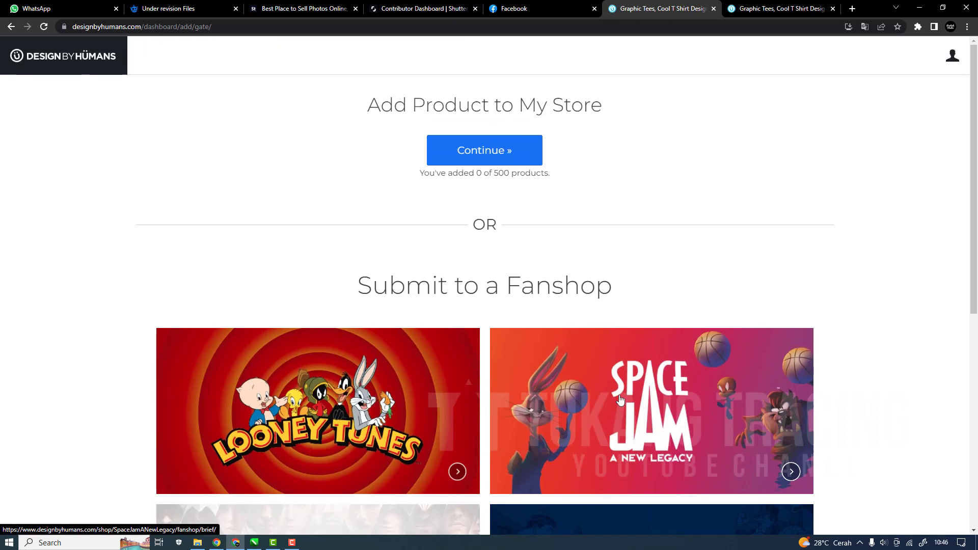
left_click(201, 545)
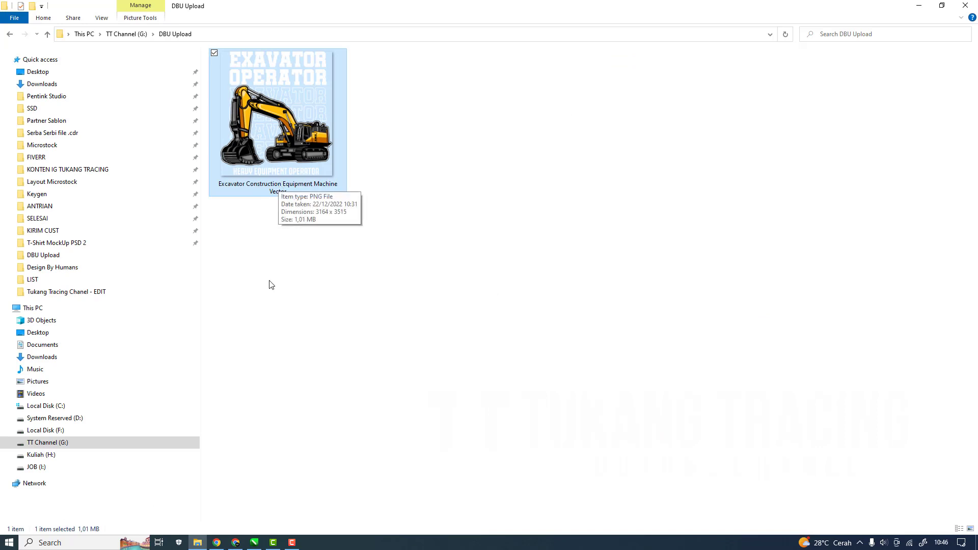
left_click(201, 547)
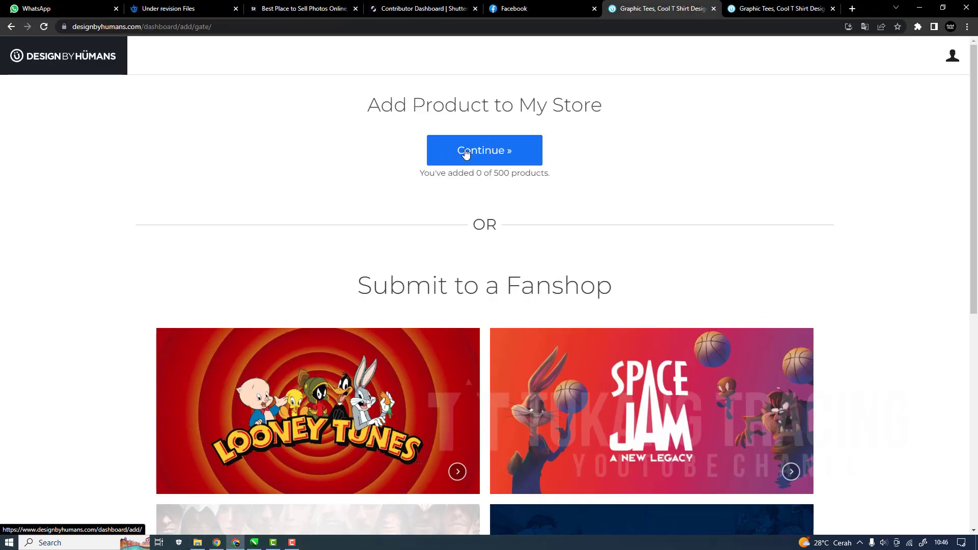
Continue with adding a product to the store and choose Apparel as the product type.
left_click(465, 152)
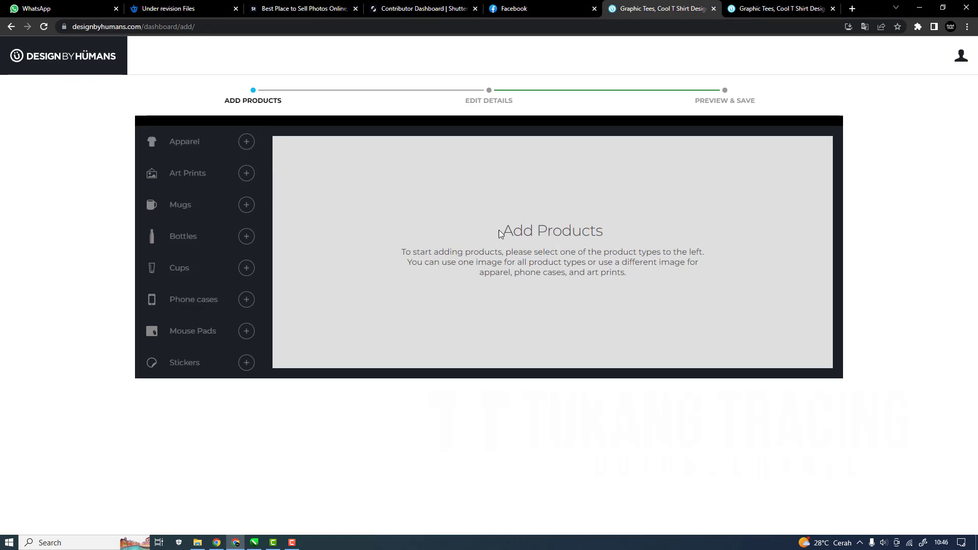
left_click(189, 151)
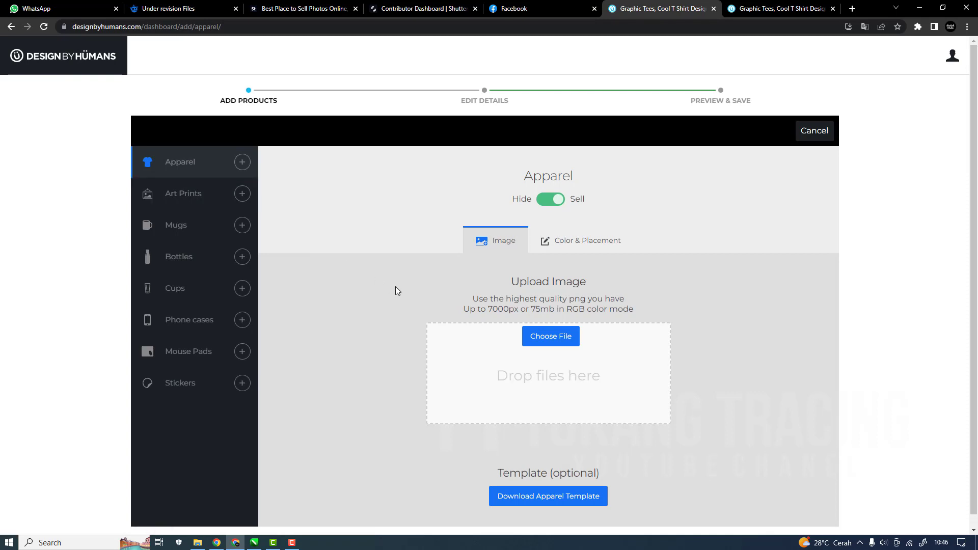
scroll(397, 291, "down", 1)
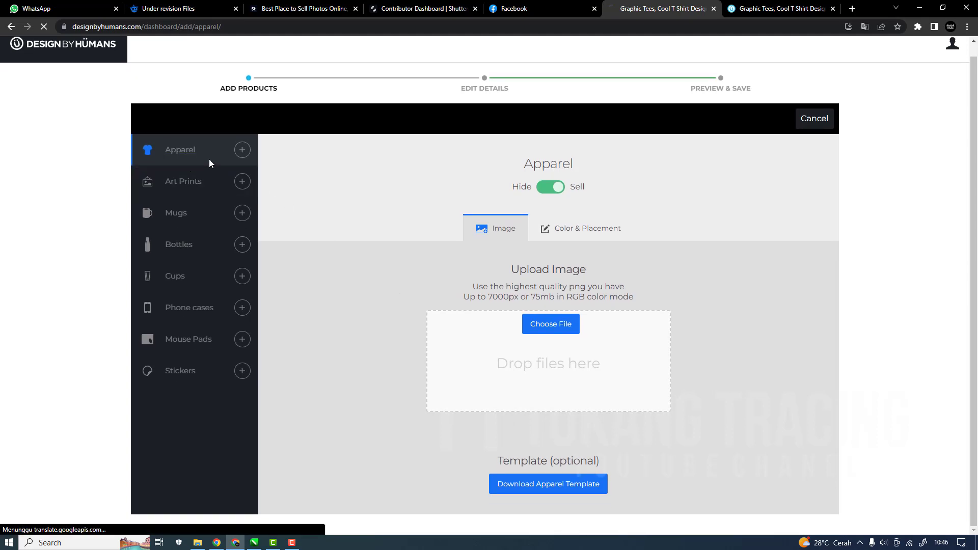
scroll(194, 156, "up", 1)
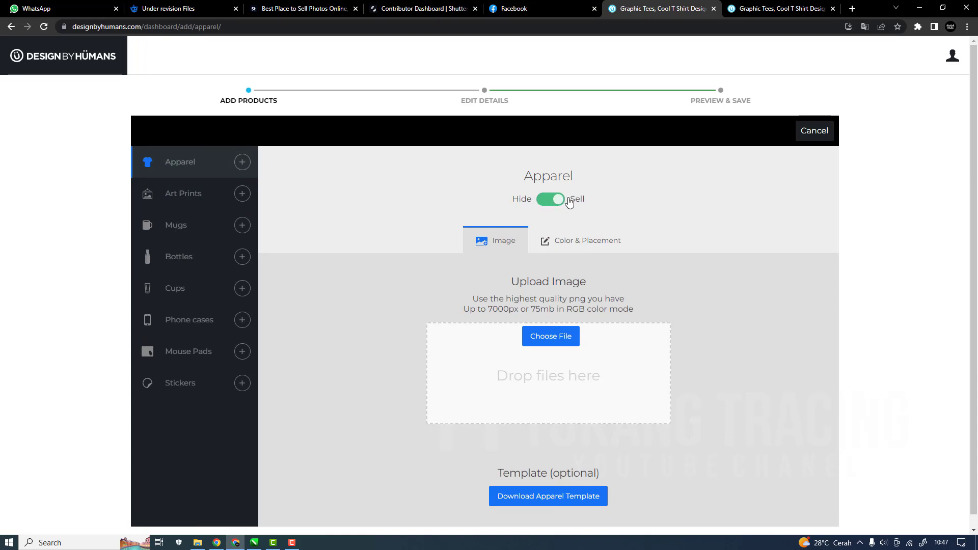
Upload the Excavator Construction Equipment Machine Vector PNG from the DBU Upload folder as the apparel image.
scroll(602, 214, "down", 1)
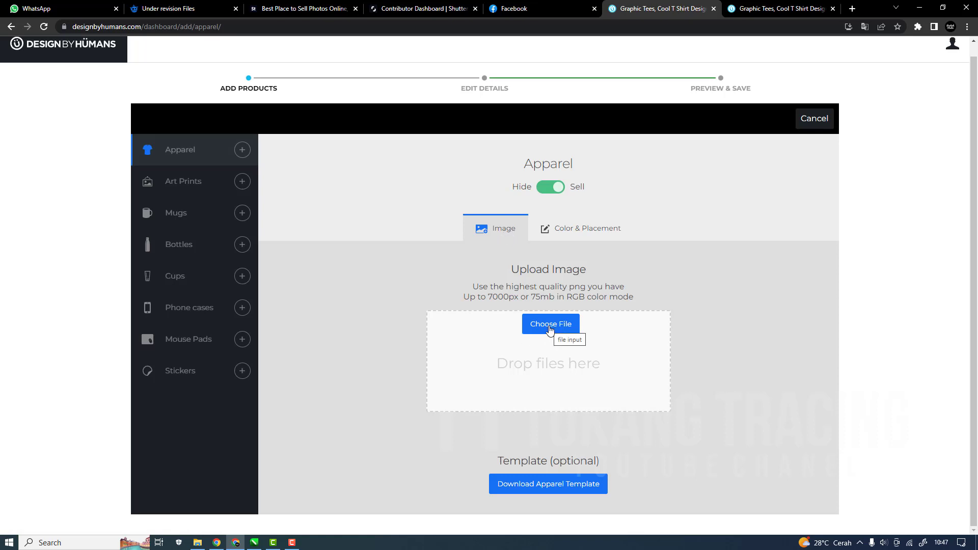
left_click(197, 543)
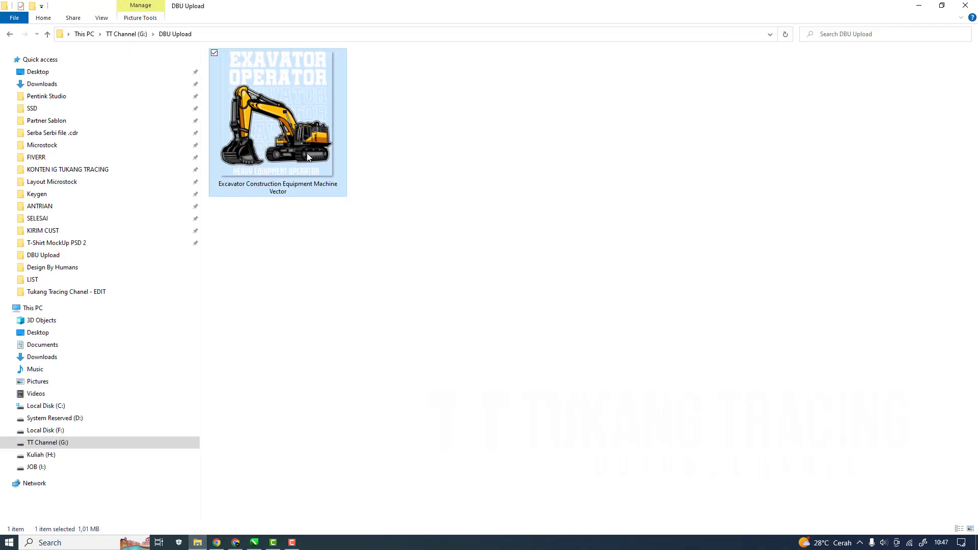
left_click_drag(307, 153, 549, 378)
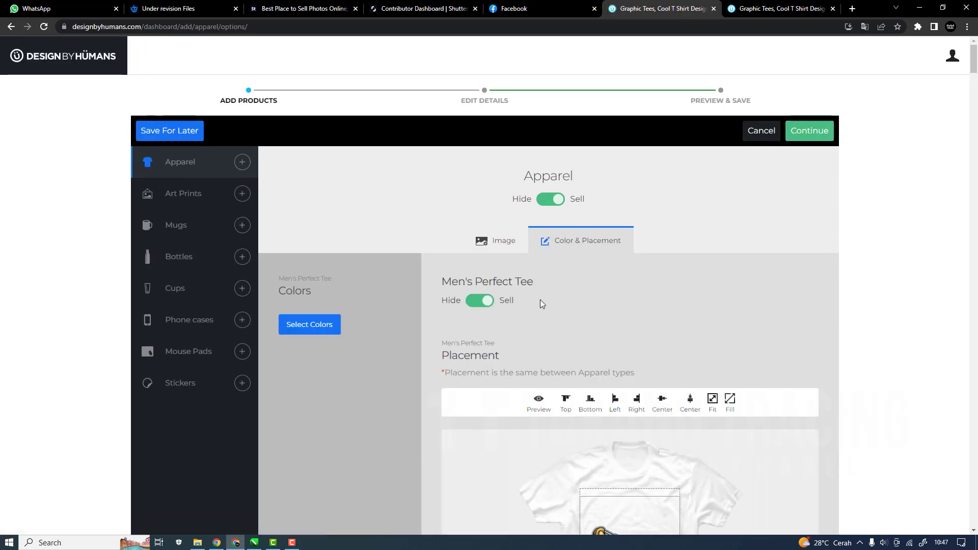
Choose black, Navy and Charcoal Heather as the shirt colors for the Men's Perfect Tee.
scroll(541, 299, "down", 2)
scroll(540, 303, "down", 1)
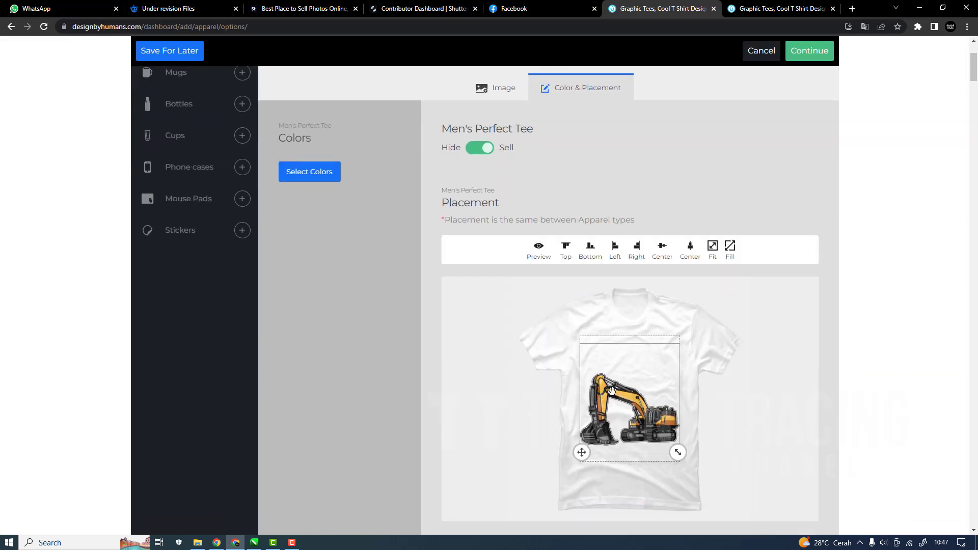
scroll(612, 390, "up", 2)
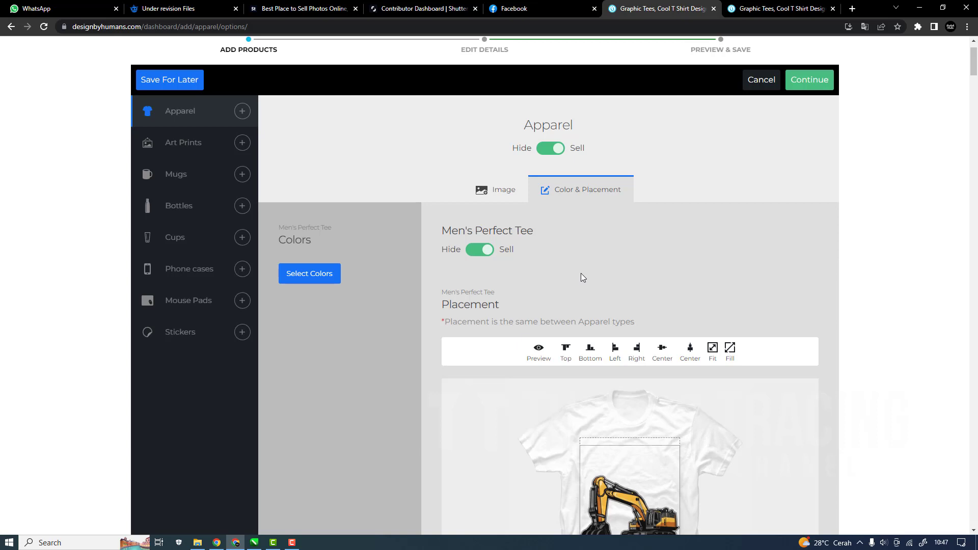
scroll(581, 278, "down", 1)
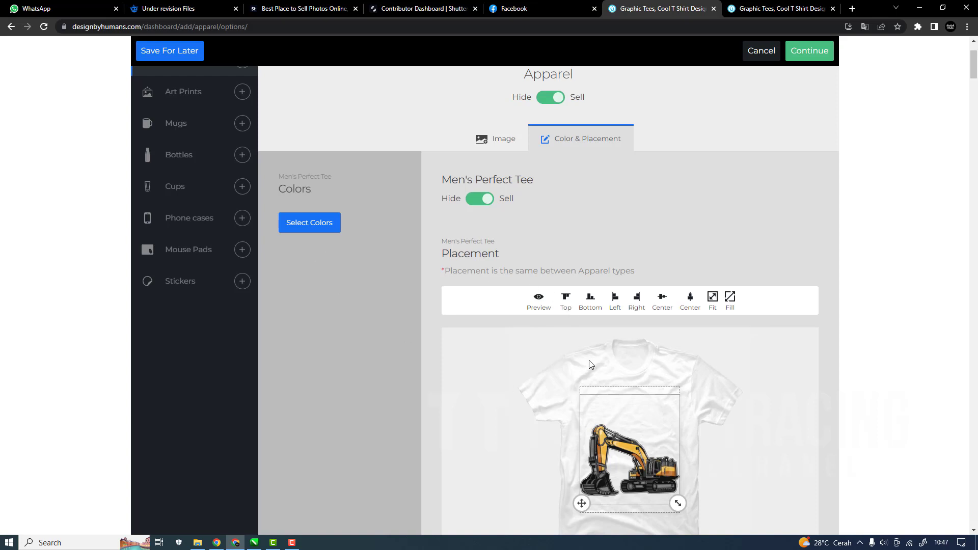
left_click(308, 230)
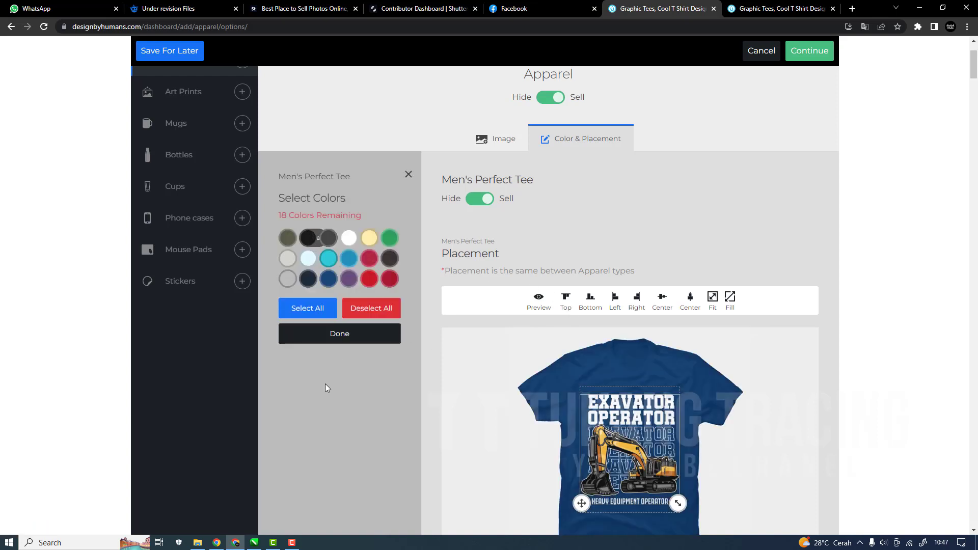
left_click(309, 241)
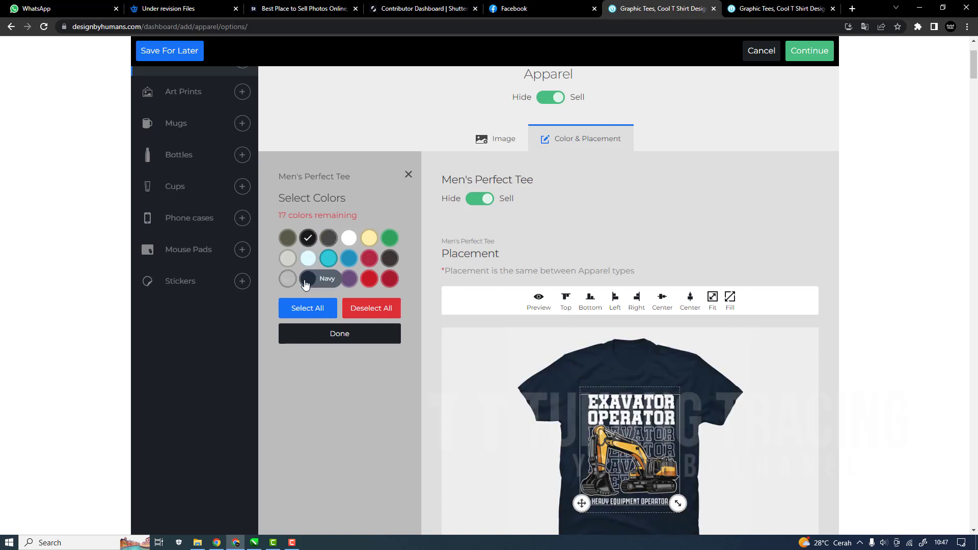
left_click(390, 260)
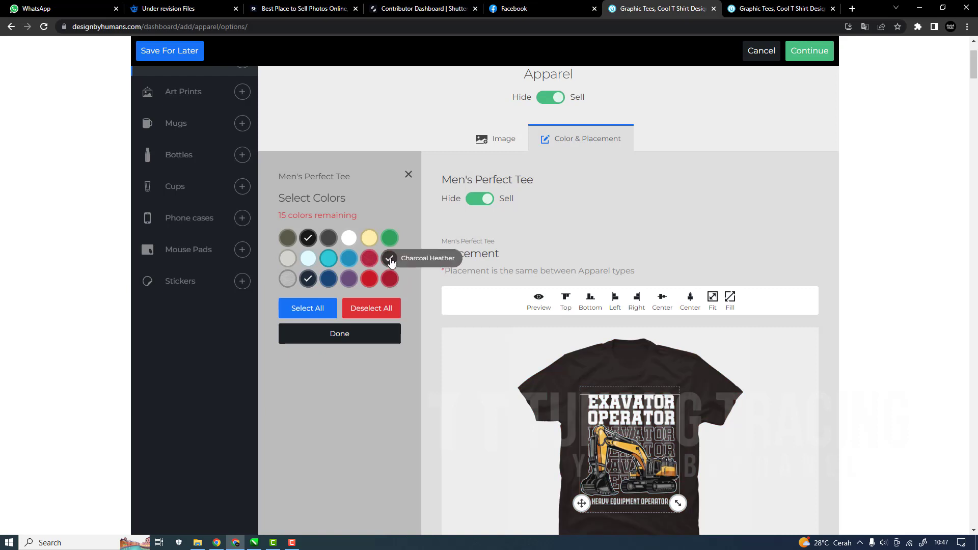
left_click(362, 343)
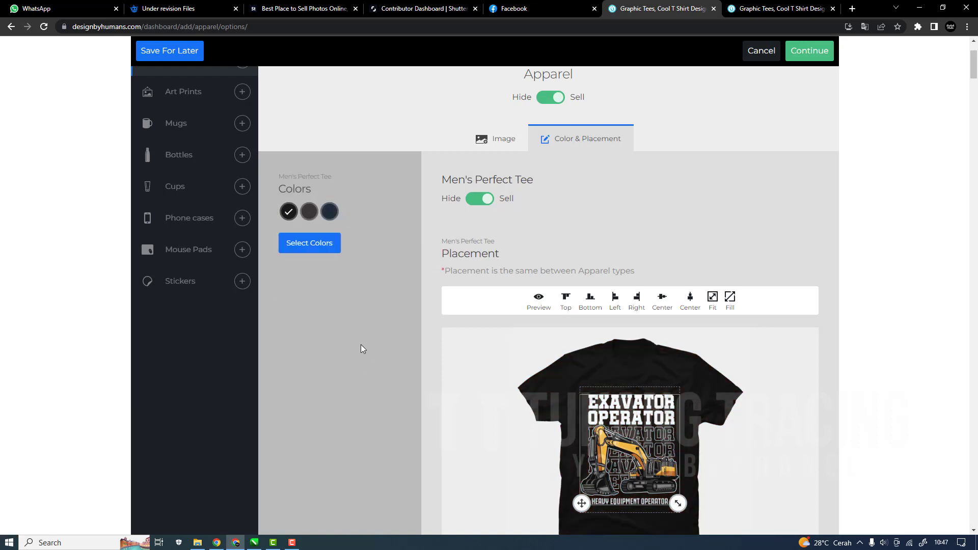
scroll(361, 349, "up", 2)
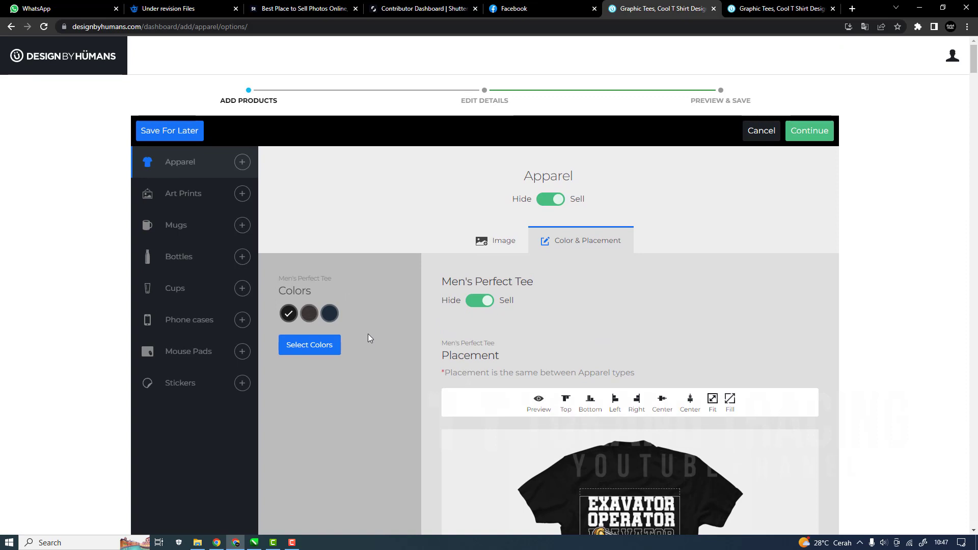
scroll(368, 334, "down", 3)
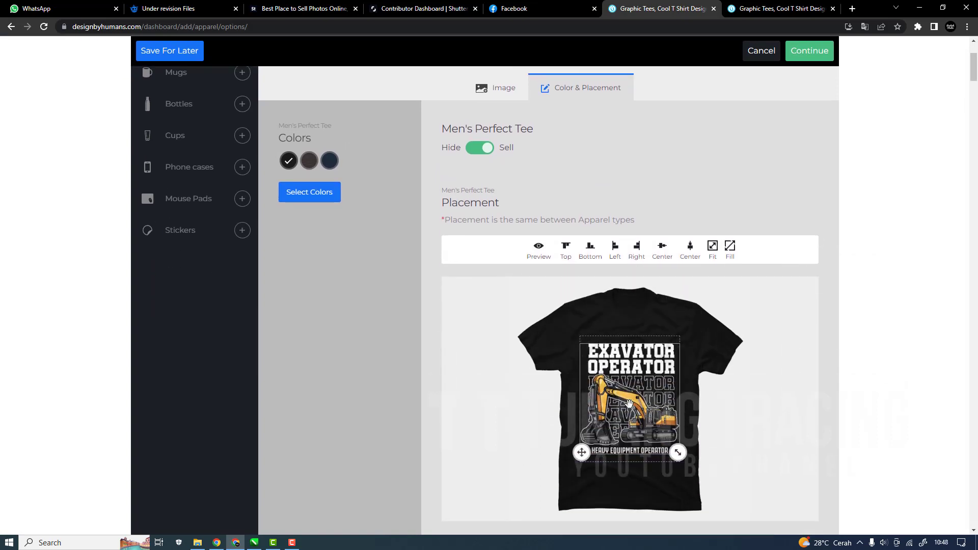
scroll(625, 421, "up", 2)
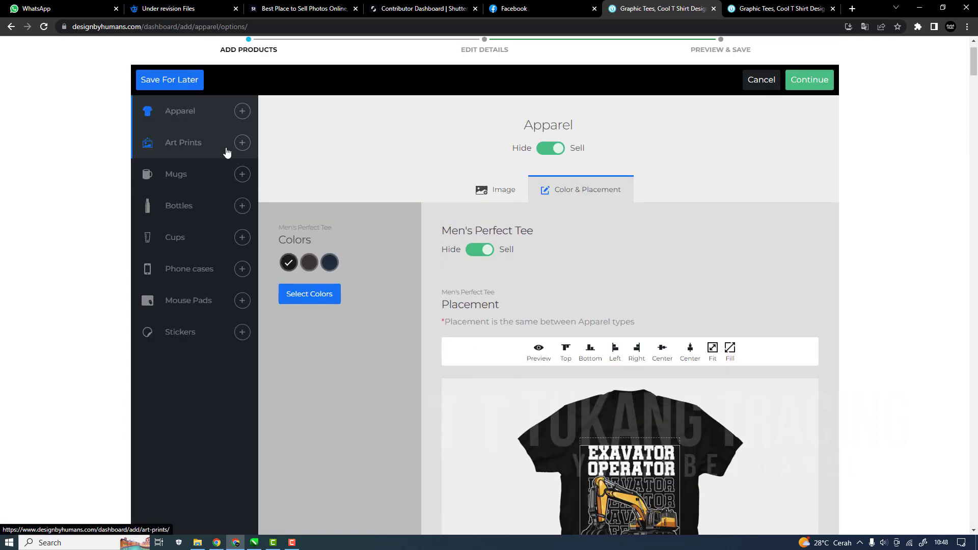
scroll(606, 413, "down", 2)
scroll(284, 255, "up", 3)
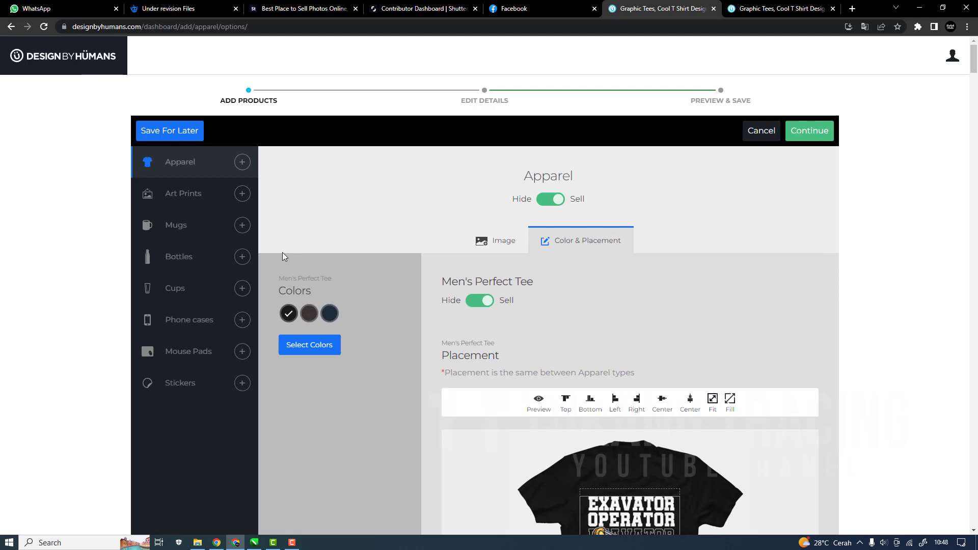
left_click(183, 210)
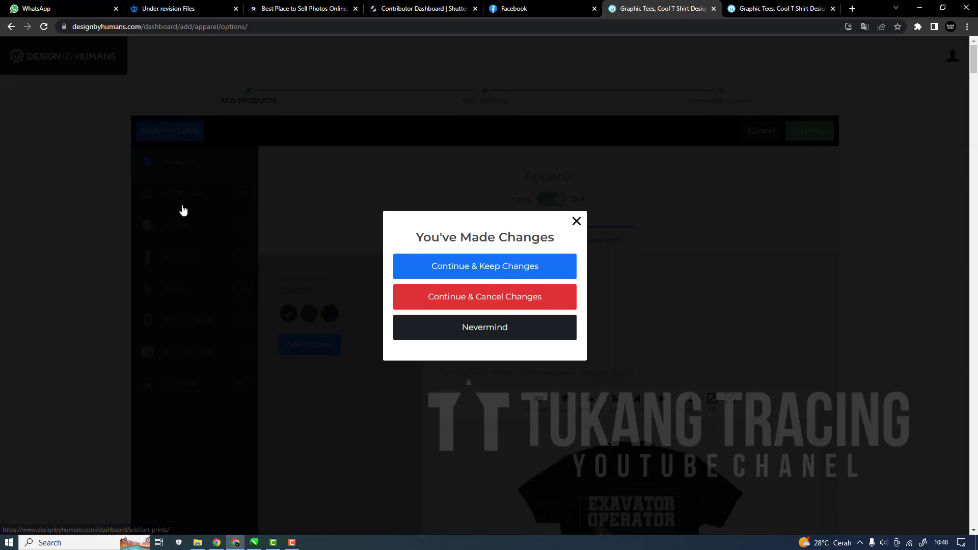
left_click(576, 220)
Examine the colors and artwork placement on the other apparel types, from the Men's Long Sleeve Tee to the Women's Tri-blend Racerback.
scroll(614, 346, "down", 3)
scroll(613, 346, "down", 20)
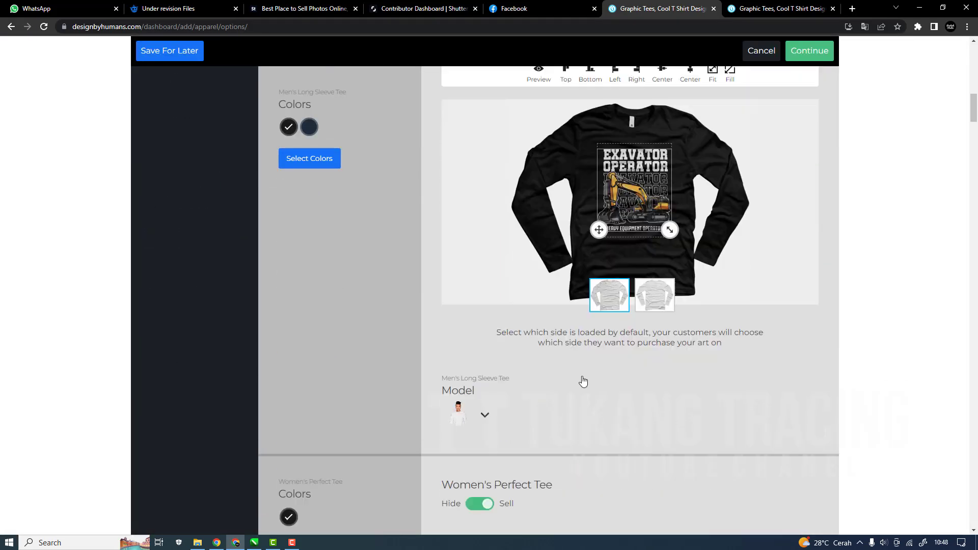
scroll(592, 382, "down", 20)
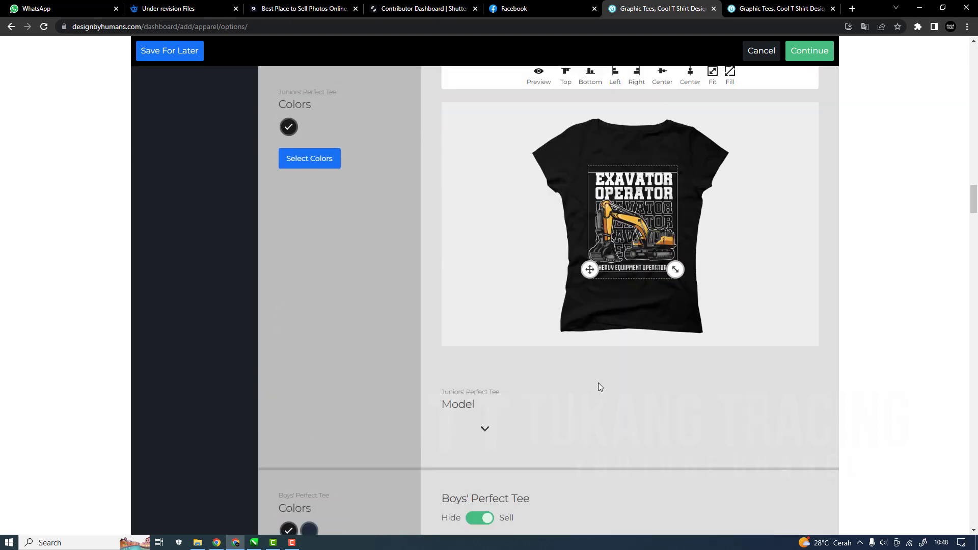
scroll(609, 393, "down", 20)
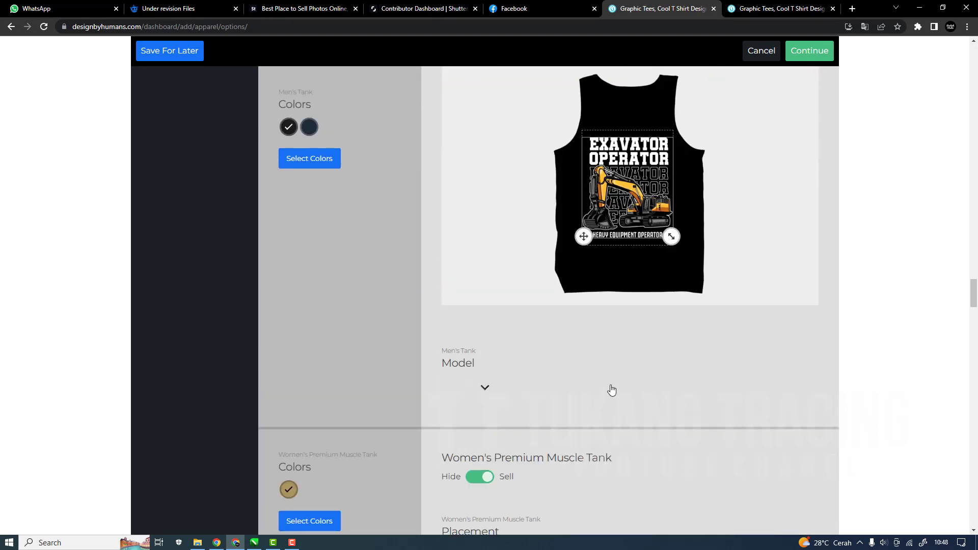
scroll(597, 388, "down", 7)
scroll(591, 388, "up", 3)
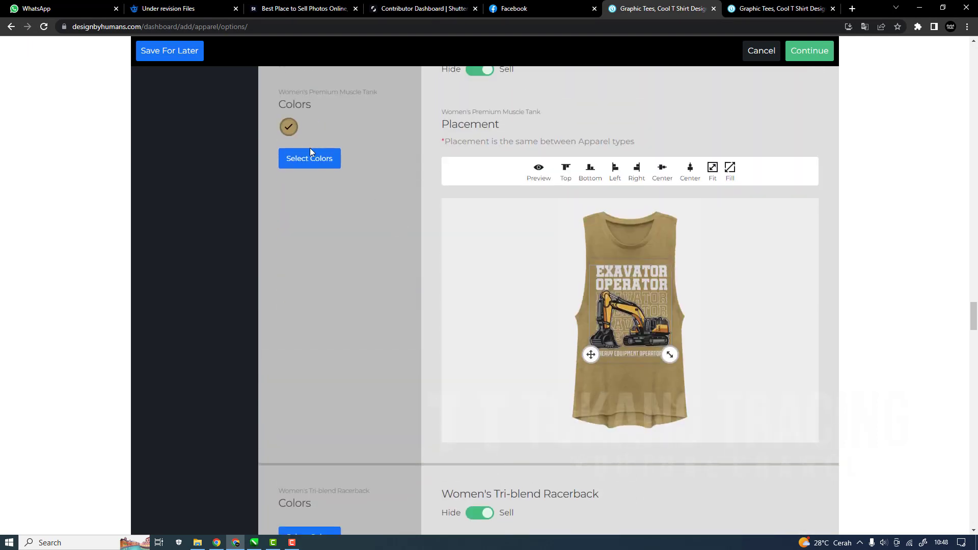
scroll(392, 268, "up", 3)
scroll(668, 441, "down", 18)
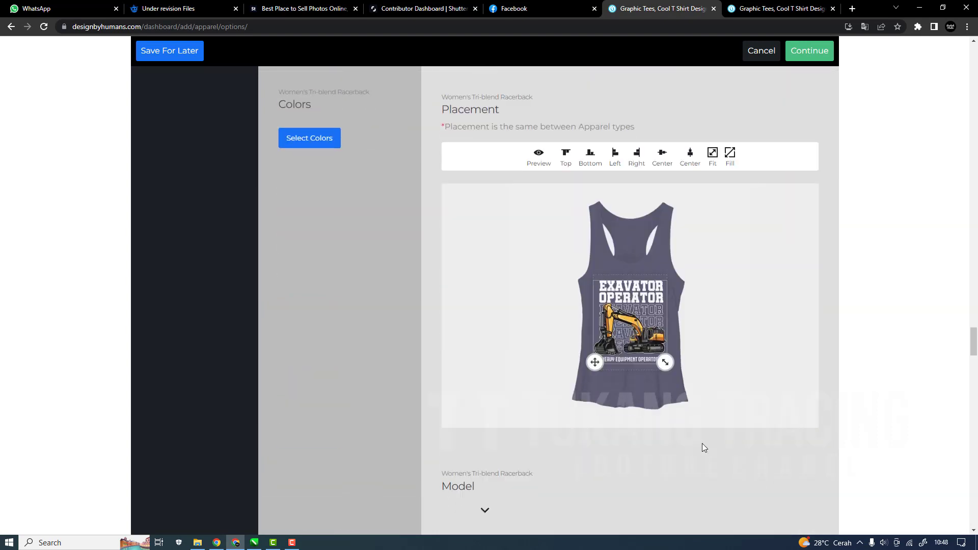
Select black as the garment color for the Women's Tri-blend Racerback.
scroll(701, 426, "up", 11)
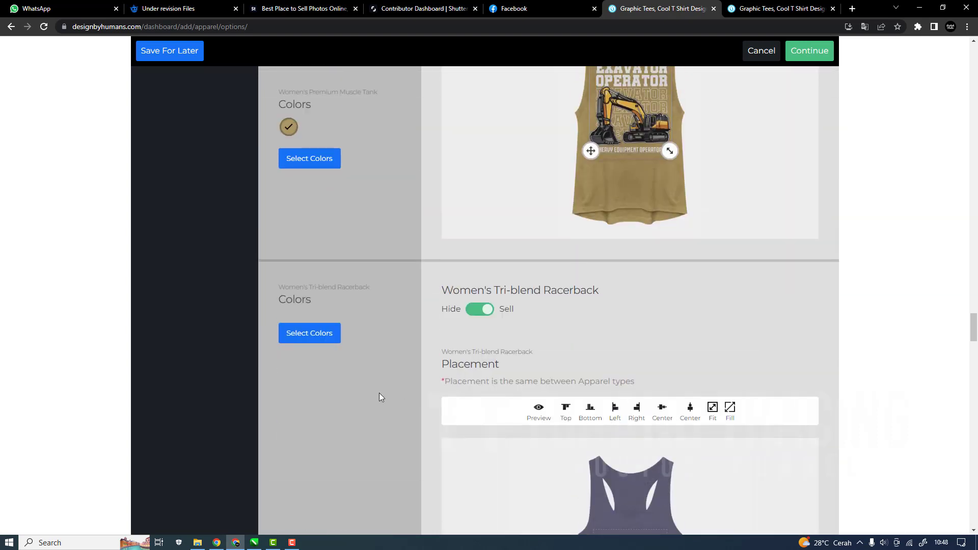
left_click(323, 335)
left_click(346, 379)
Choose black for the Juniors' Racerback and switch the Baseball Tee from Sell to Hide.
scroll(582, 364, "down", 12)
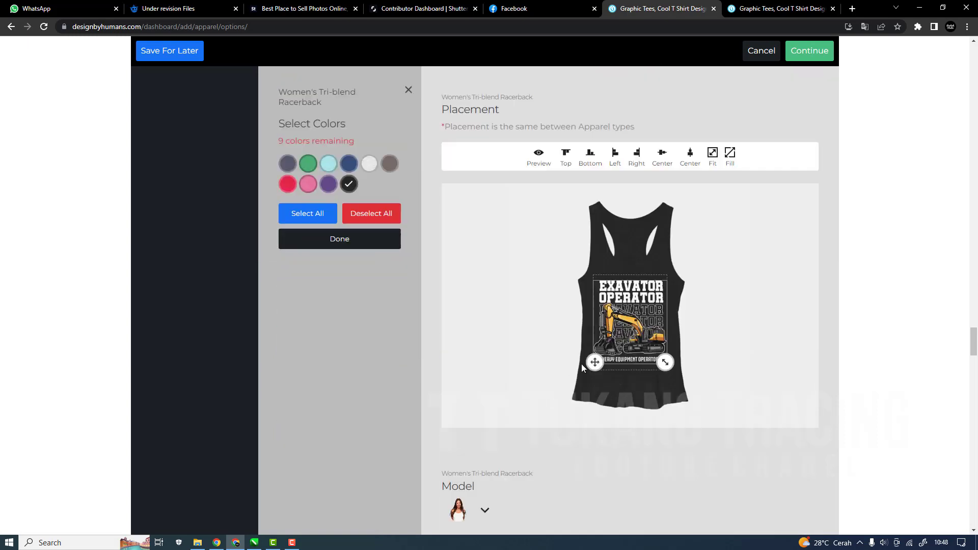
scroll(474, 387, "down", 10)
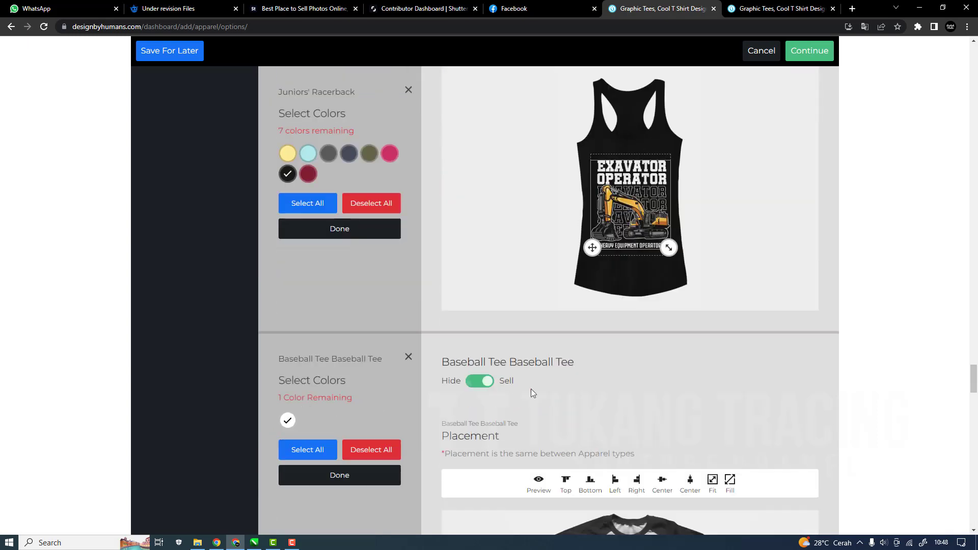
scroll(487, 279, "up", 2)
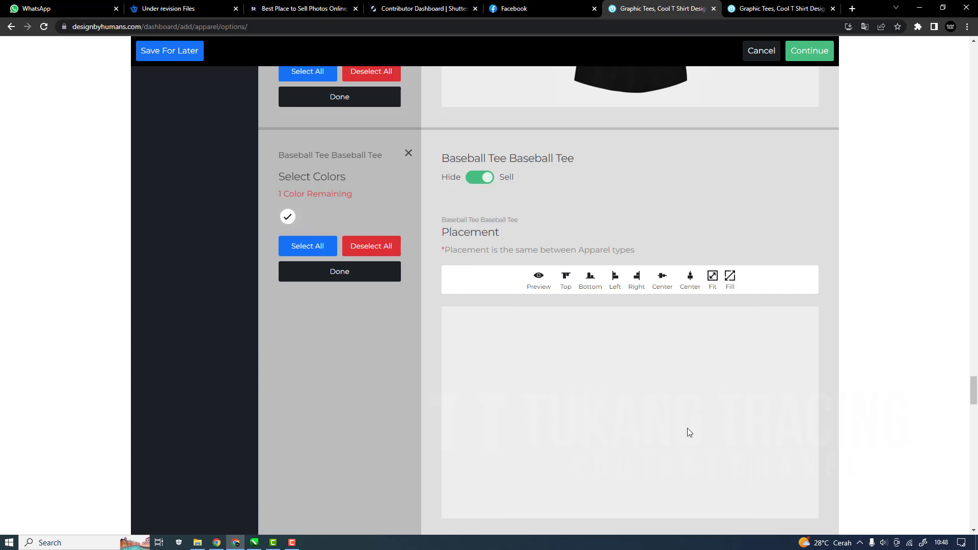
scroll(583, 439, "down", 3)
scroll(485, 419, "up", 5)
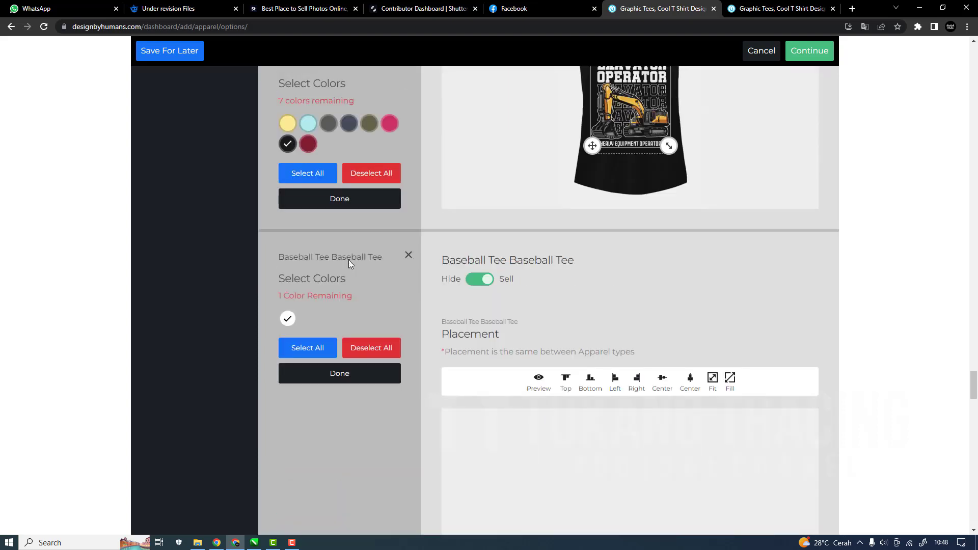
scroll(579, 362, "down", 15)
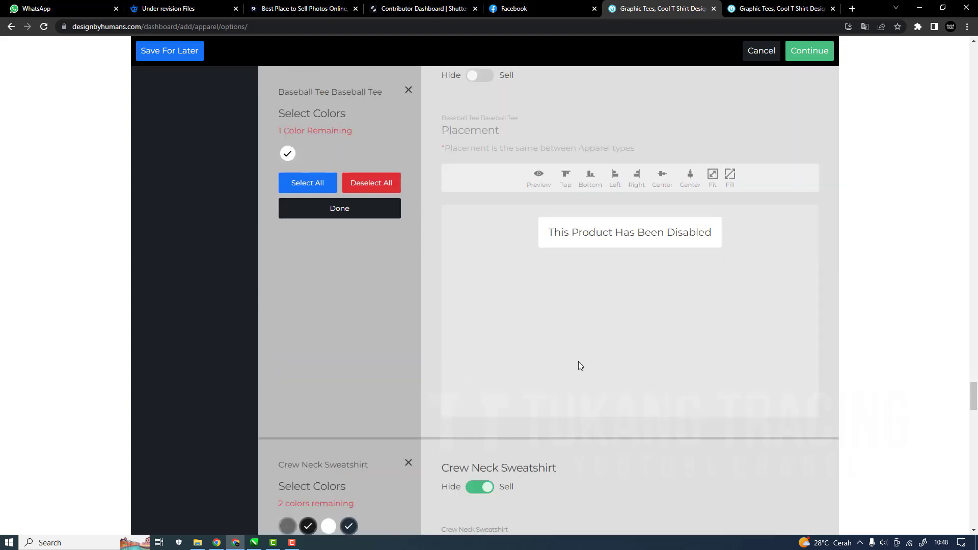
Examine the colors and artwork placement from the Crew Neck Sweatshirt and Juniors' Cowl Neck Sweater through the Boys' Pullover Hoodie.
scroll(587, 410, "down", 7)
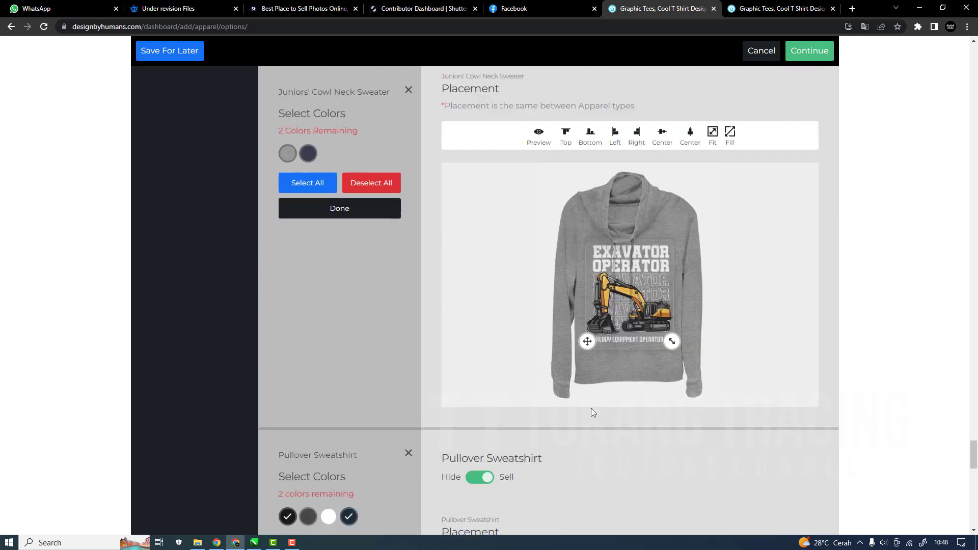
scroll(402, 246, "up", 3)
scroll(429, 370, "up", 1)
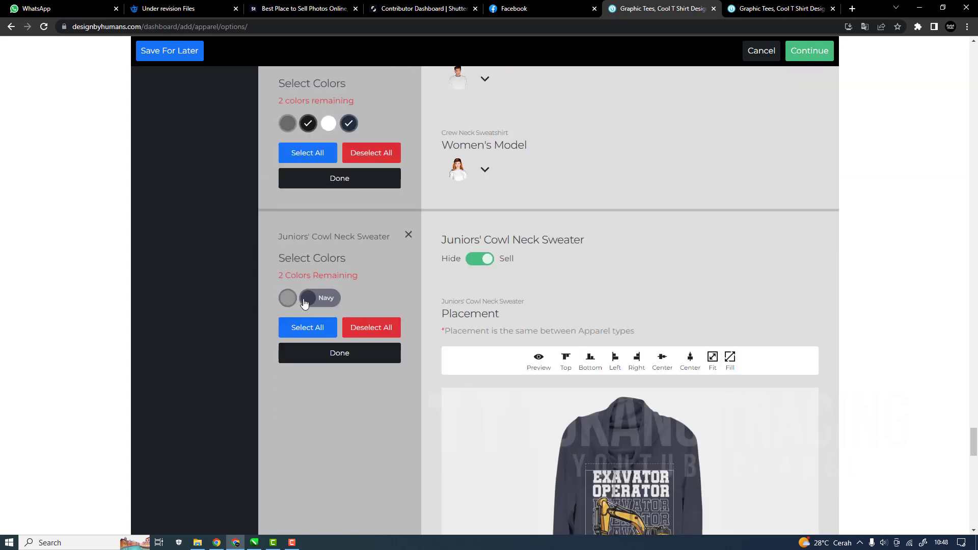
scroll(509, 396, "down", 15)
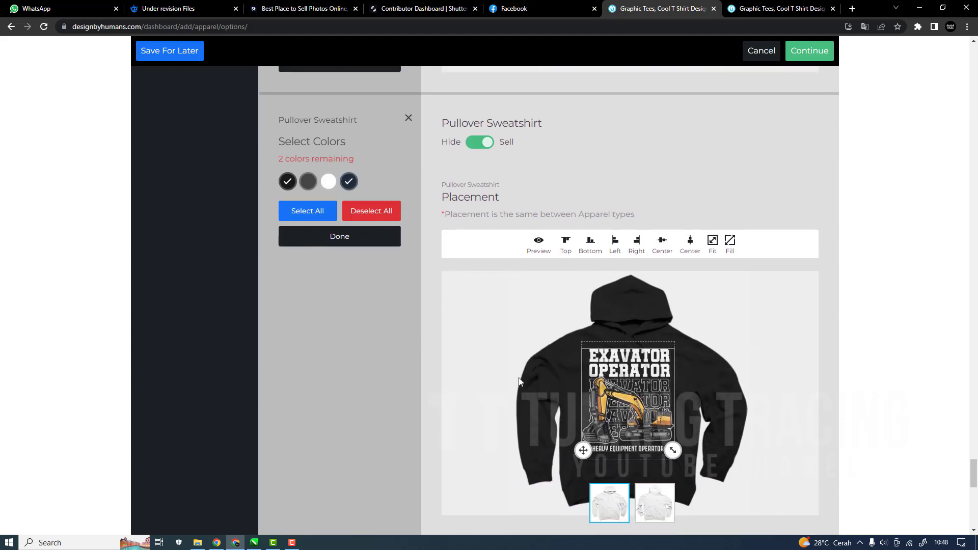
scroll(545, 389, "down", 3)
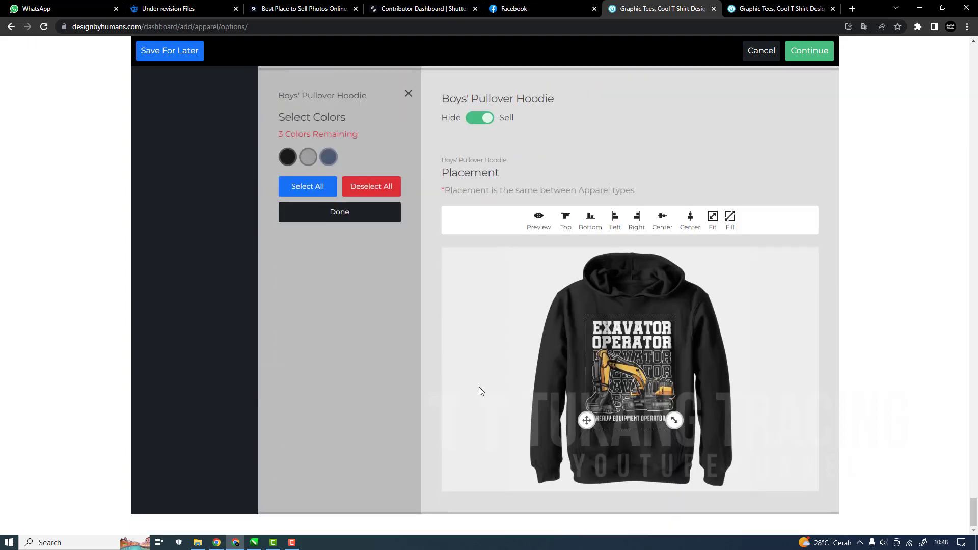
scroll(432, 395, "up", 5)
scroll(433, 395, "down", 5)
scroll(685, 288, "up", 5)
scroll(685, 288, "down", 5)
Select all available colors for the Juniors' Cowl Neck Sweater.
left_click(811, 52)
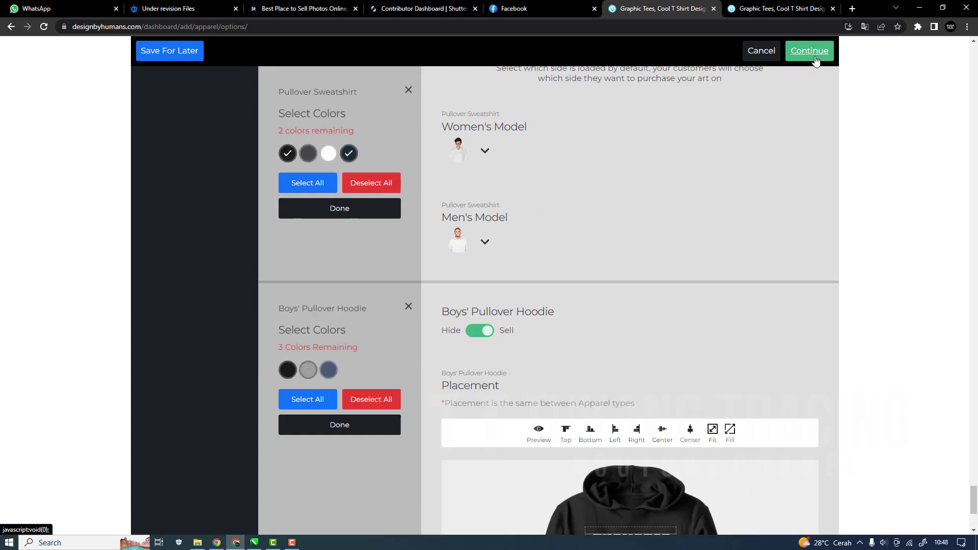
scroll(601, 236, "up", 1)
scroll(601, 240, "up", 3)
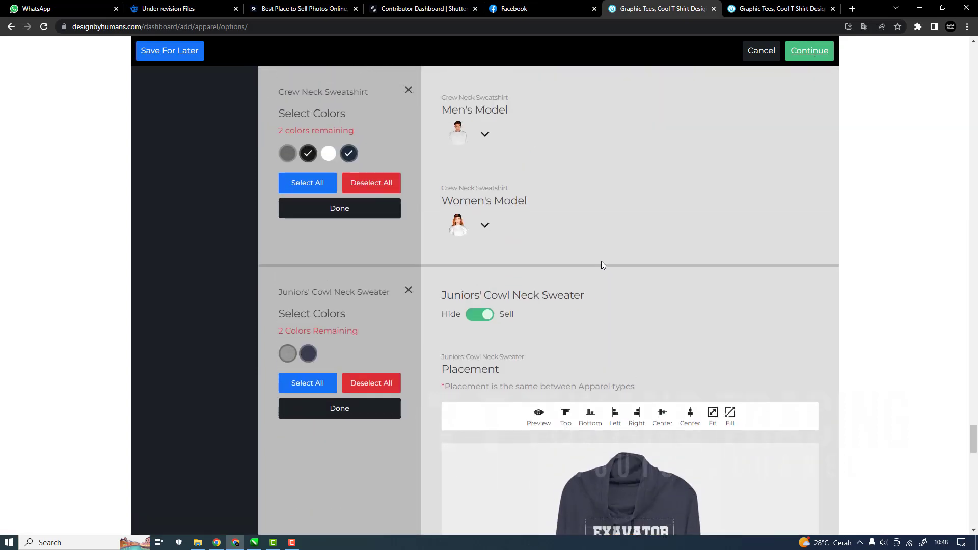
left_click(325, 390)
left_click(337, 414)
scroll(460, 400, "down", 2)
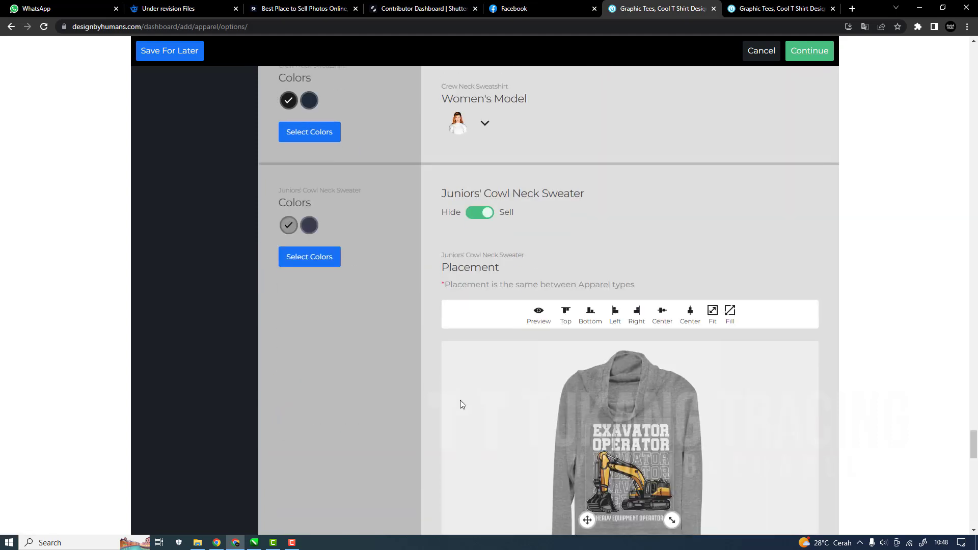
Choose black as the Boys' Pullover Hoodie color and submit the apparel options.
scroll(460, 400, "down", 5)
left_click(799, 55)
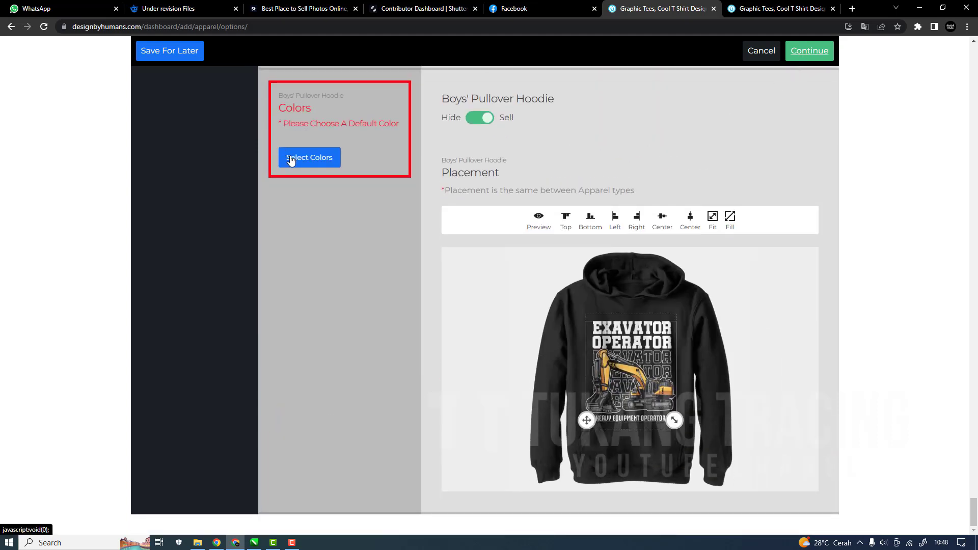
left_click(292, 160)
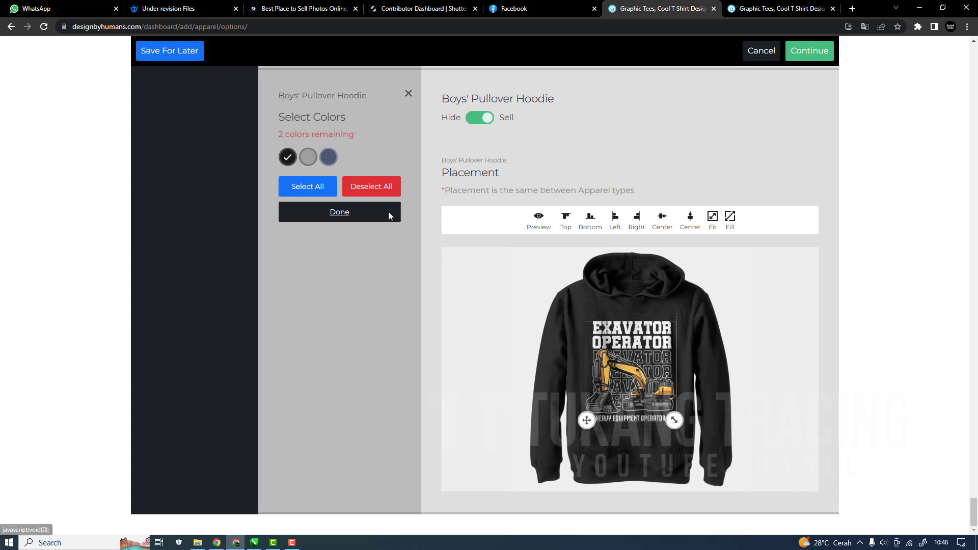
left_click(388, 212)
left_click(802, 53)
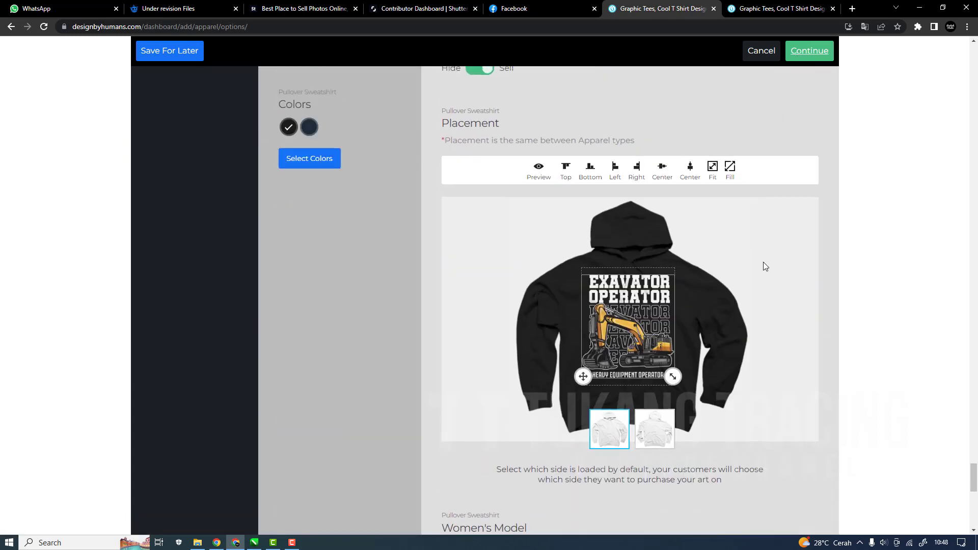
scroll(794, 283, "down", 5)
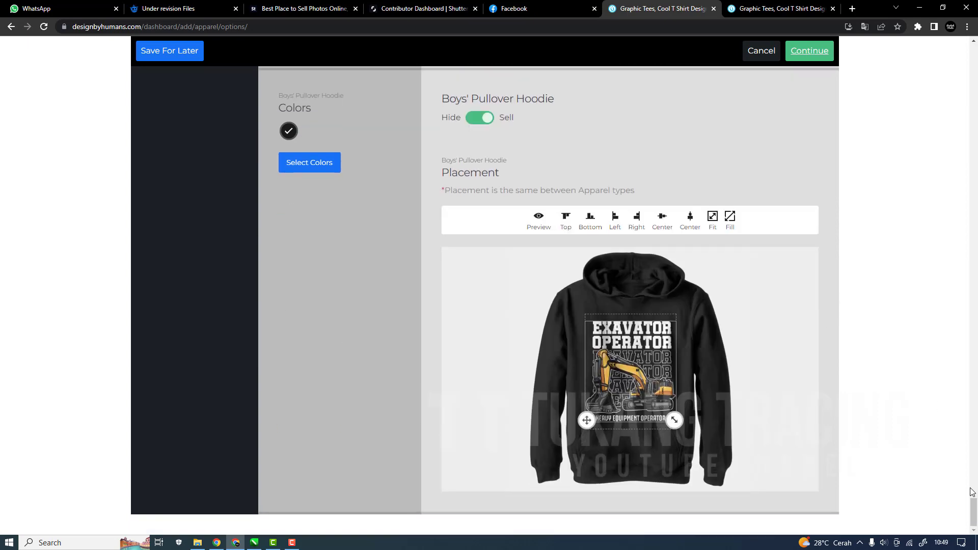
left_click_drag(972, 491, 923, 67)
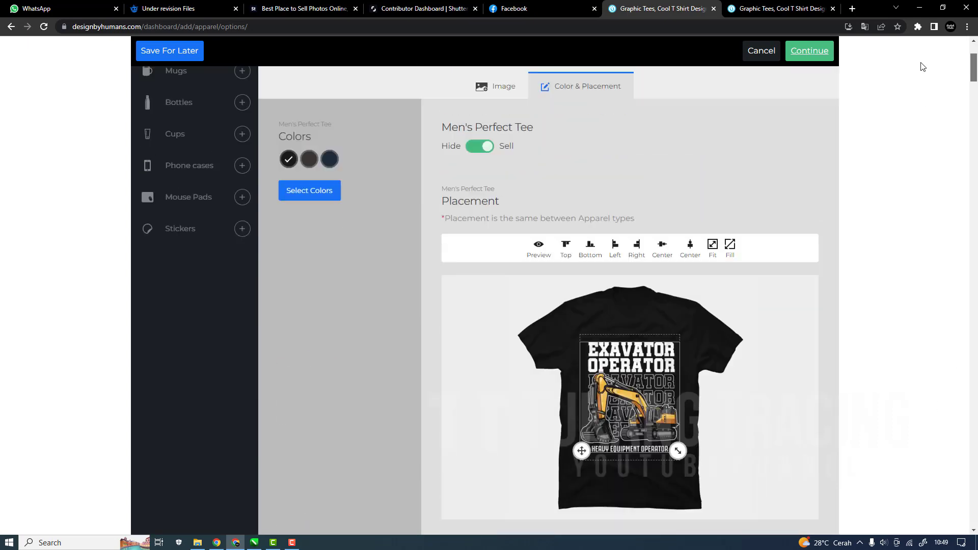
left_click(814, 55)
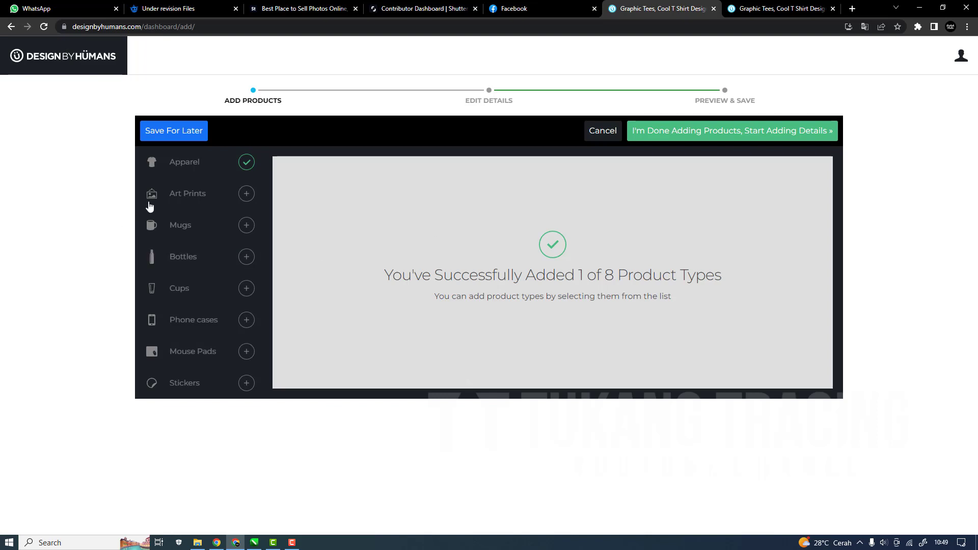
Start adding Art Prints as a product type, reusing the previously uploaded excavator image.
left_click(189, 199)
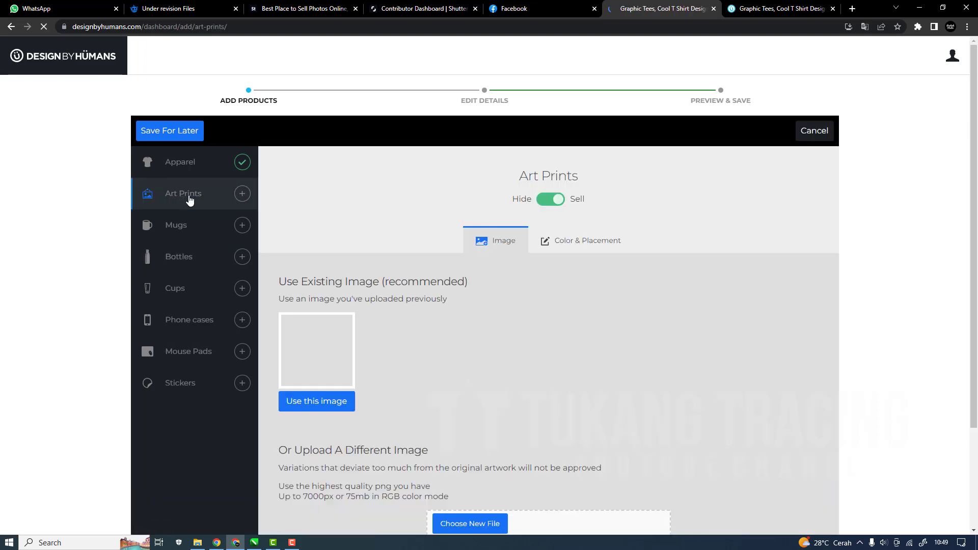
scroll(372, 316, "down", 3)
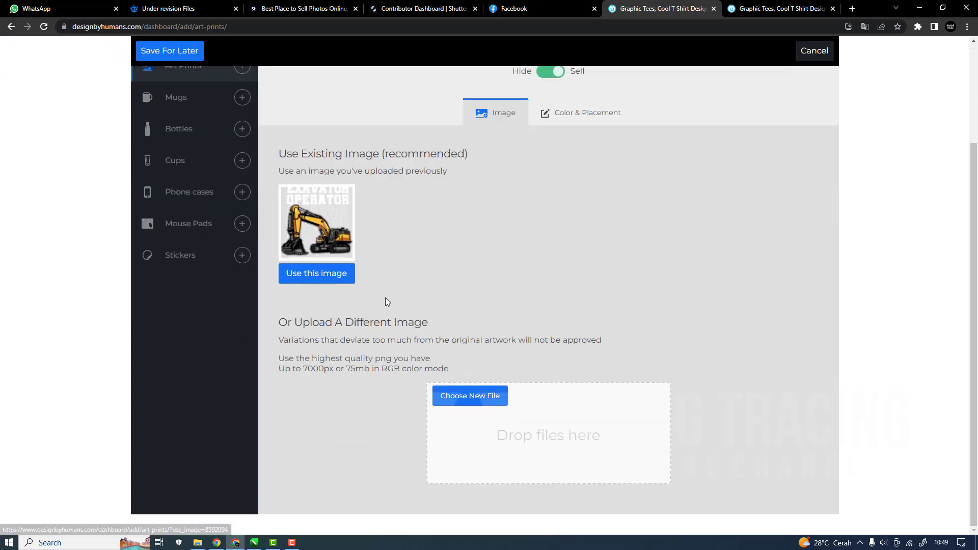
scroll(359, 301, "up", 3)
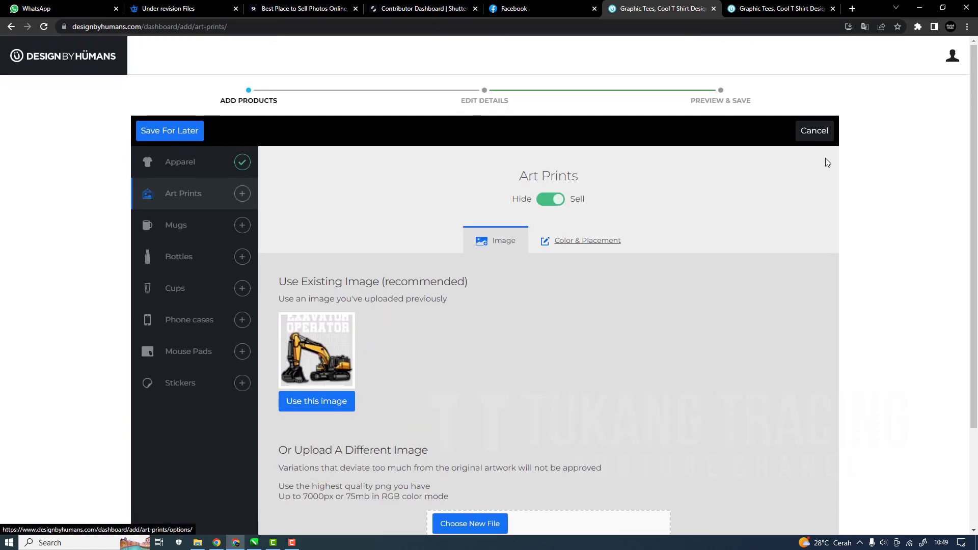
scroll(531, 285, "down", 3)
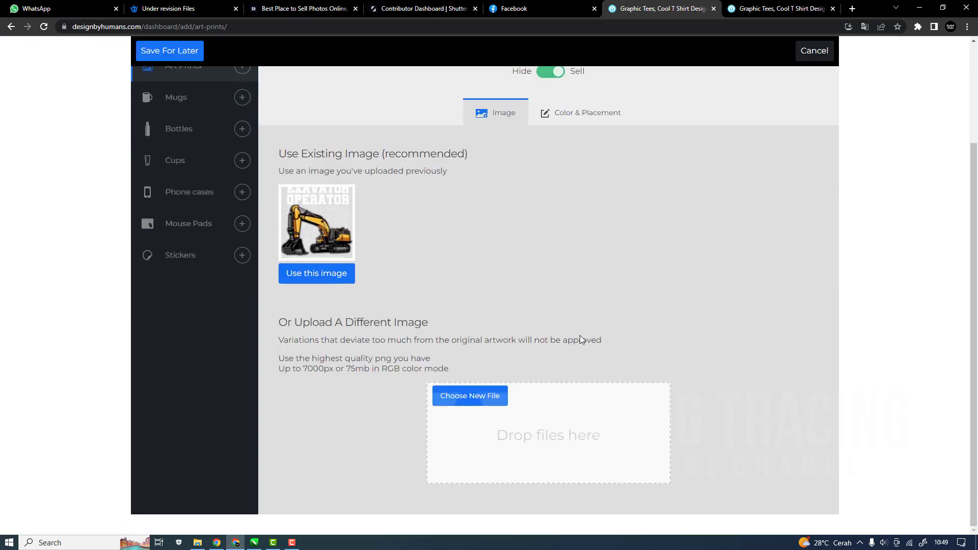
left_click(332, 282)
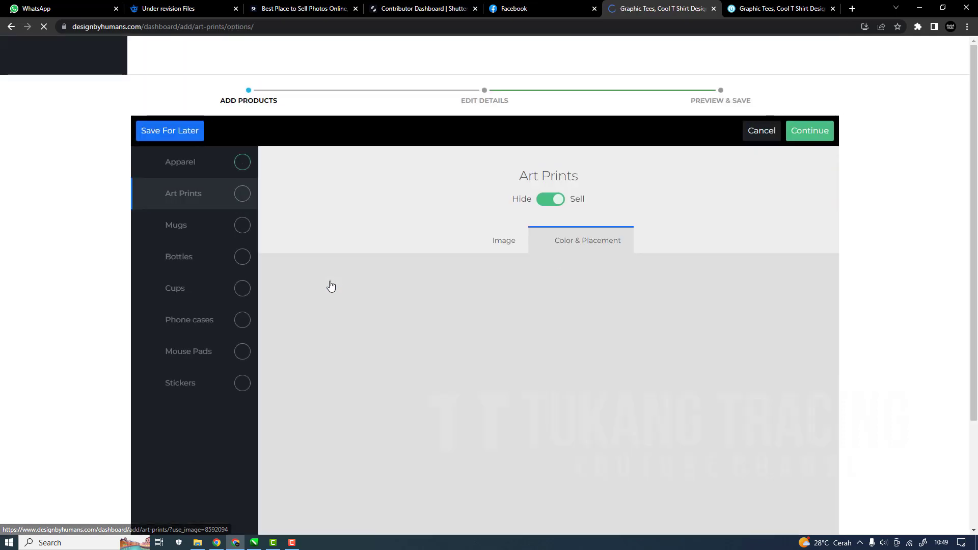
Add black as the art prints' background color, keep the Portrait orientation, and submit the art print options.
scroll(408, 295, "down", 3)
left_click(328, 237)
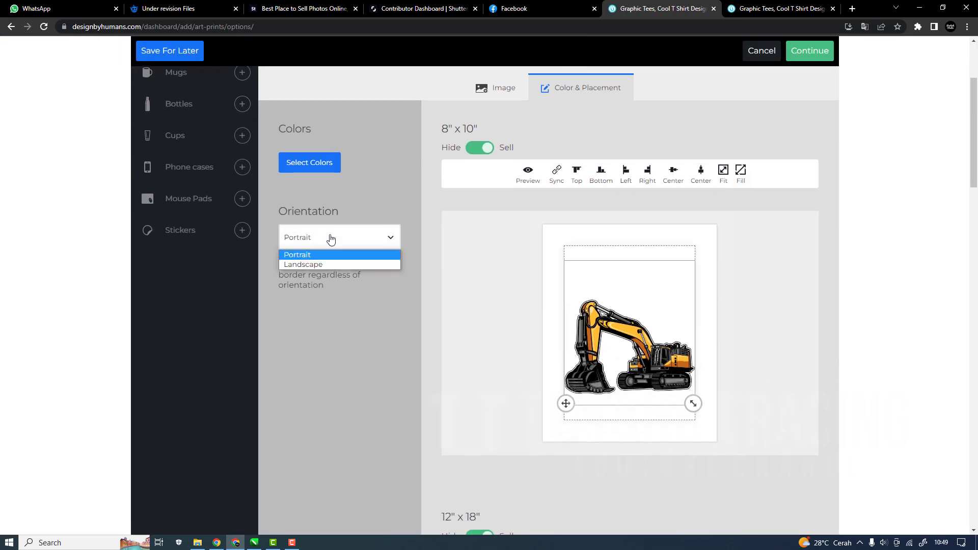
left_click(328, 239)
left_click(316, 162)
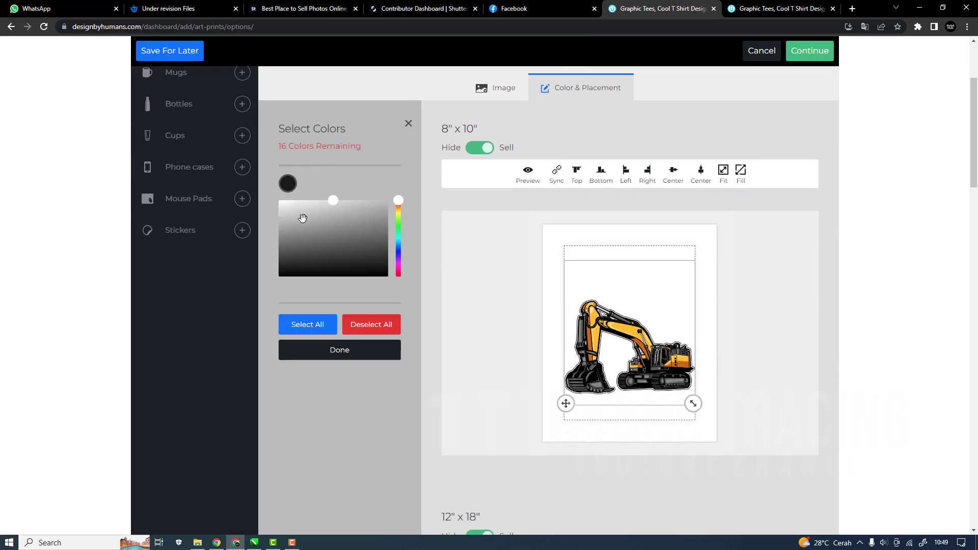
left_click(321, 362)
left_click(813, 131)
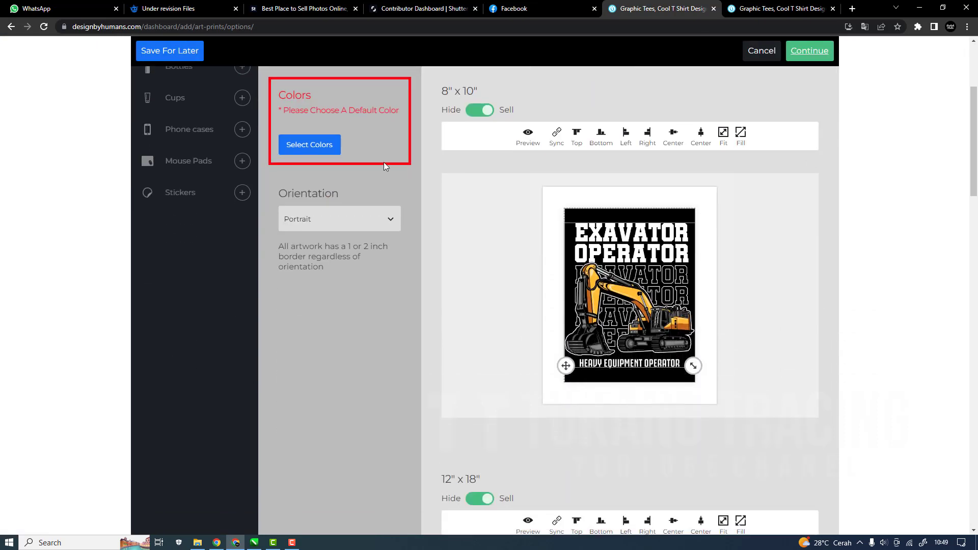
left_click(318, 150)
left_click(348, 263)
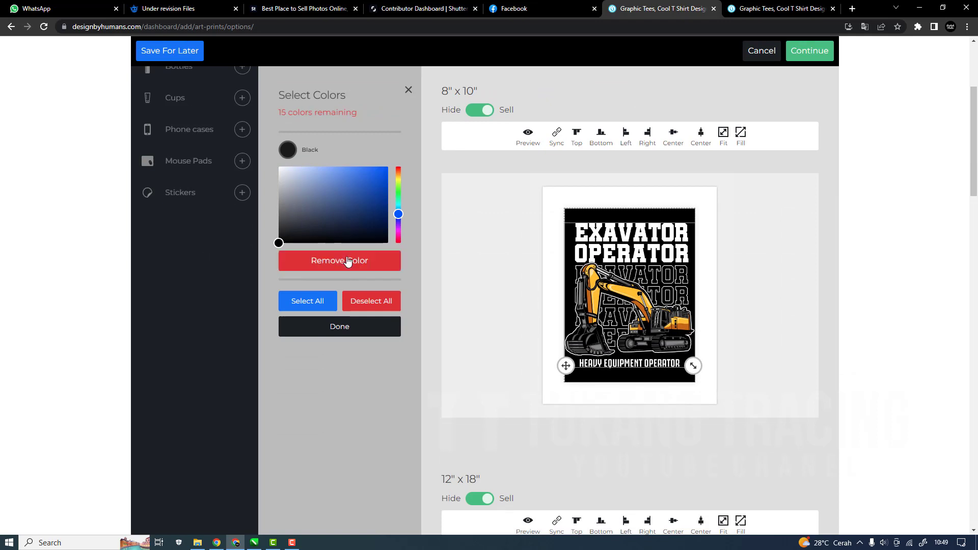
left_click(348, 331)
left_click(807, 131)
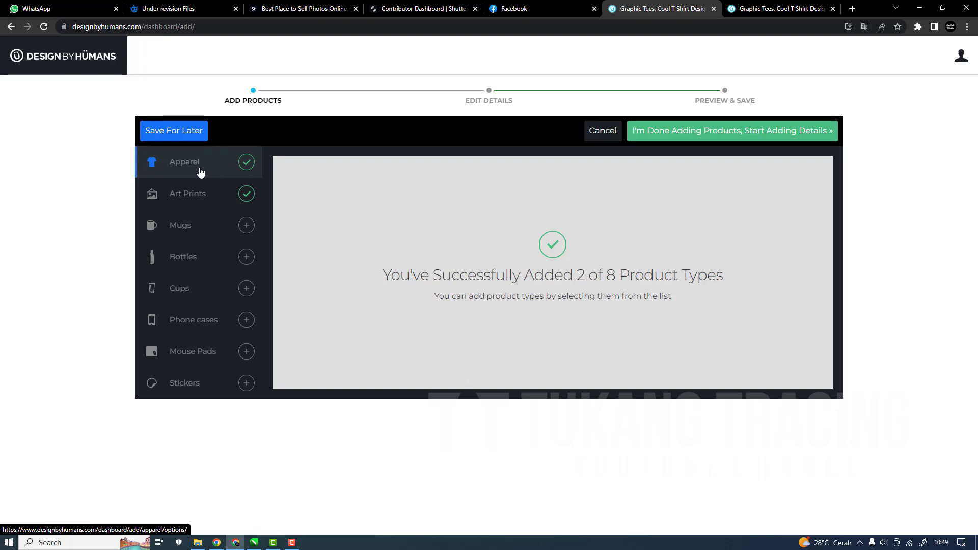
Examine the collections and featured designs on the Design By Humans storefront homepage.
left_click(780, 8)
scroll(594, 355, "down", 20)
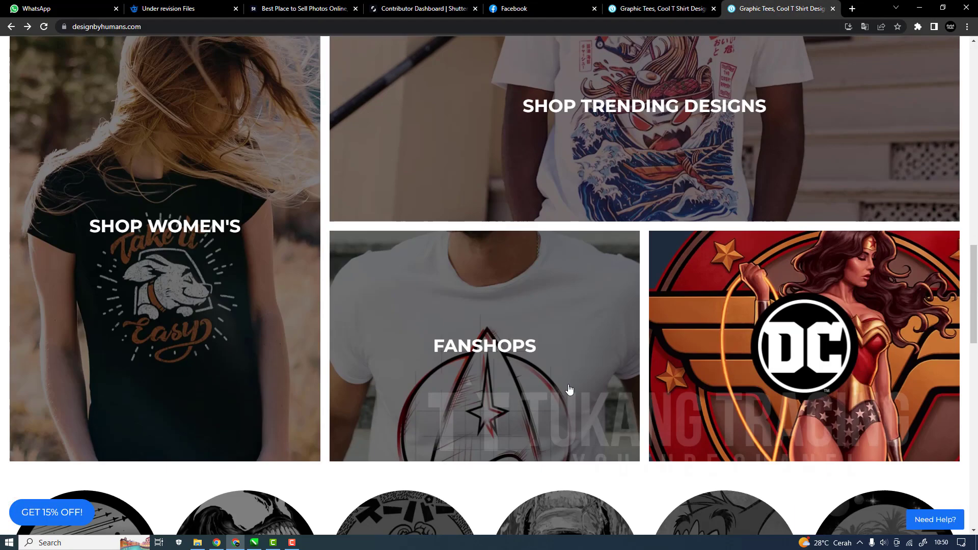
scroll(567, 389, "up", 12)
left_click(646, 9)
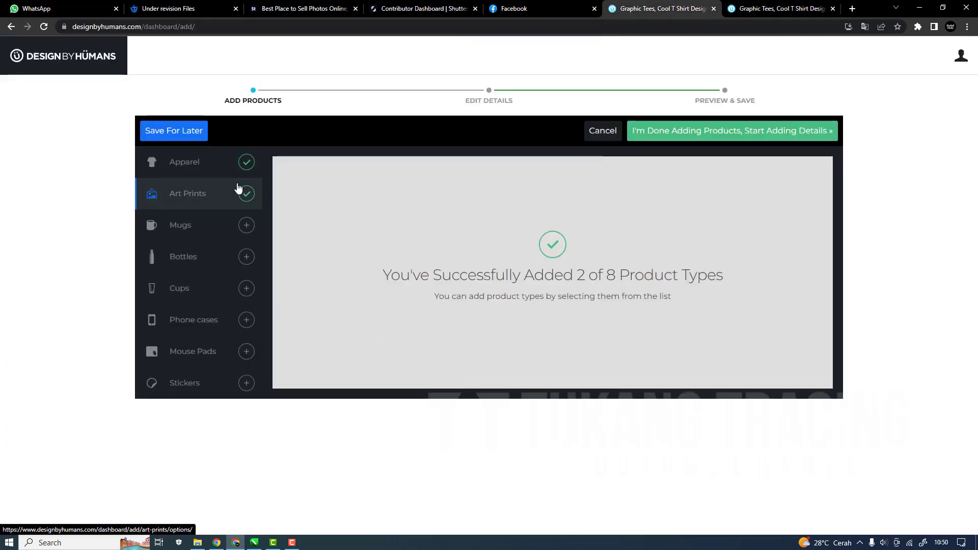
left_click(779, 8)
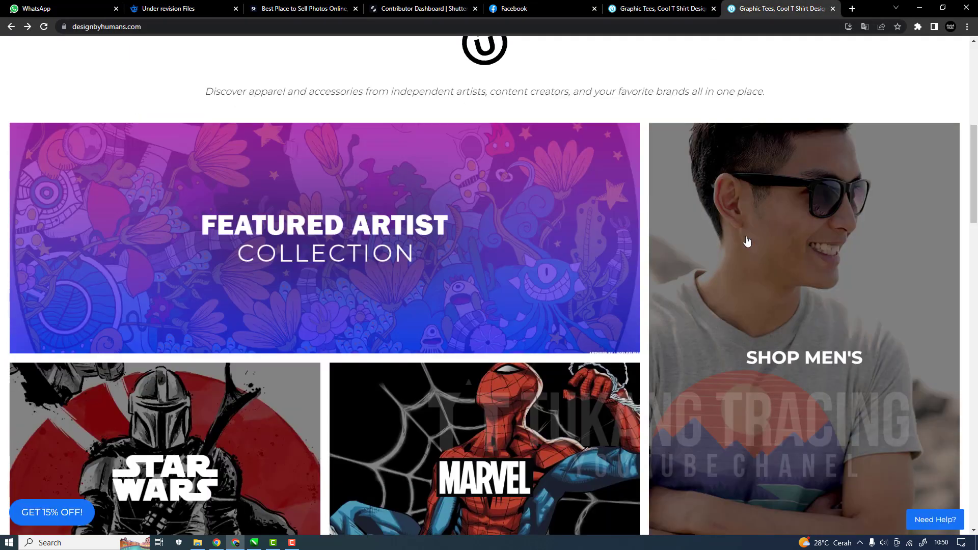
scroll(625, 418, "down", 8)
scroll(579, 482, "up", 6)
scroll(579, 484, "down", 6)
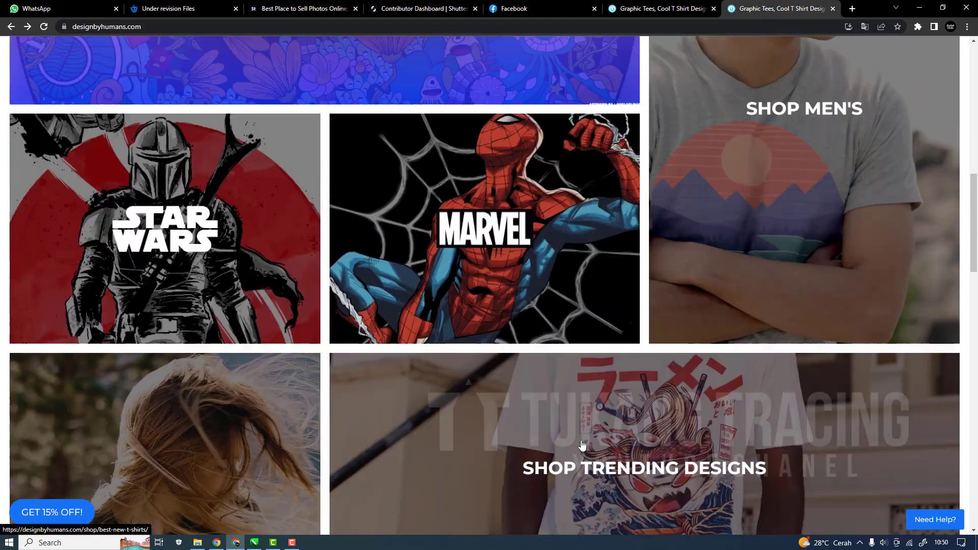
scroll(576, 377, "down", 3)
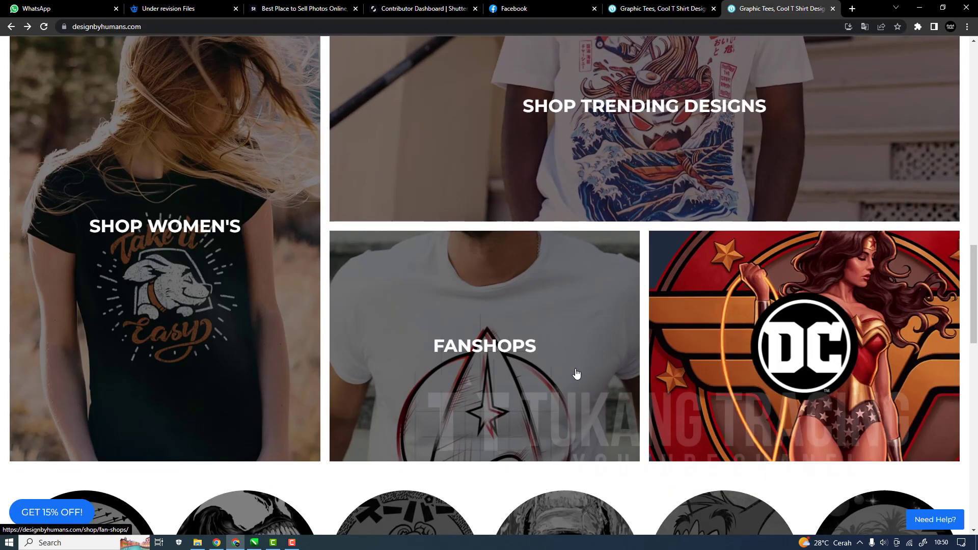
scroll(565, 411, "down", 12)
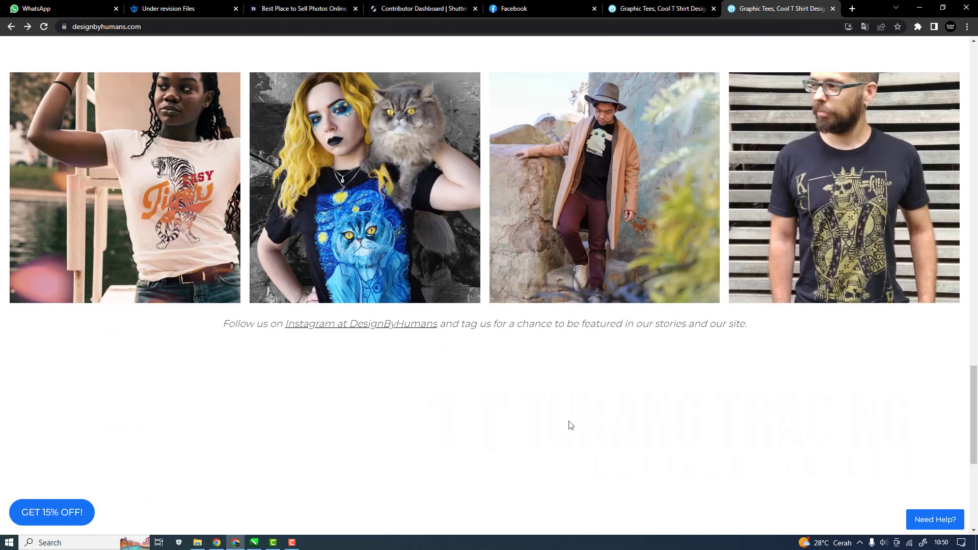
scroll(568, 424, "up", 5)
scroll(596, 452, "up", 15)
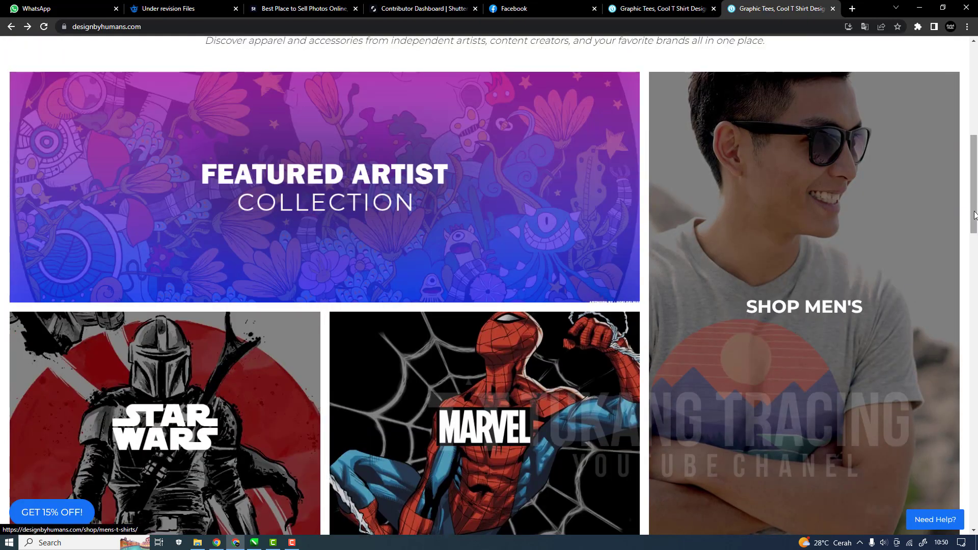
Review the Wednesday, Featured Artist, Star Wars, Marvel and men's collection banners on the storefront homepage.
left_click_drag(971, 210, 970, 119)
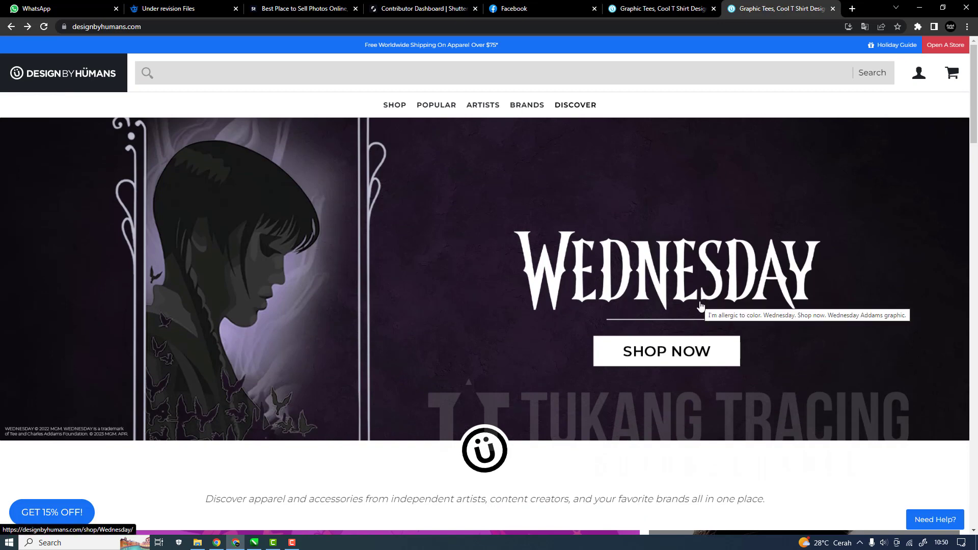
scroll(701, 305, "down", 6)
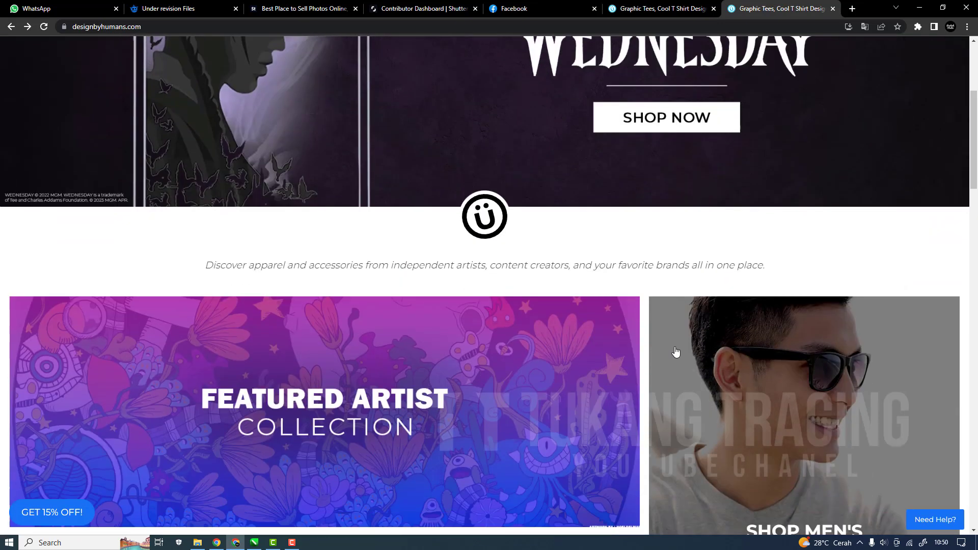
scroll(675, 353, "down", 5)
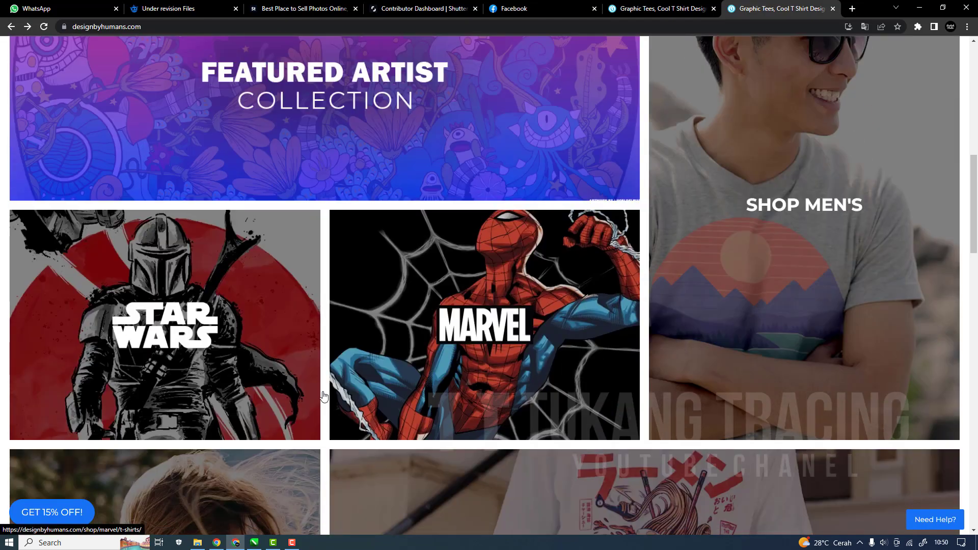
scroll(351, 376, "down", 4)
scroll(611, 421, "up", 10)
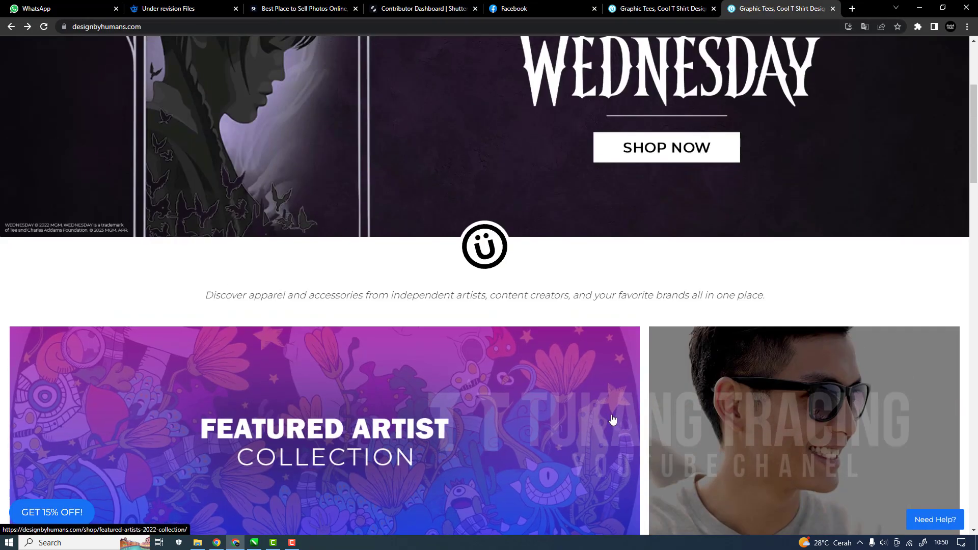
Return to the product upload, start adding Phone cases as a product type, and choose black as the case color.
left_click(663, 8)
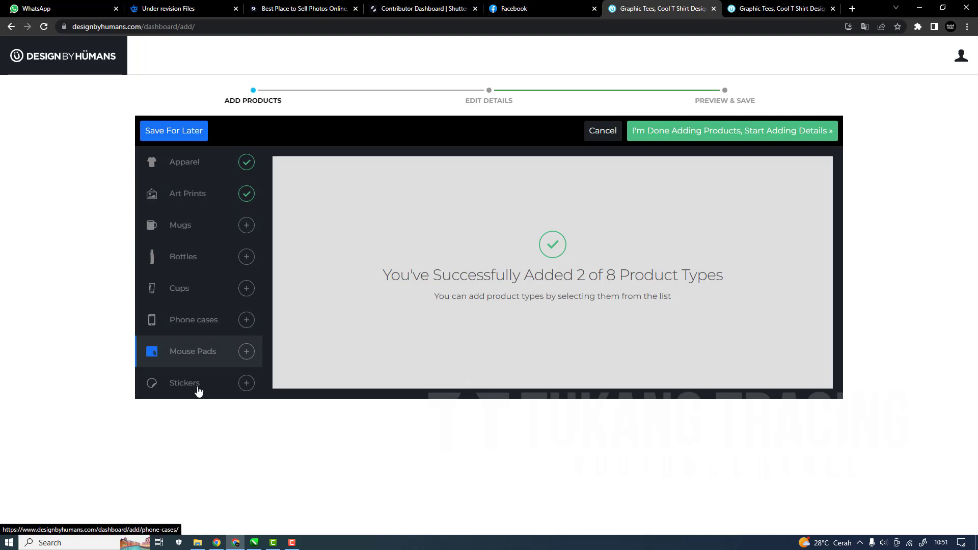
left_click(204, 334)
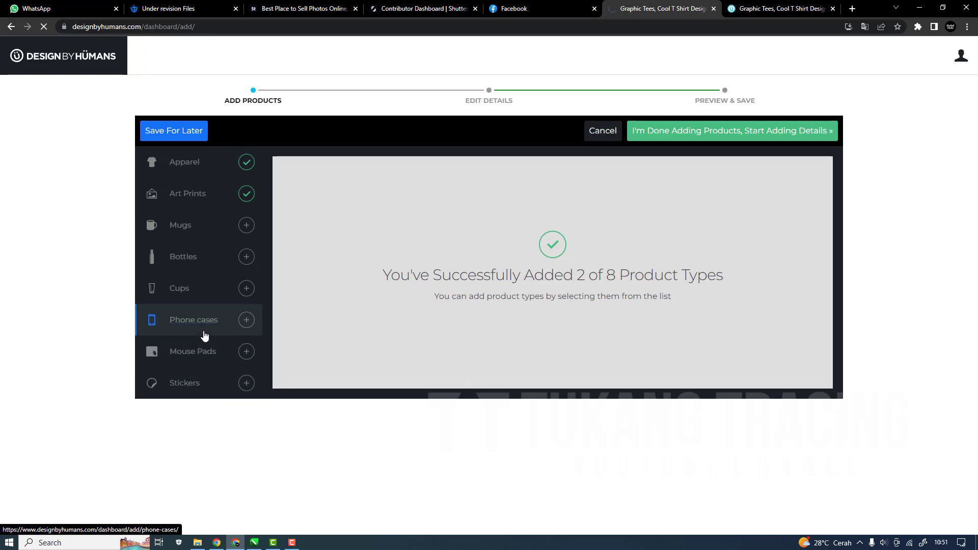
scroll(316, 278, "down", 2)
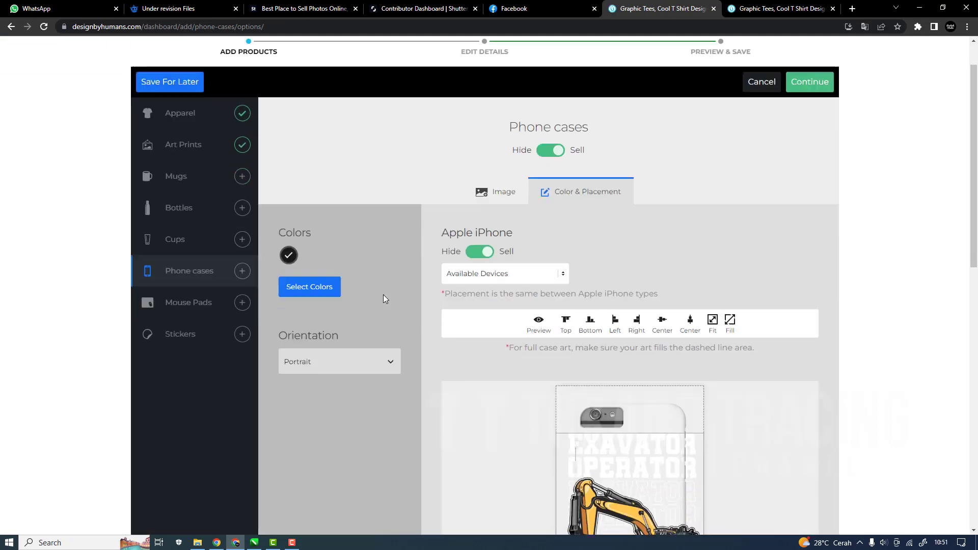
scroll(357, 275, "down", 1)
left_click(303, 235)
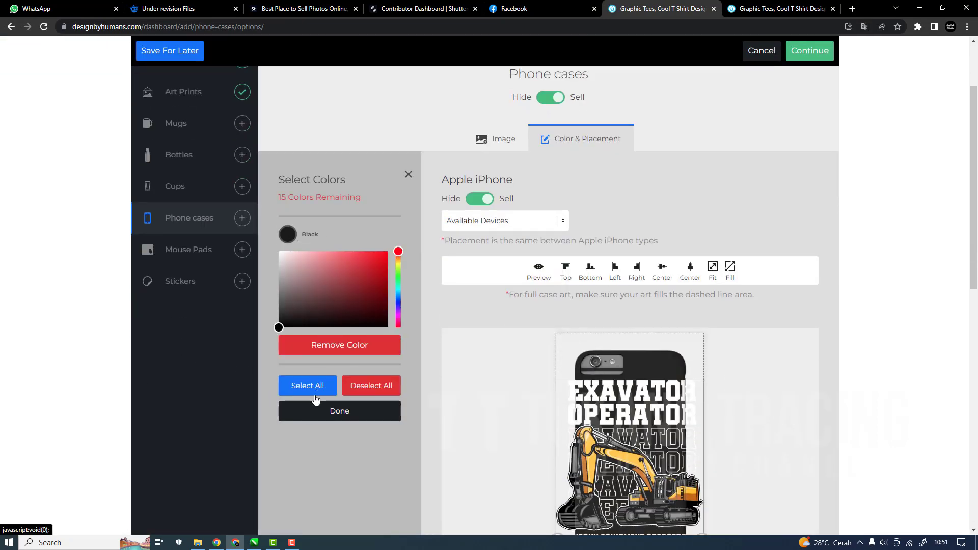
left_click(331, 411)
Shrink the excavator design to fit within the Apple iPhone and Samsung Galaxy cases, and submit the phone case options.
scroll(579, 380, "down", 4)
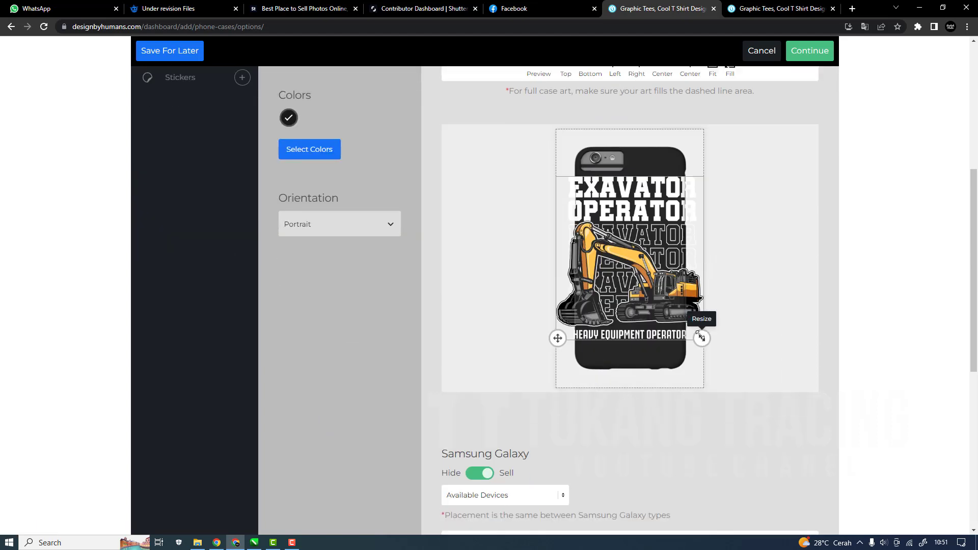
left_click_drag(702, 338, 655, 282)
scroll(678, 377, "down", 7)
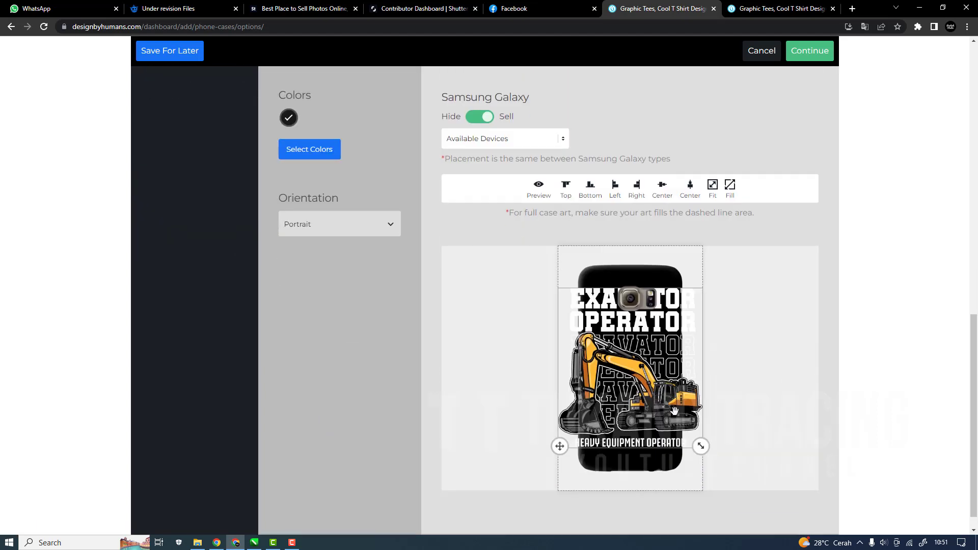
left_click_drag(700, 445, 677, 416)
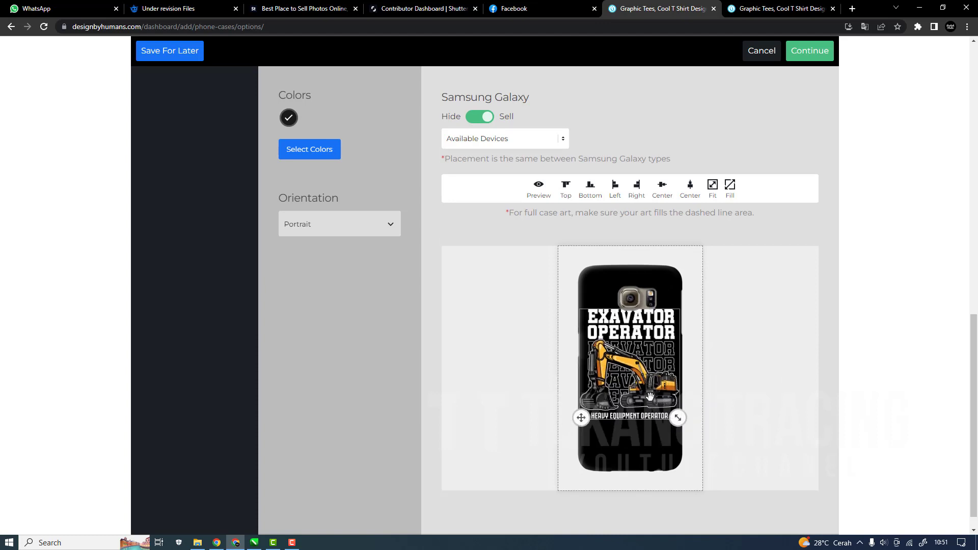
scroll(640, 428, "down", 1)
scroll(639, 427, "up", 4)
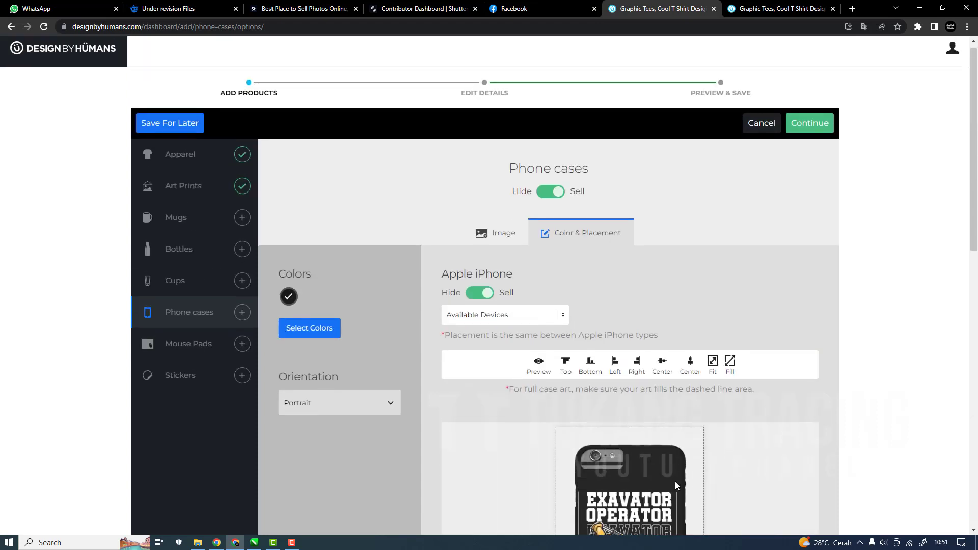
left_click(806, 137)
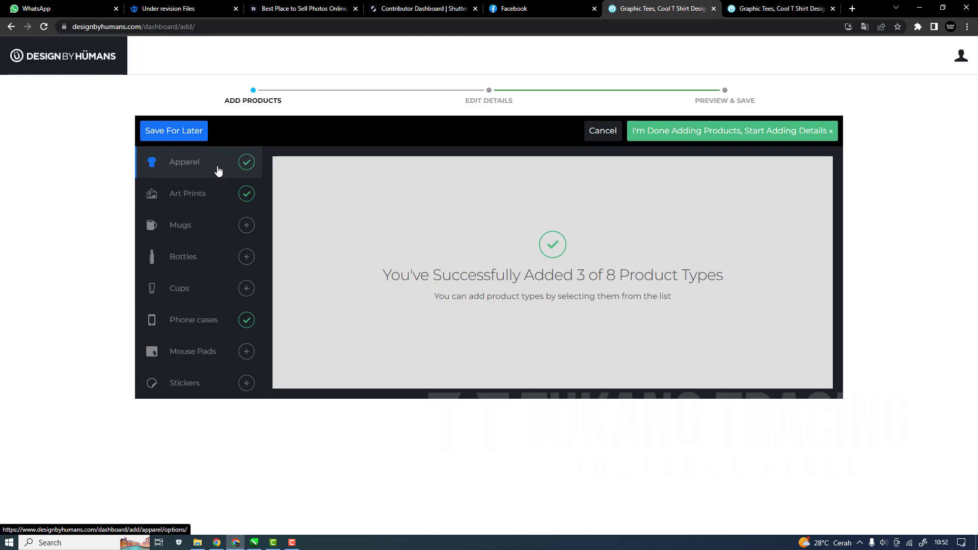
Start adding Mouse Pads as a product type, reusing the previously uploaded excavator image.
left_click(200, 365)
scroll(200, 364, "down", 4)
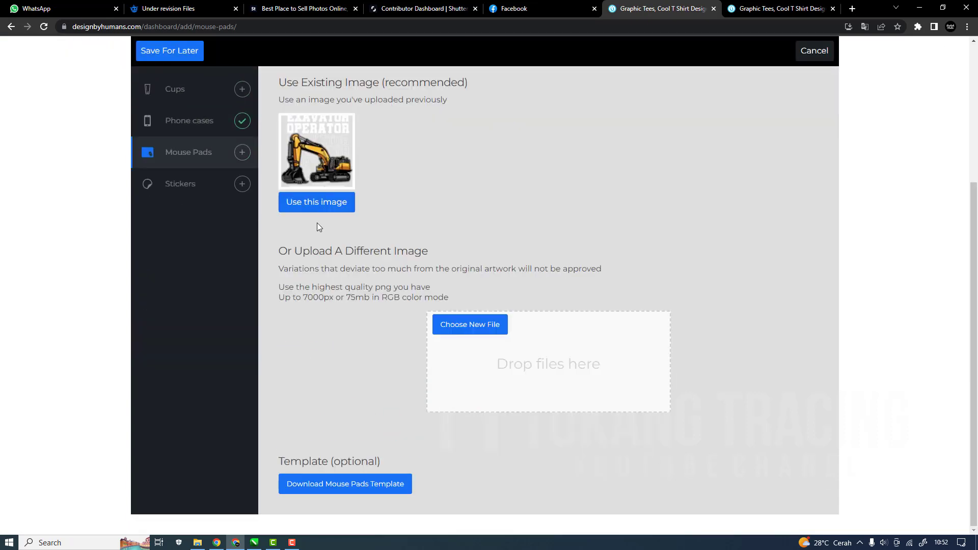
left_click(321, 201)
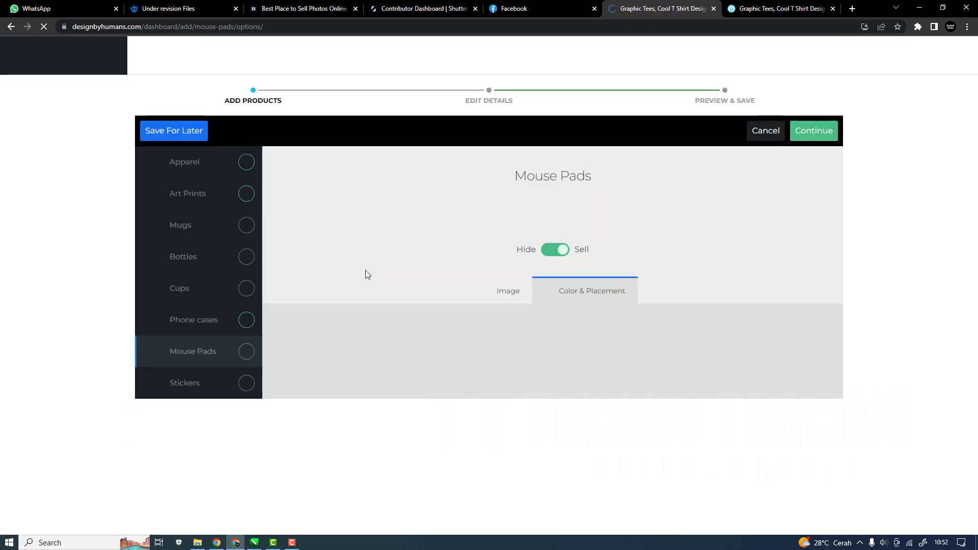
Scale the design to fit inside the 13" x 11" mouse pad, preview it on black, and adjust its position.
scroll(485, 283, "down", 4)
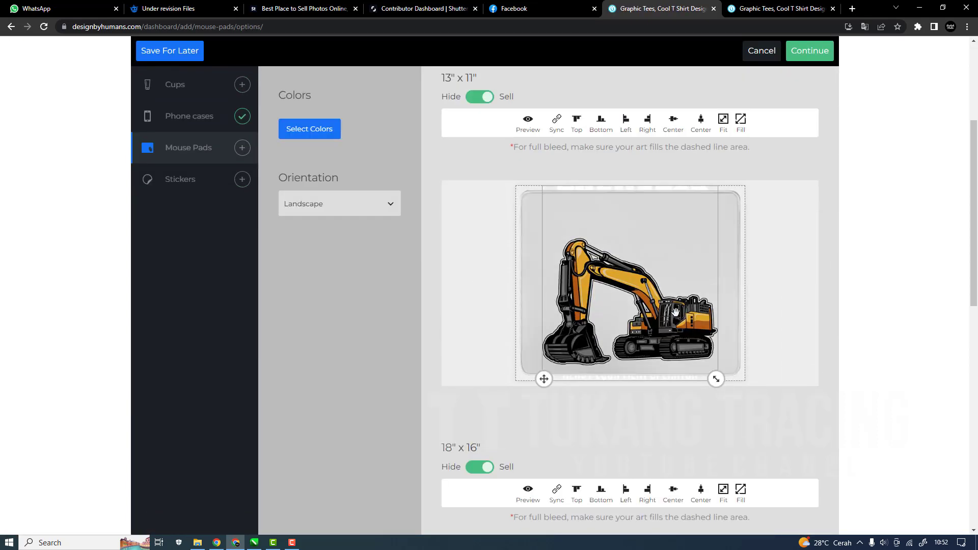
left_click_drag(722, 378, 634, 286)
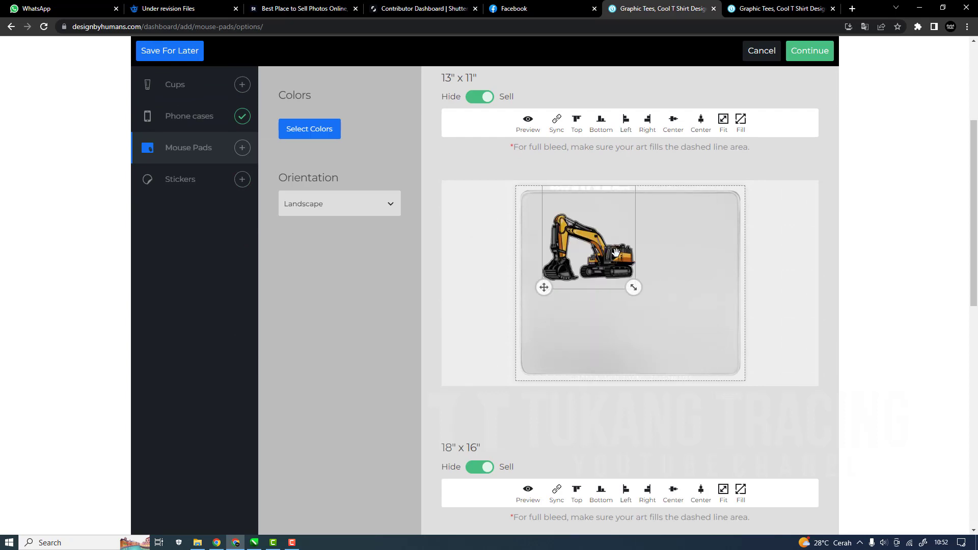
left_click(307, 129)
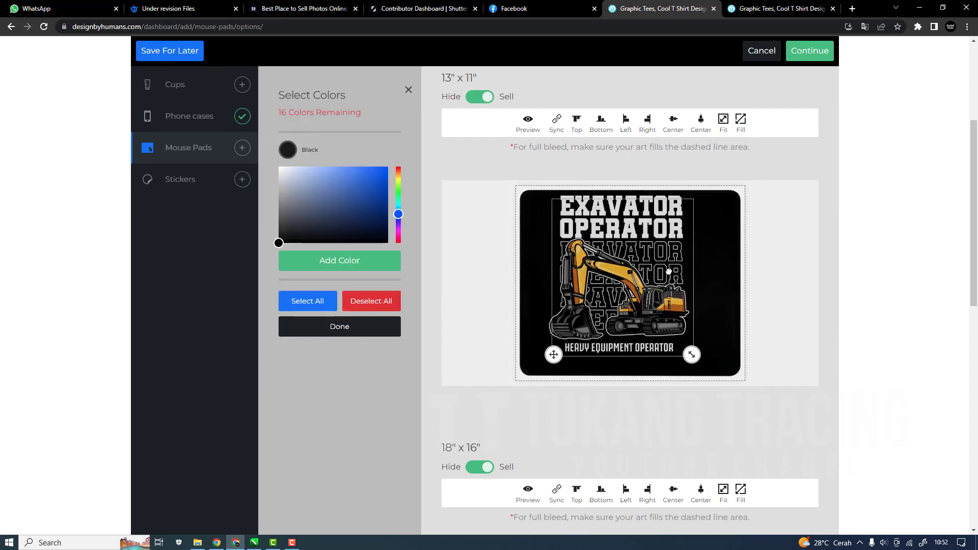
left_click_drag(661, 266, 668, 276)
Shrink the design to fit the 36" x 18" mouse pad's height and move it to the pad's right side.
scroll(635, 301, "down", 11)
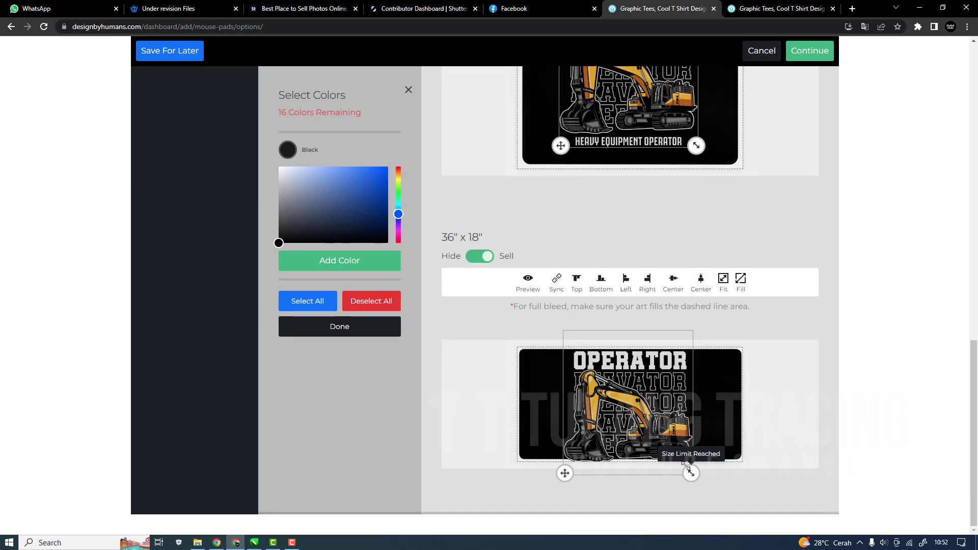
left_click_drag(691, 474, 677, 458)
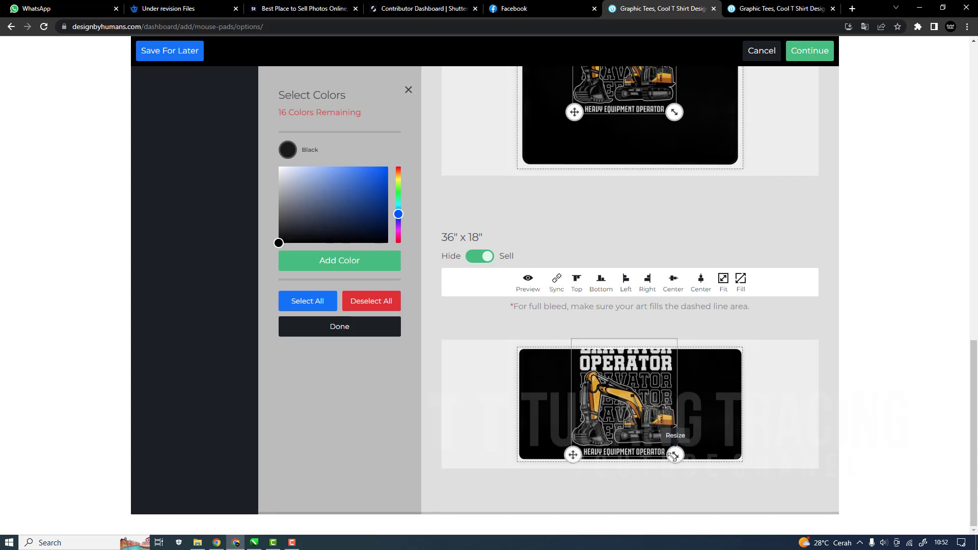
left_click_drag(675, 454, 672, 451)
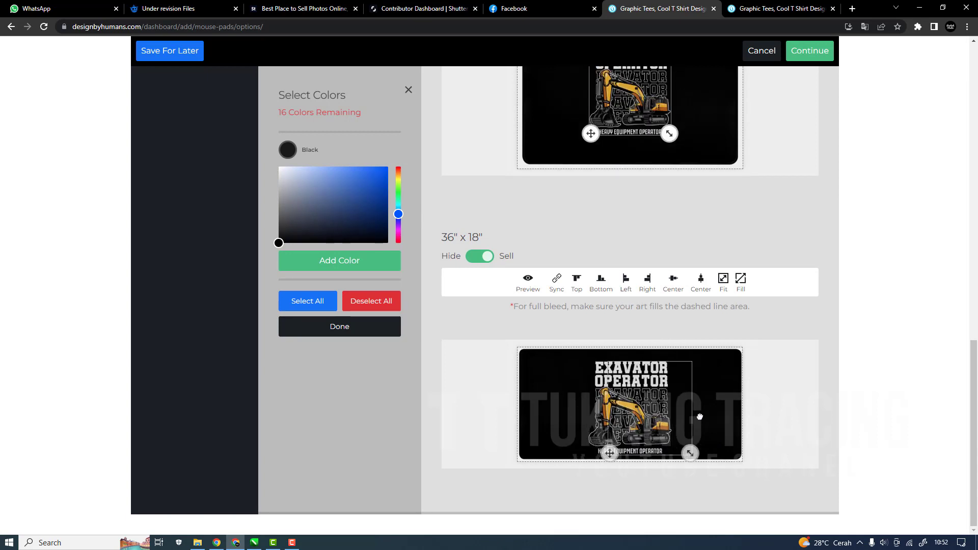
left_click_drag(639, 414, 692, 416)
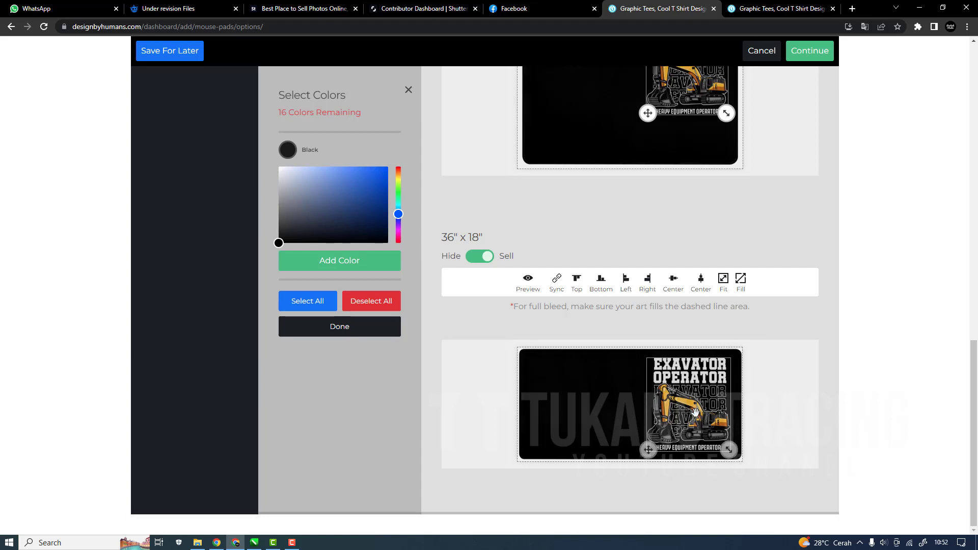
scroll(694, 416, "down", 3)
scroll(694, 351, "up", 4)
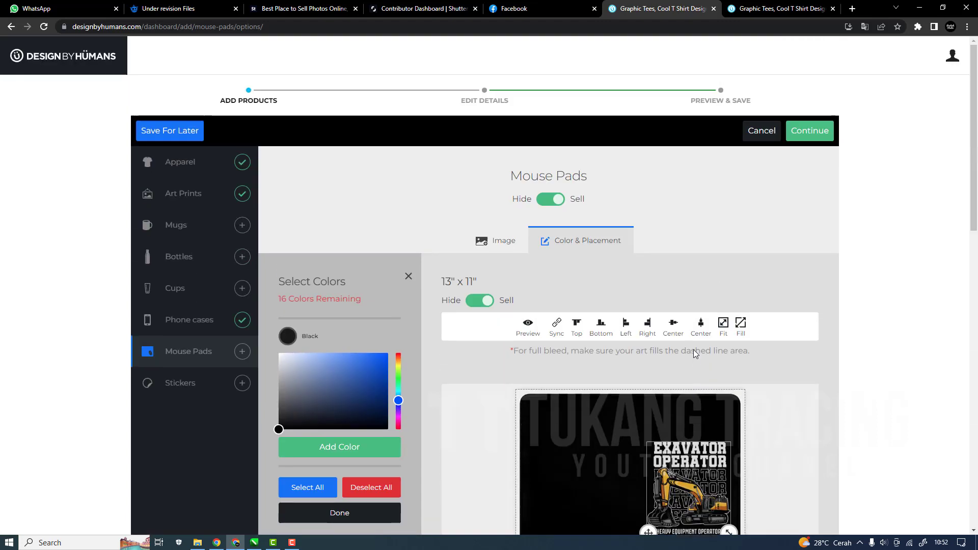
Add black as the mouse pads' default color, keep the Landscape orientation, and submit the mouse pad options.
left_click(363, 515)
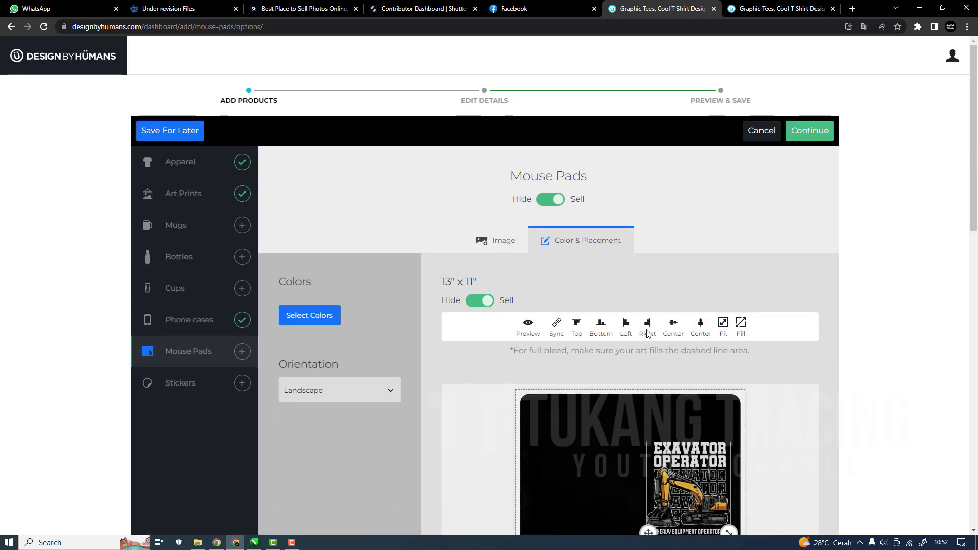
left_click(808, 132)
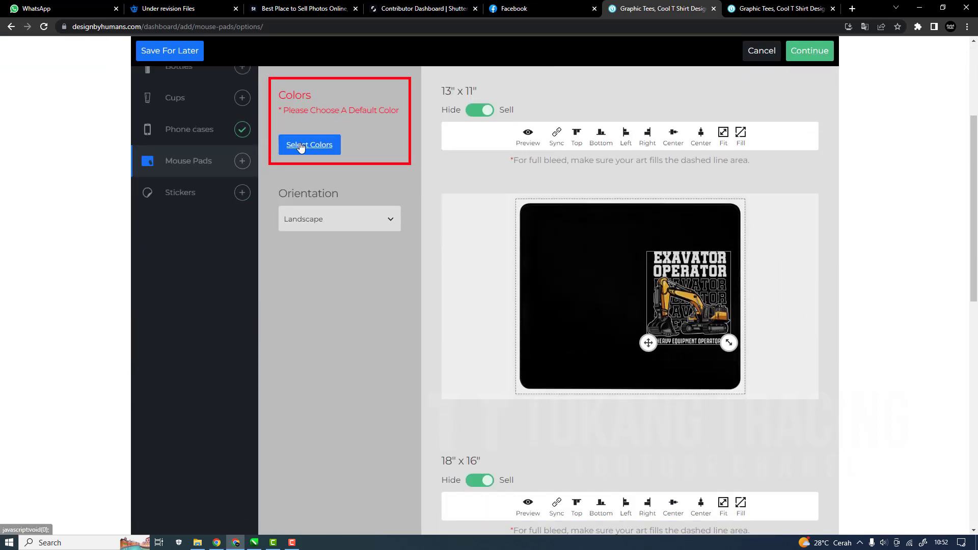
left_click(299, 148)
left_click(315, 273)
left_click(349, 328)
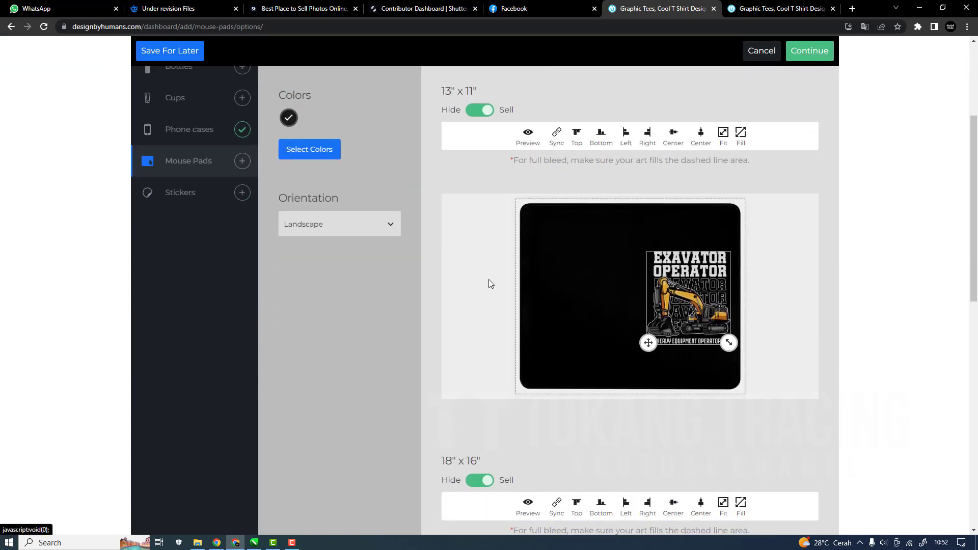
scroll(637, 229, "up", 3)
left_click(810, 130)
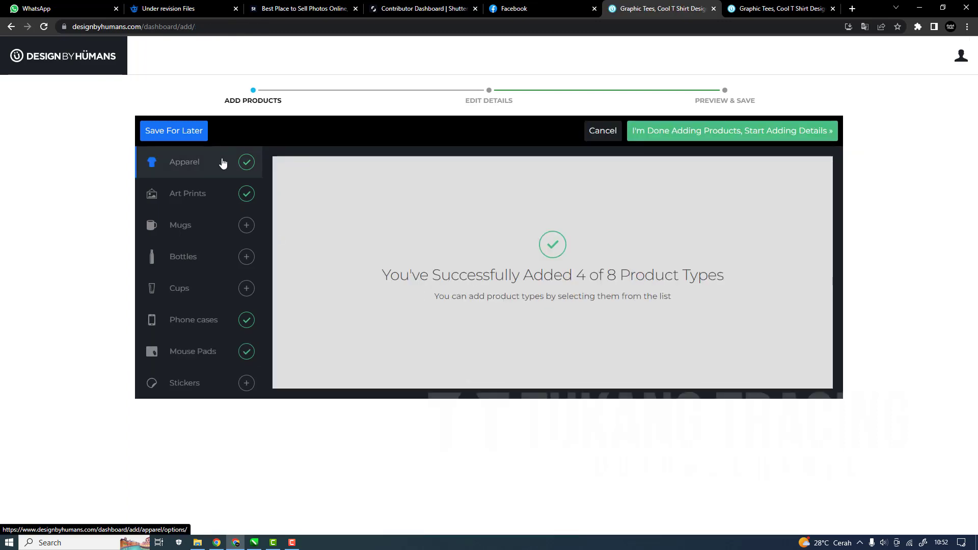
left_click(291, 544)
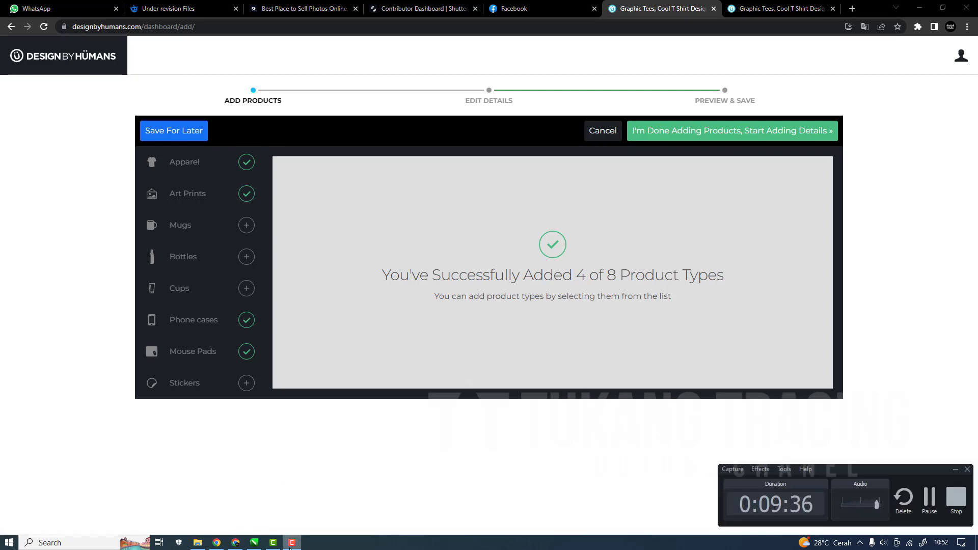
left_click(236, 543)
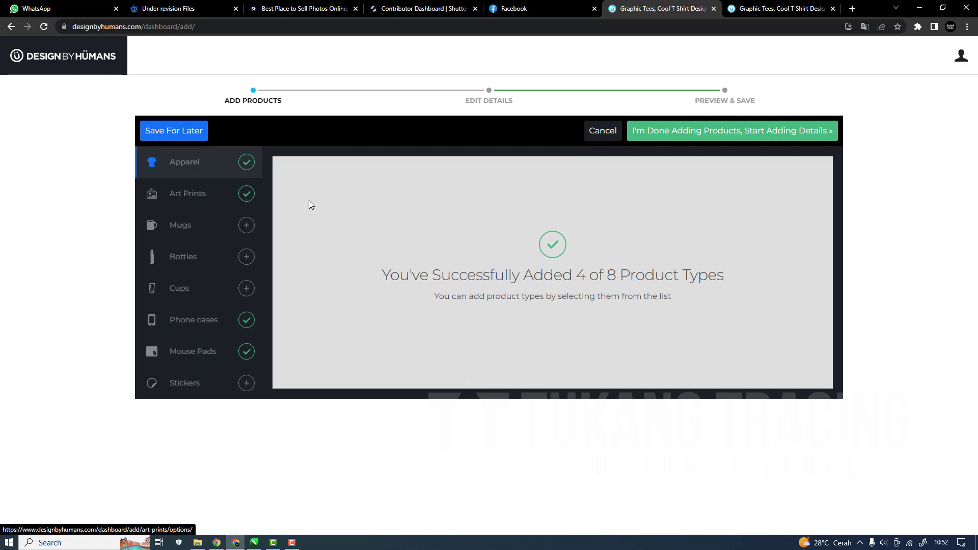
Finish adding products and fill the design's title with the image's file name, "Excavator Construction Equipment Machine Vector".
left_click(724, 141)
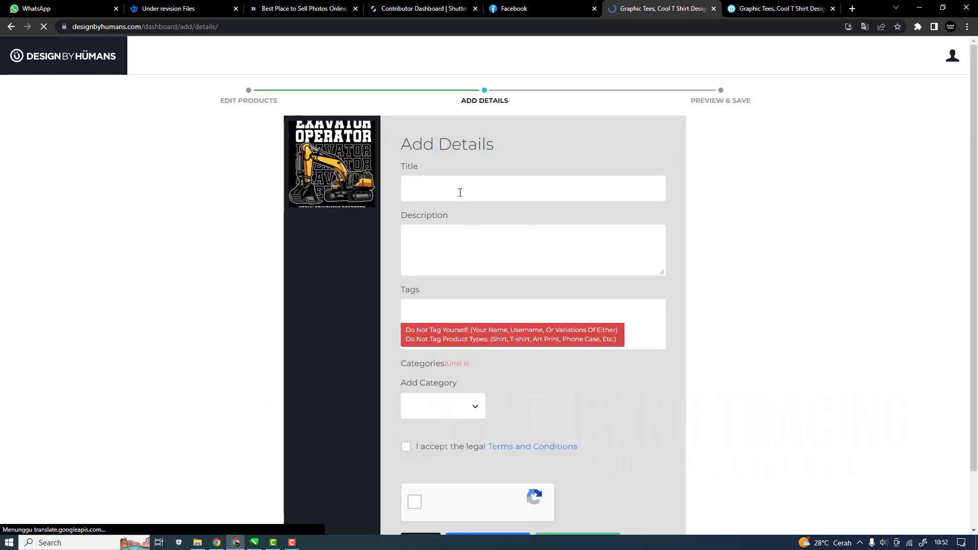
left_click(460, 193)
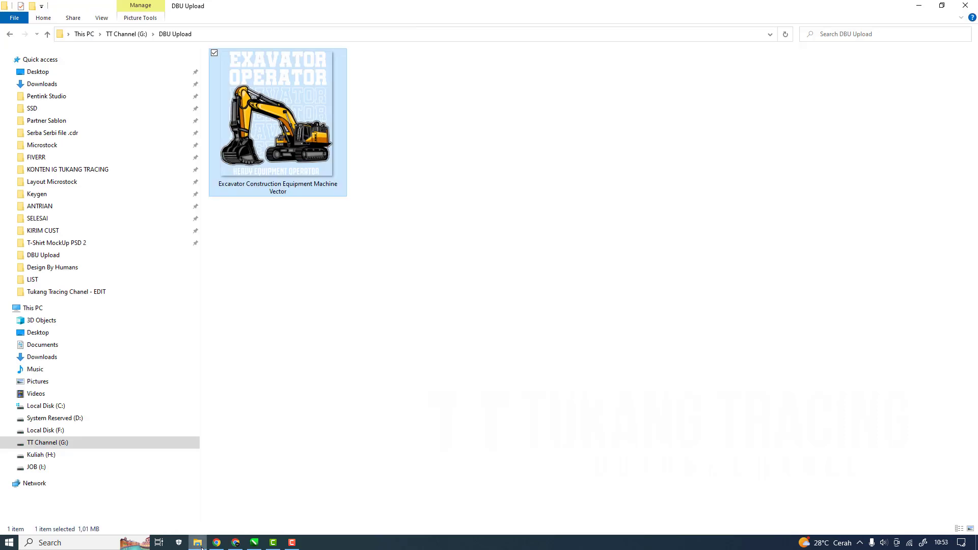
left_click(197, 542)
key("F2")
key("ctrl+c")
left_click(216, 543)
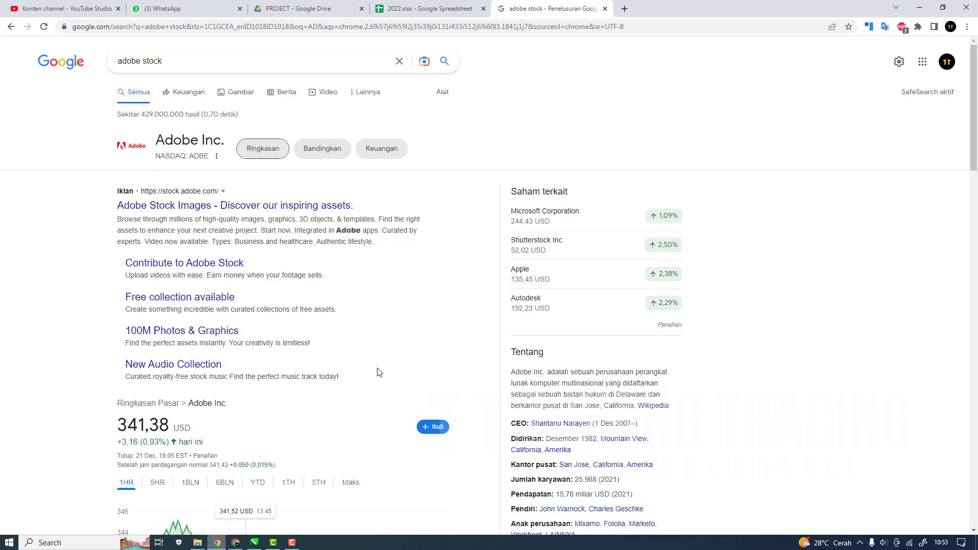
left_click(236, 543)
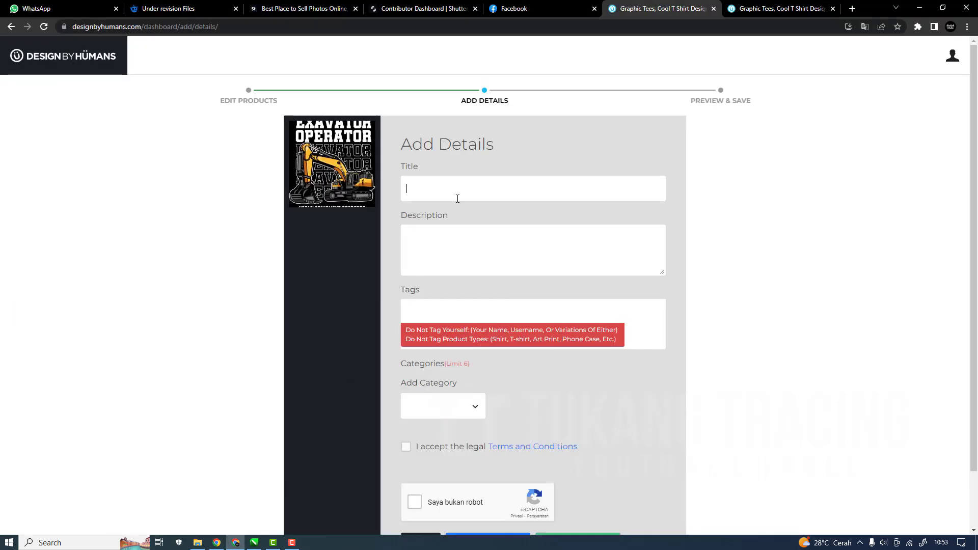
key("ctrl+v")
Remove "Vector" from the title and copy the remaining "Excavator Construction Equipment Machine" into the description.
double_click(569, 189)
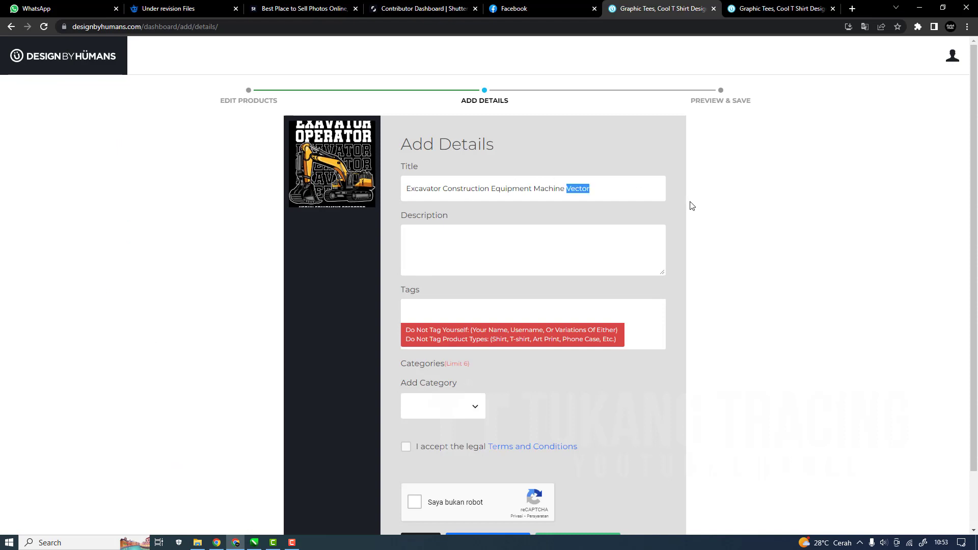
key("BackSpace")
key("ctrl+a")
key("ctrl+c")
left_click(463, 246)
key("ctrl+v")
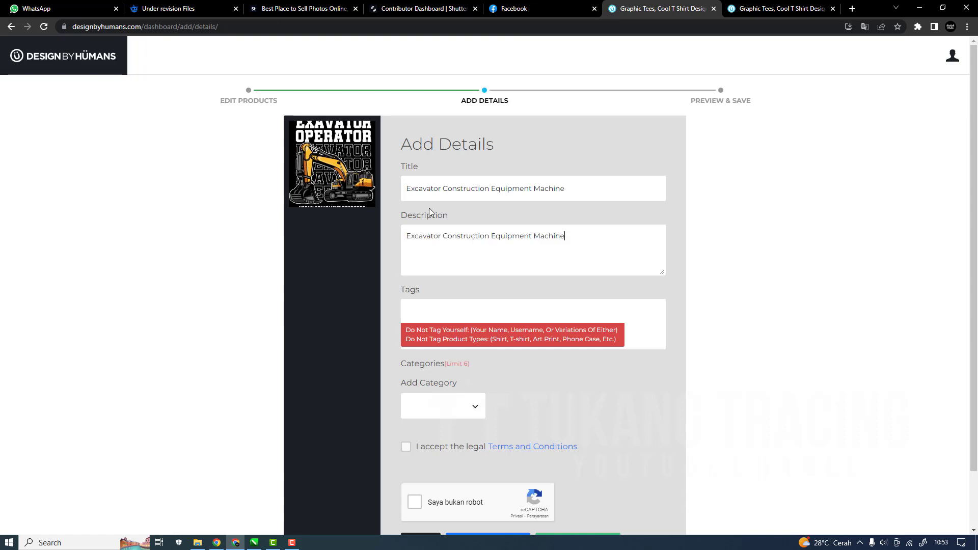
Copy "Excavator" from the title into the tags field to add the suggested tags "excavator" and "mechanical excavator".
left_click(481, 318)
double_click(430, 189)
left_click(441, 313)
key("ctrl+v")
type("\\")
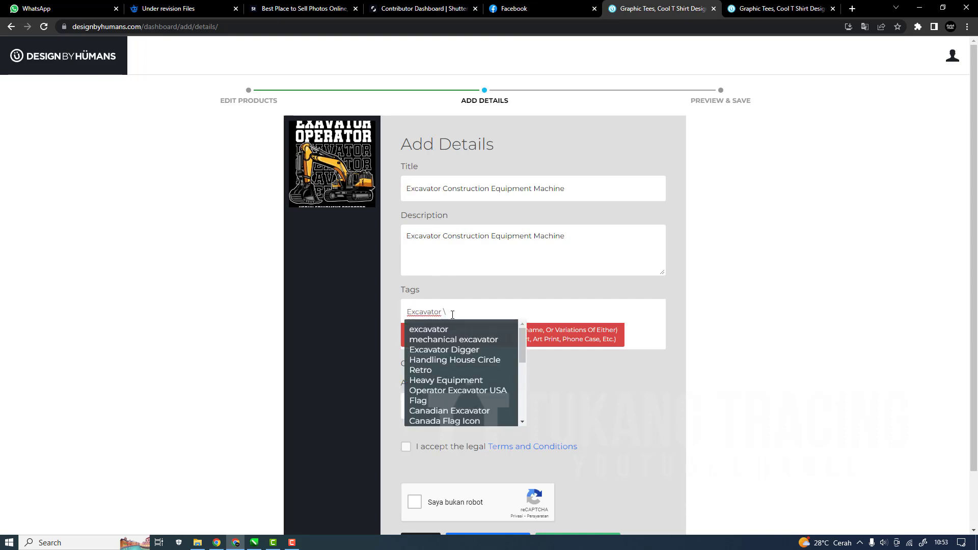
key("BackSpace")
left_click(448, 330)
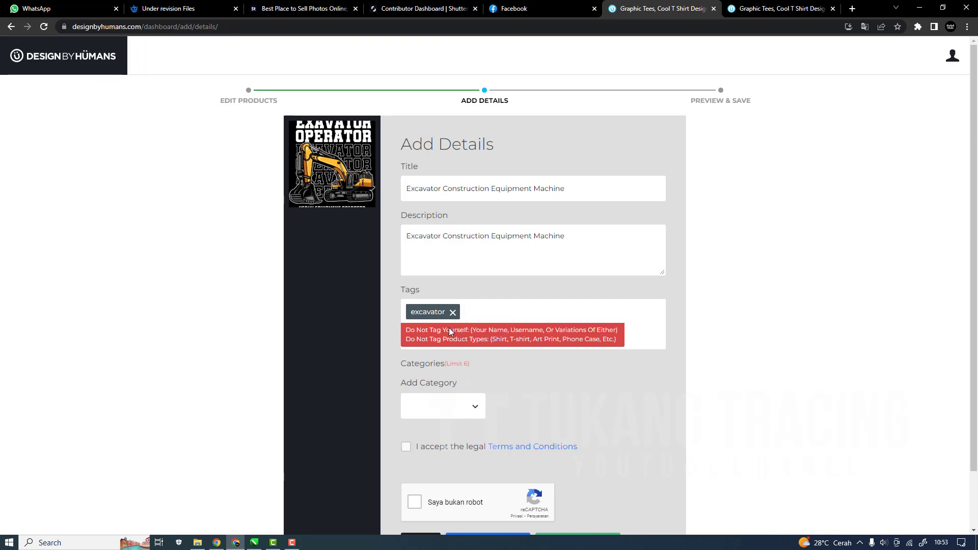
key("ctrl+v")
left_click(482, 338)
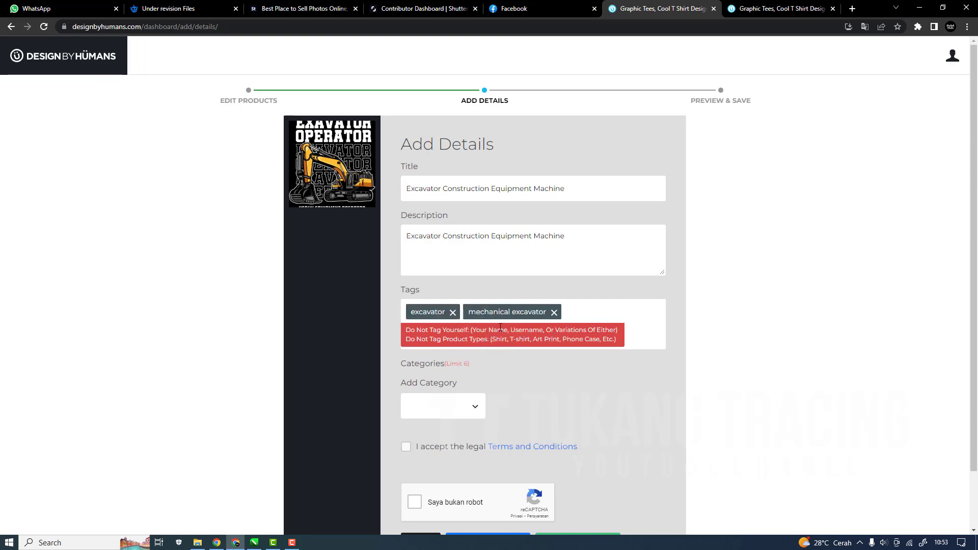
Add the suggested tags "Excavator Digger Handling House Circle Retro" and "Heavy Equipment Operator Excavator USA Flag".
key("ctrl+v")
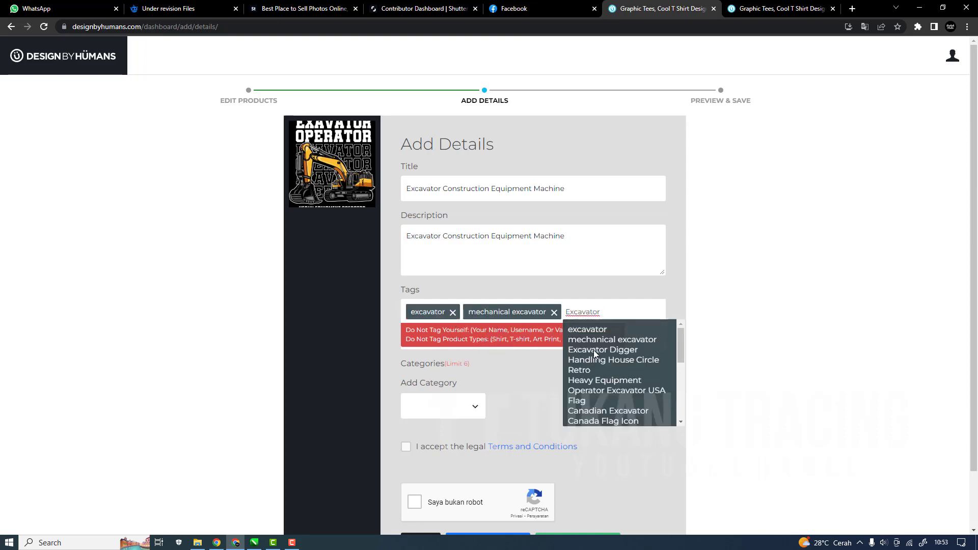
left_click(594, 350)
key("ctrl+v")
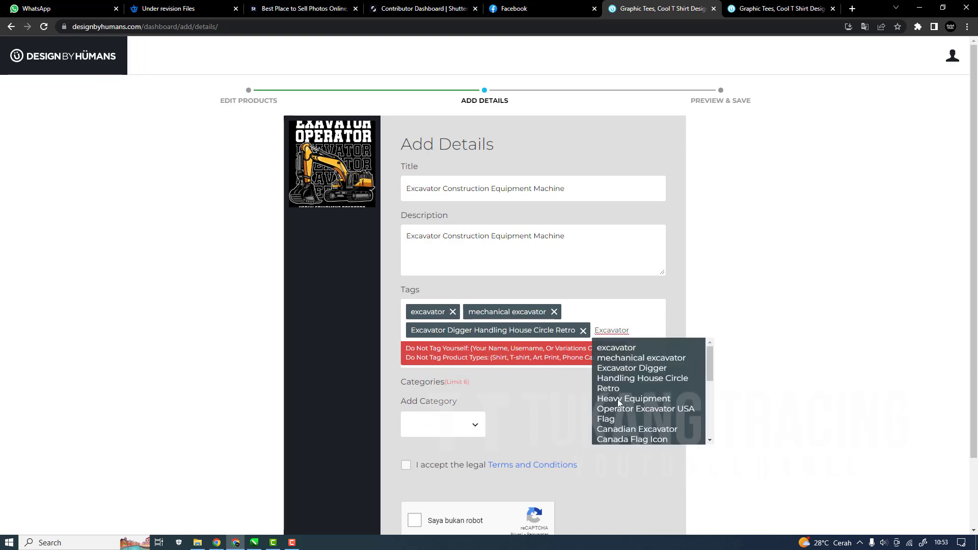
left_click(619, 402)
Look up "Excavator" tag suggestions again and add "Excavator Machinery" and "funny excavator".
key("ctrl+v")
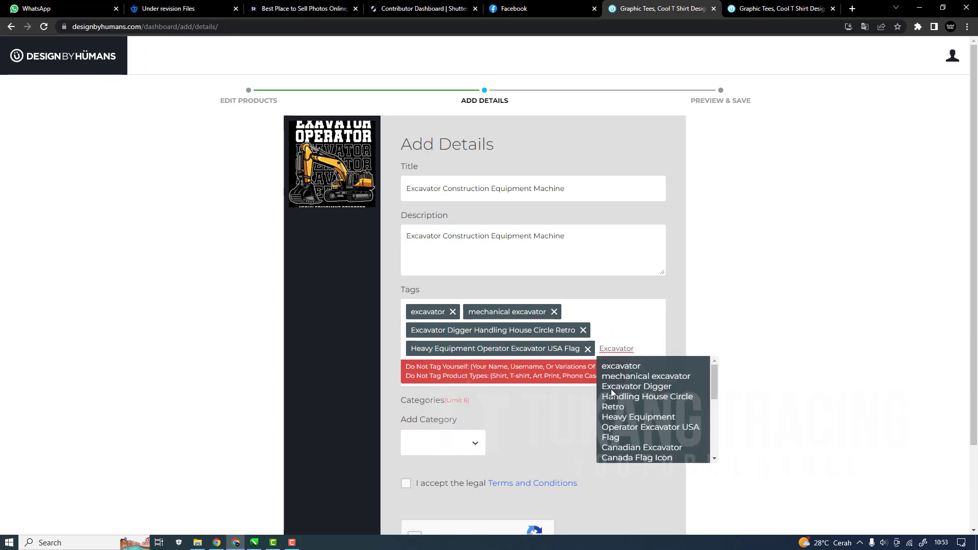
left_click(632, 429)
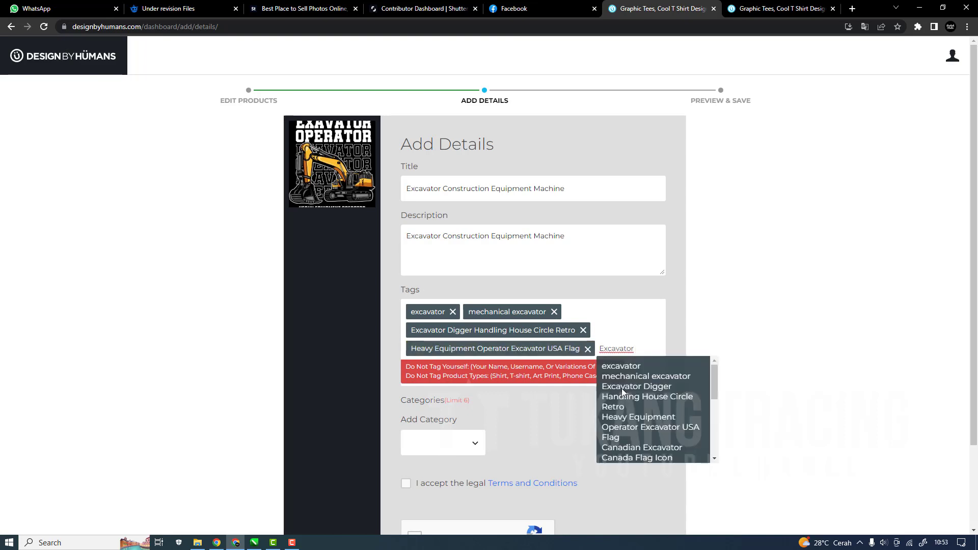
scroll(626, 403, "down", 5)
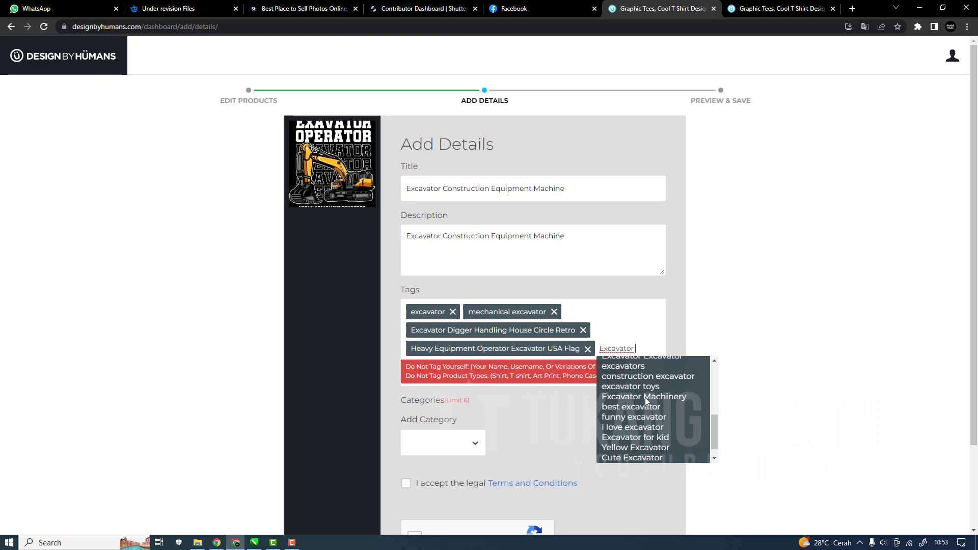
left_click(645, 397)
key("ctrl+v")
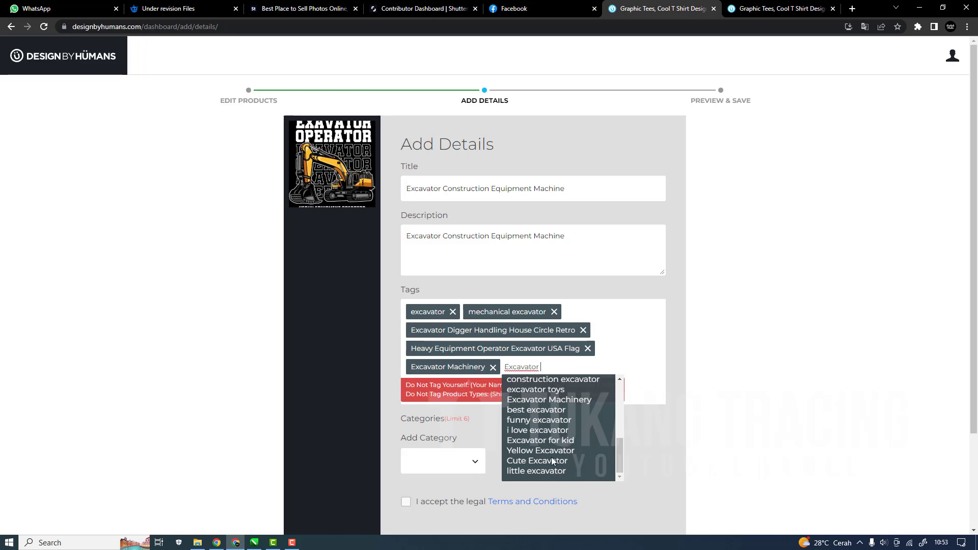
left_click(546, 420)
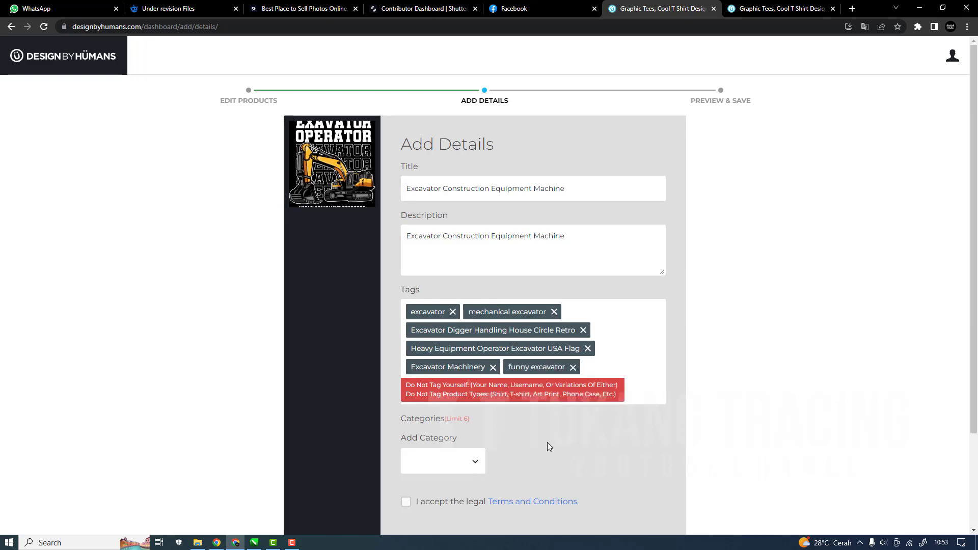
Add the category Transportation > Truck to the design and accept the legal Terms and Conditions.
scroll(547, 442, "down", 2)
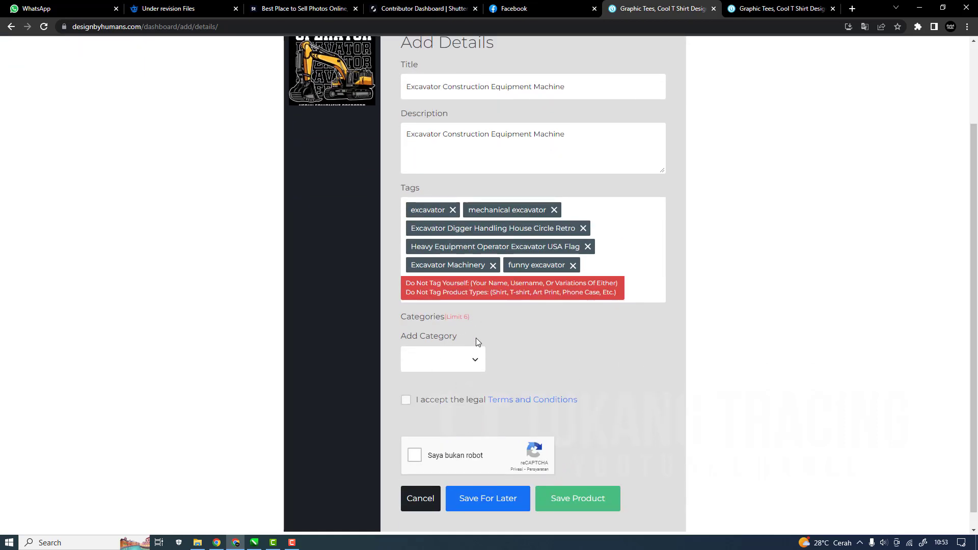
left_click(472, 356)
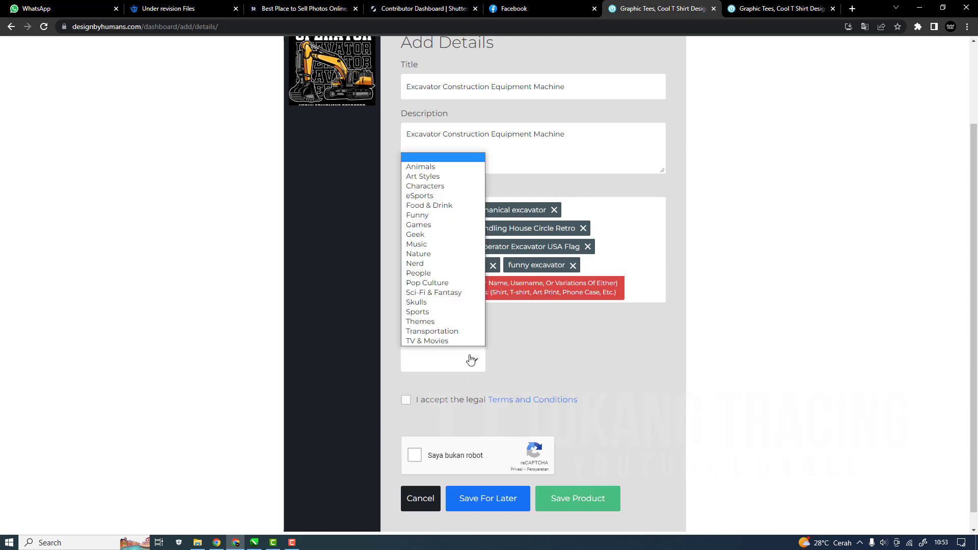
left_click(467, 332)
scroll(467, 335, "up", 2)
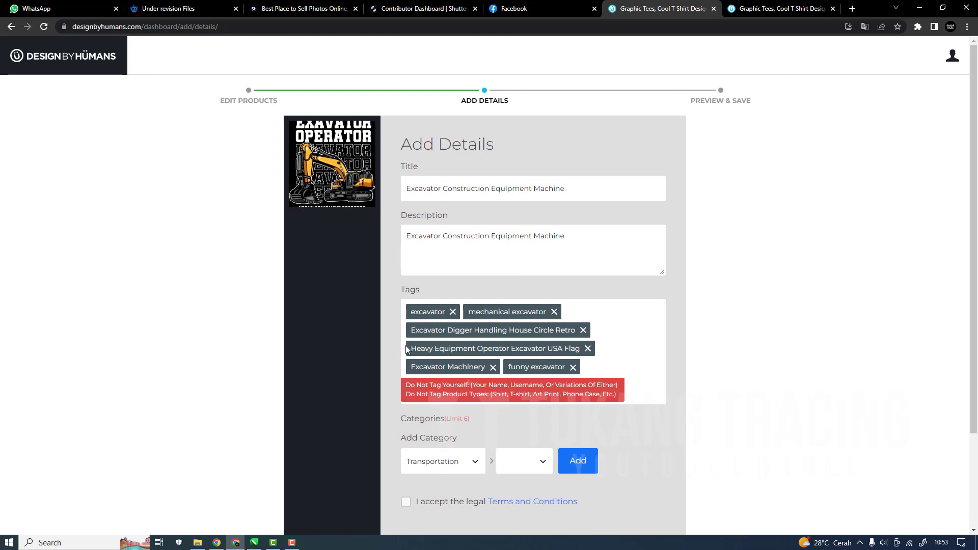
left_click(532, 464)
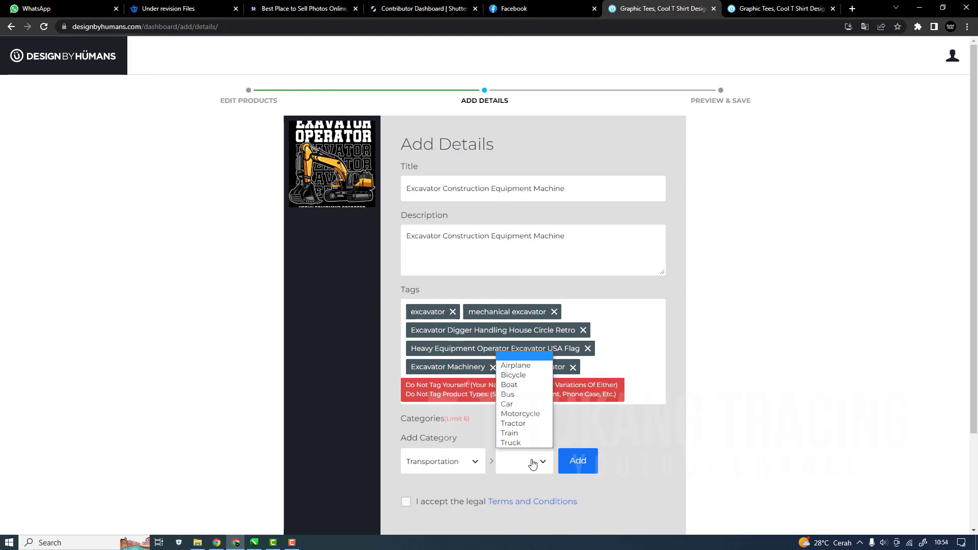
left_click(511, 443)
scroll(524, 434, "down", 3)
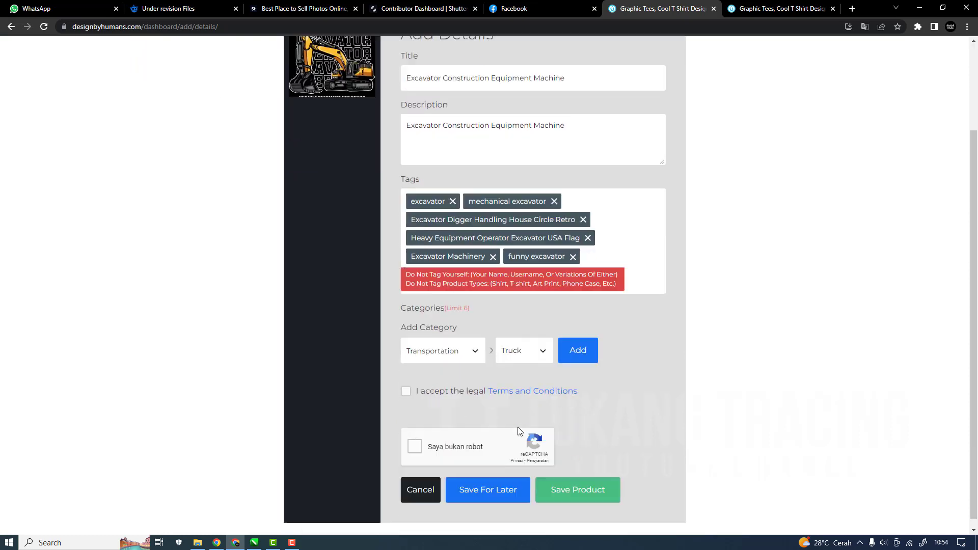
left_click(406, 383)
left_click(578, 342)
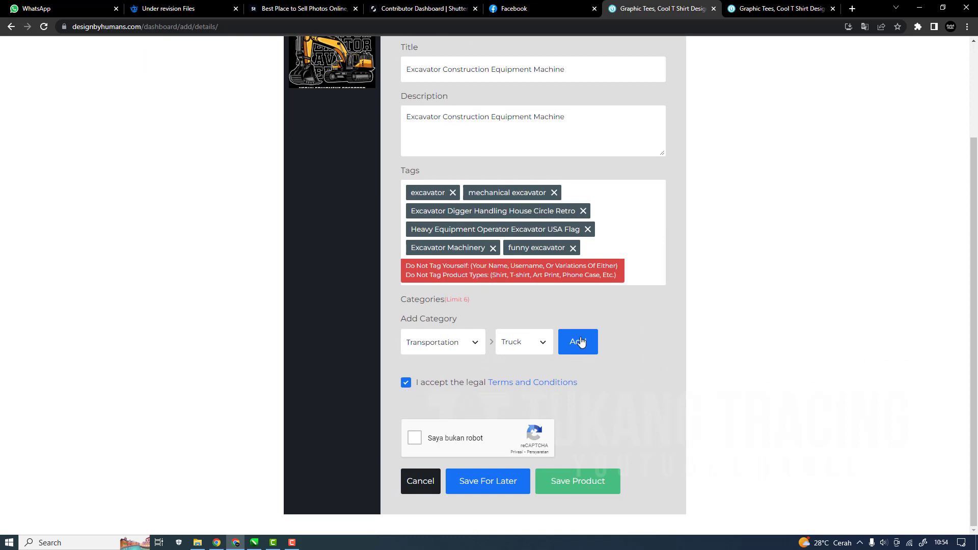
left_click(447, 365)
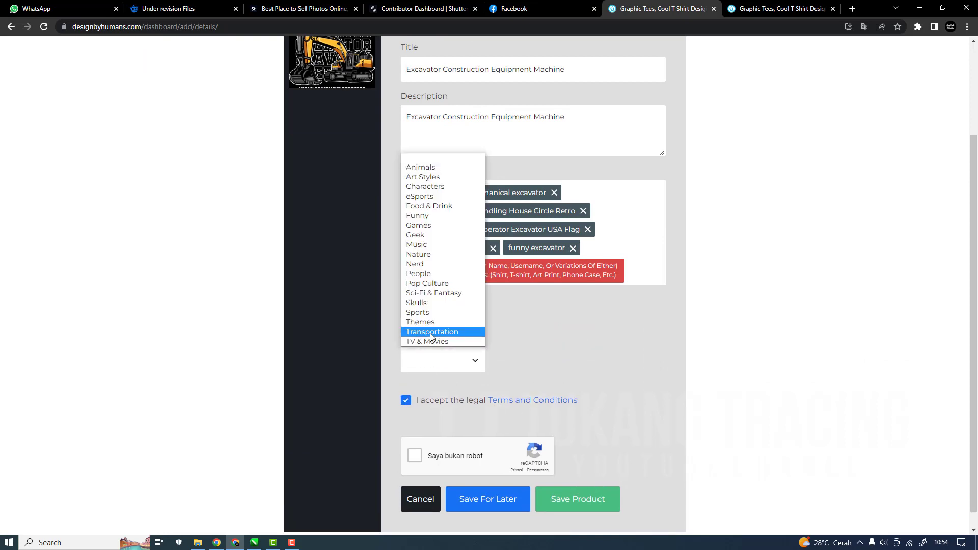
left_click(448, 225)
left_click(525, 364)
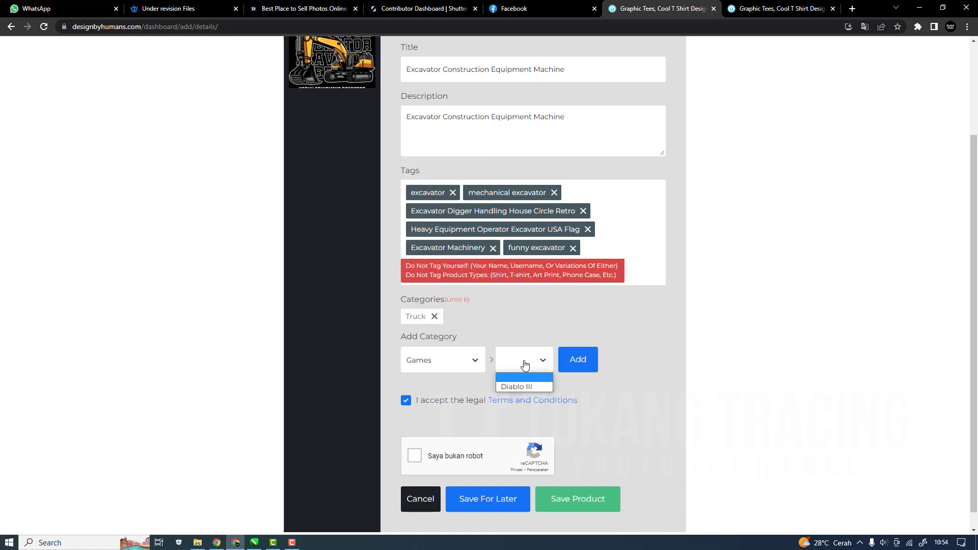
Add the general Transportation category to the design without choosing a subcategory.
left_click(449, 363)
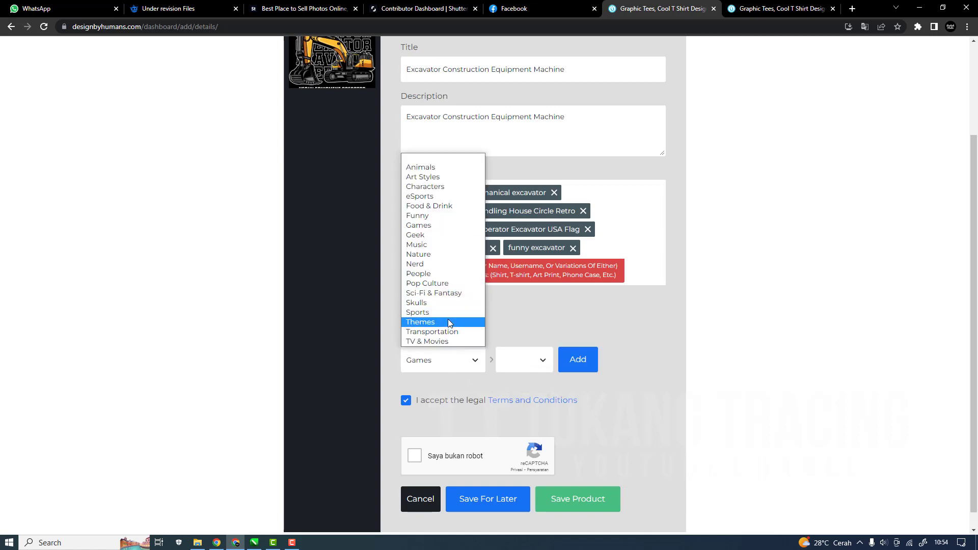
left_click(452, 332)
left_click(529, 362)
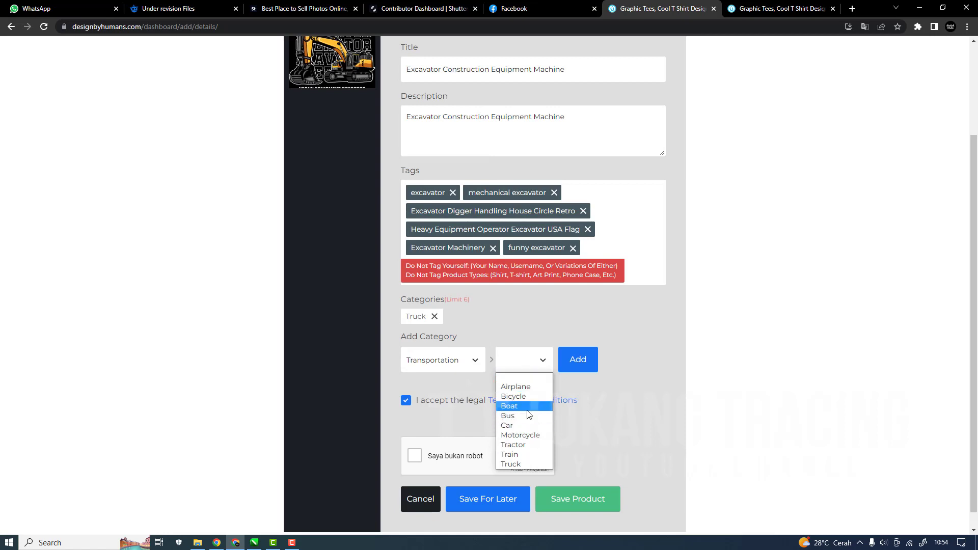
left_click(592, 399)
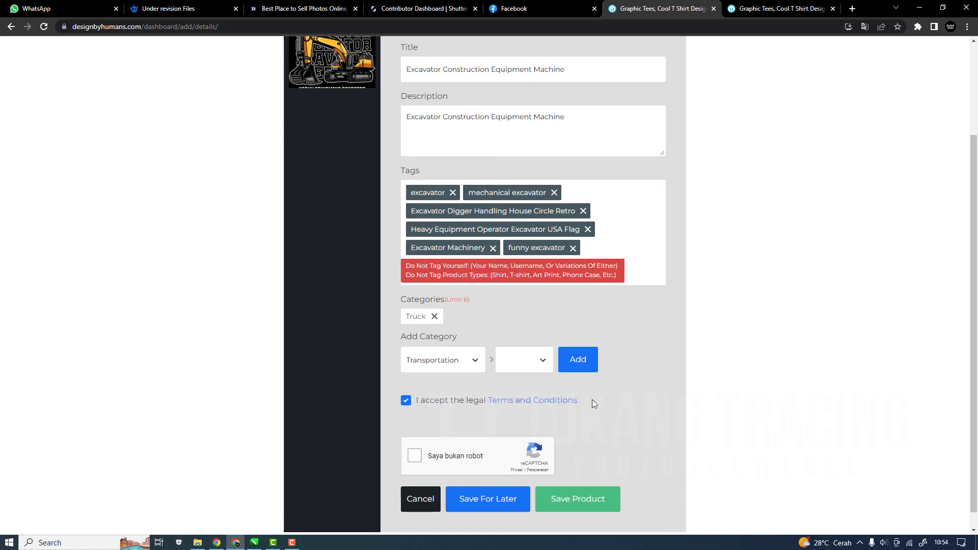
left_click(464, 363)
left_click(464, 363)
left_click(569, 362)
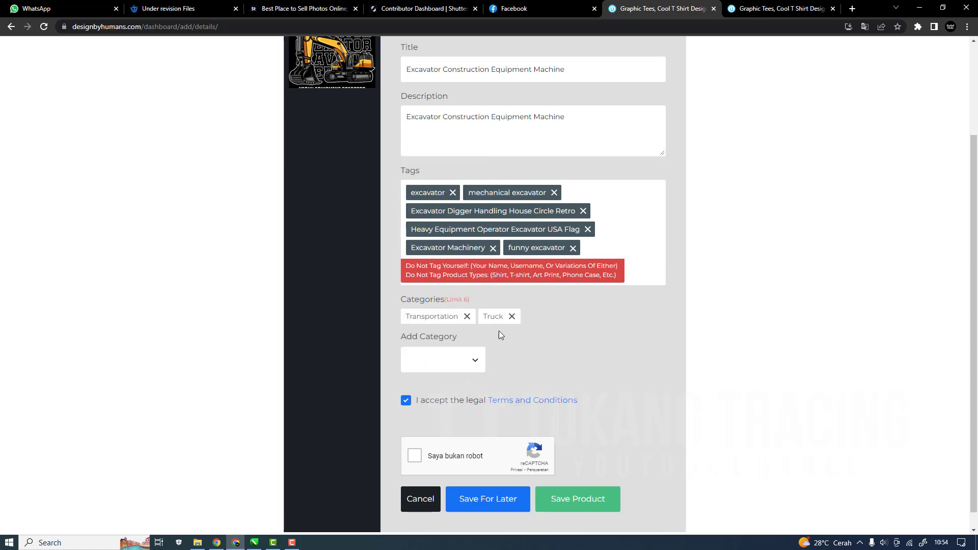
Review the entered details, complete the reCAPTCHA check and save the product.
scroll(484, 364, "down", 1)
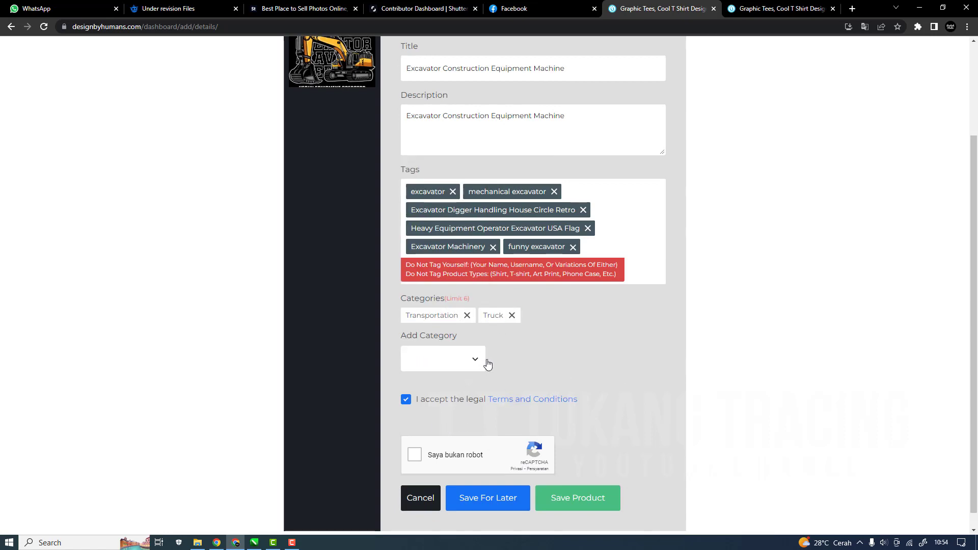
scroll(524, 438, "up", 3)
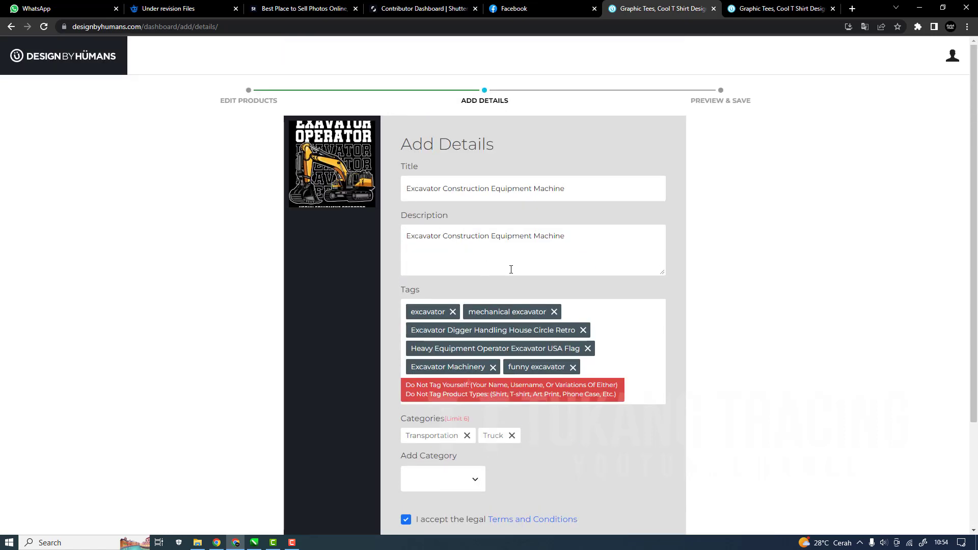
scroll(511, 269, "down", 3)
left_click(413, 441)
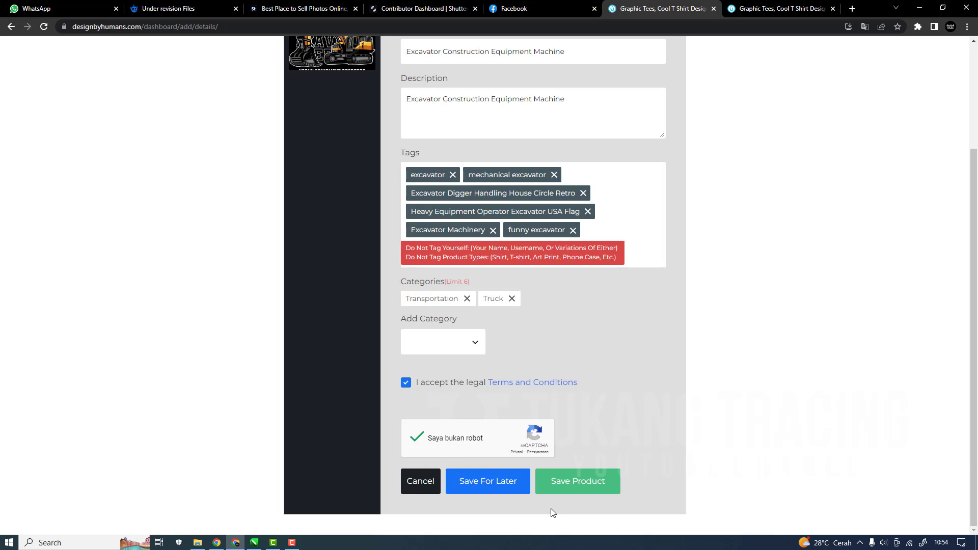
left_click(574, 487)
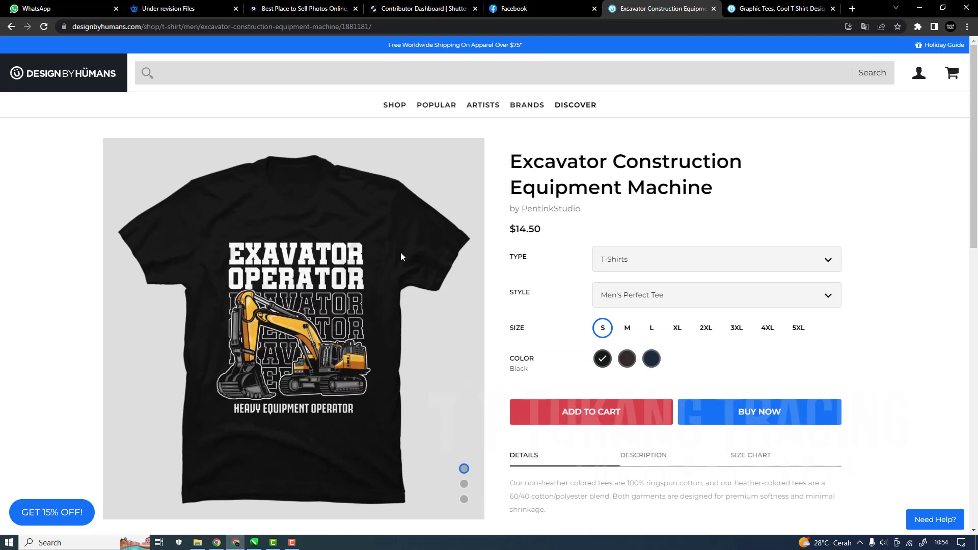
Examine the published T-shirt's product page and its flat, model and artwork preview images.
scroll(411, 228, "down", 8)
scroll(551, 214, "up", 8)
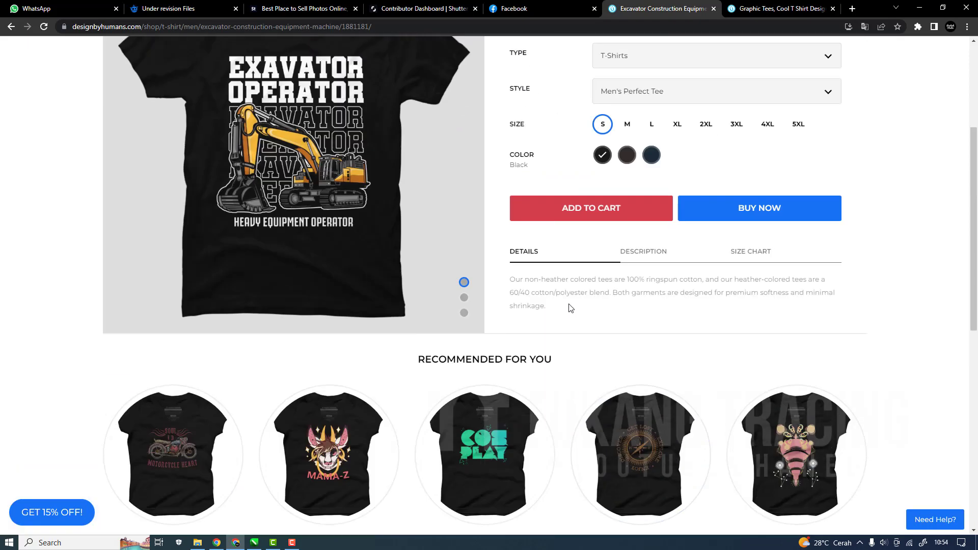
left_click(465, 485)
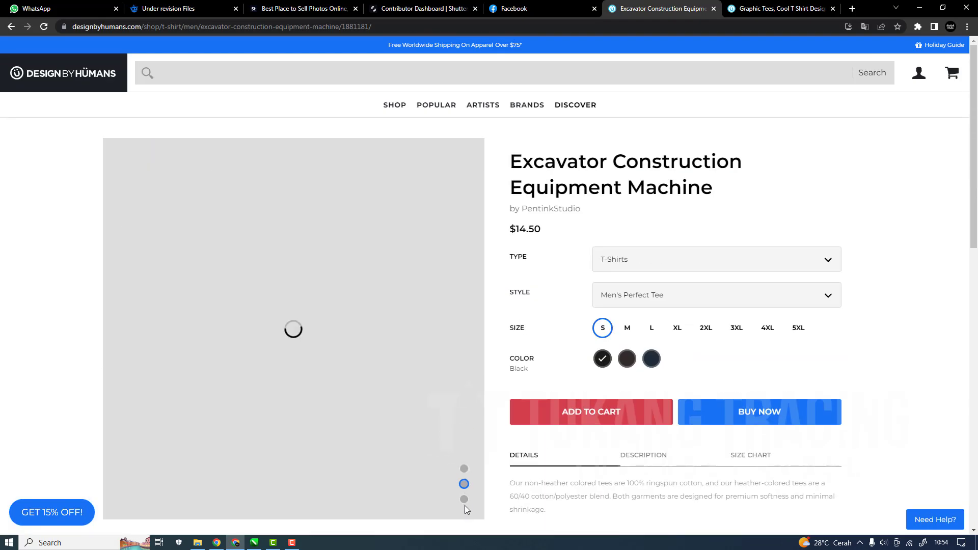
left_click(463, 469)
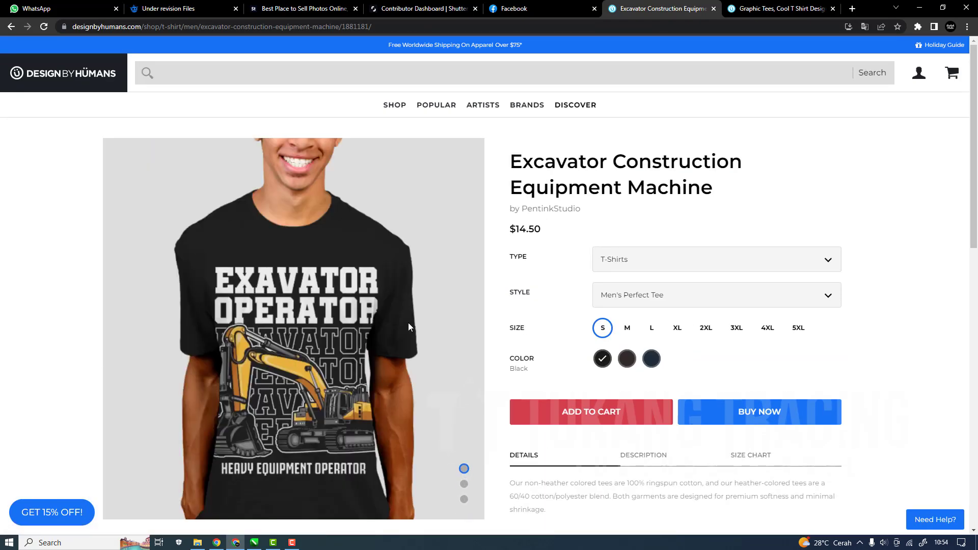
left_click(465, 498)
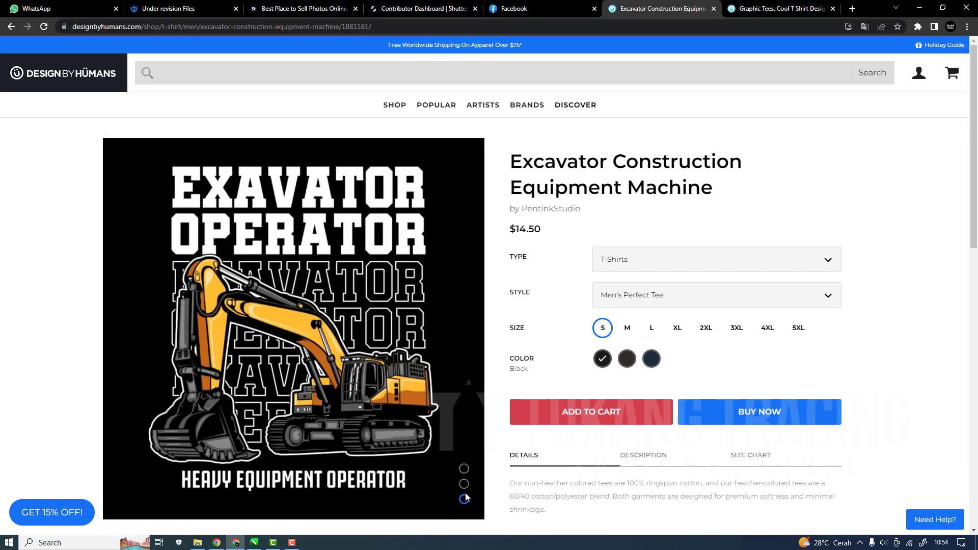
left_click(464, 485)
left_click(466, 470)
left_click(464, 484)
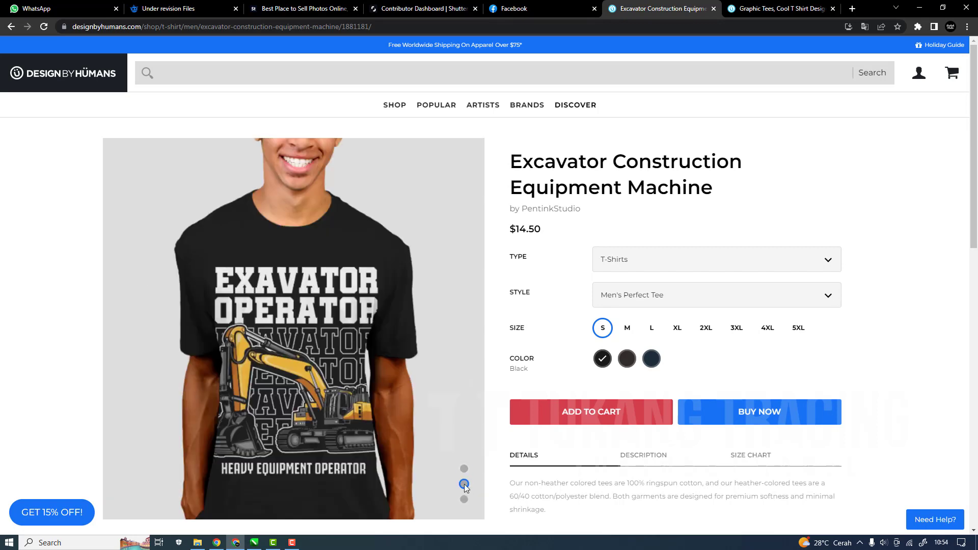
left_click(464, 473)
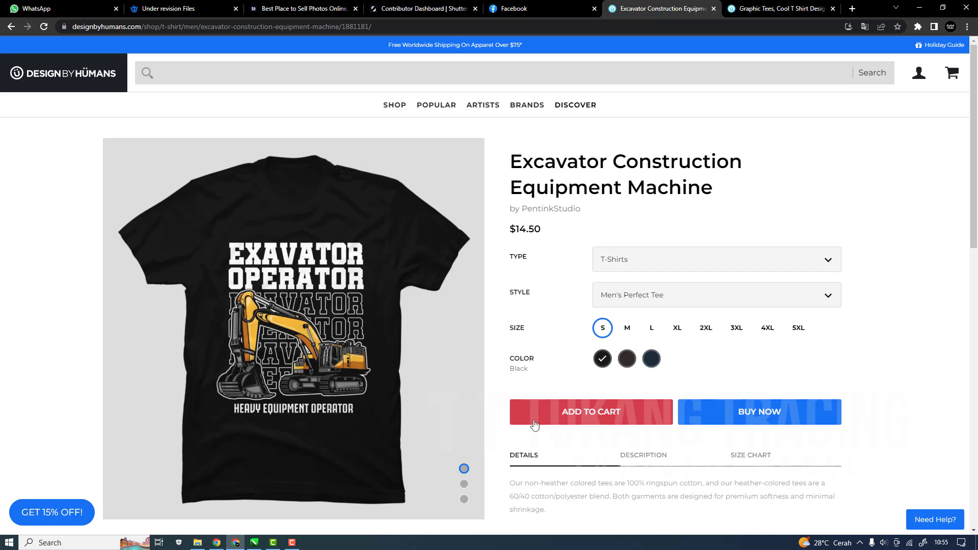
Check the tags on the product page and open the PentinkStudio shop page.
scroll(615, 409, "down", 7)
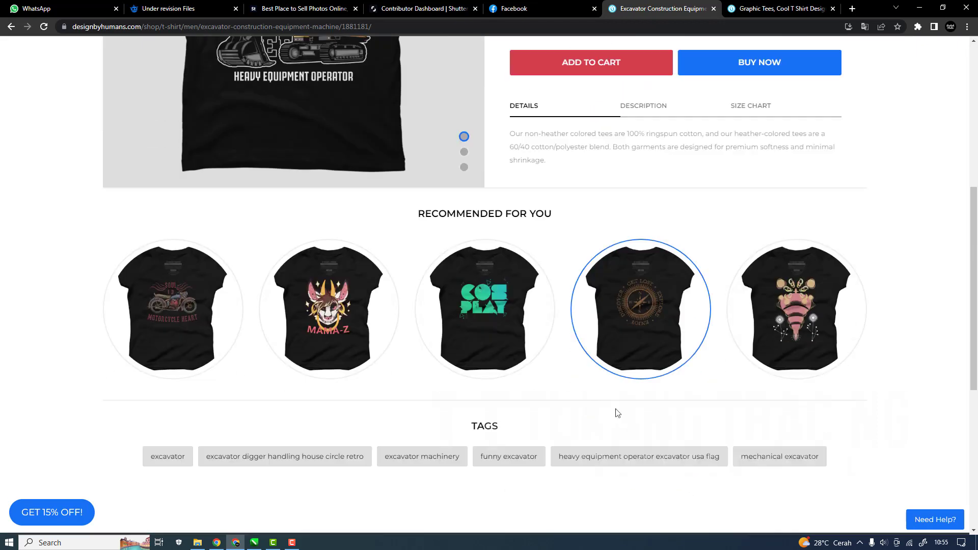
scroll(616, 411, "up", 7)
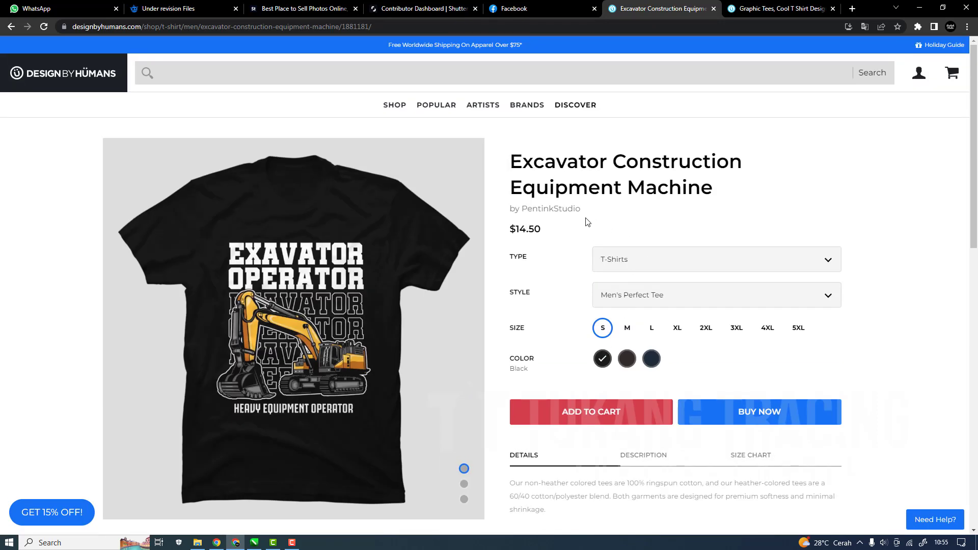
left_click(564, 213)
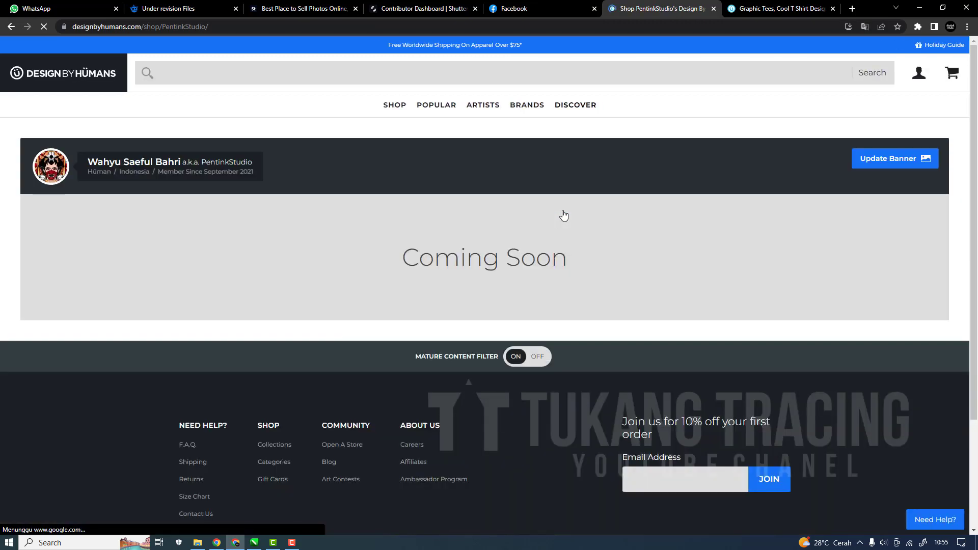
Reload the PentinkStudio shop page twice and check whether the published design is listed there.
scroll(577, 427, "down", 3)
scroll(515, 367, "up", 5)
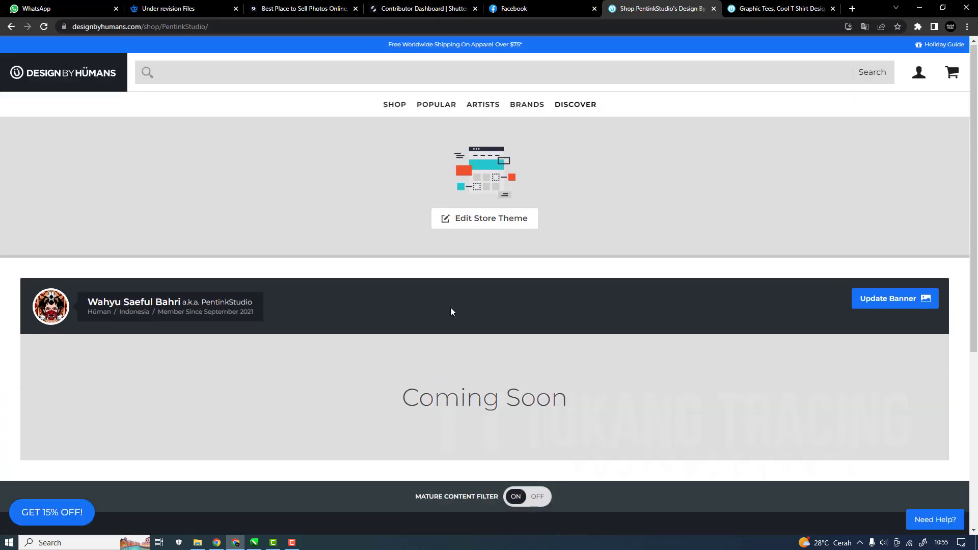
left_click(44, 26)
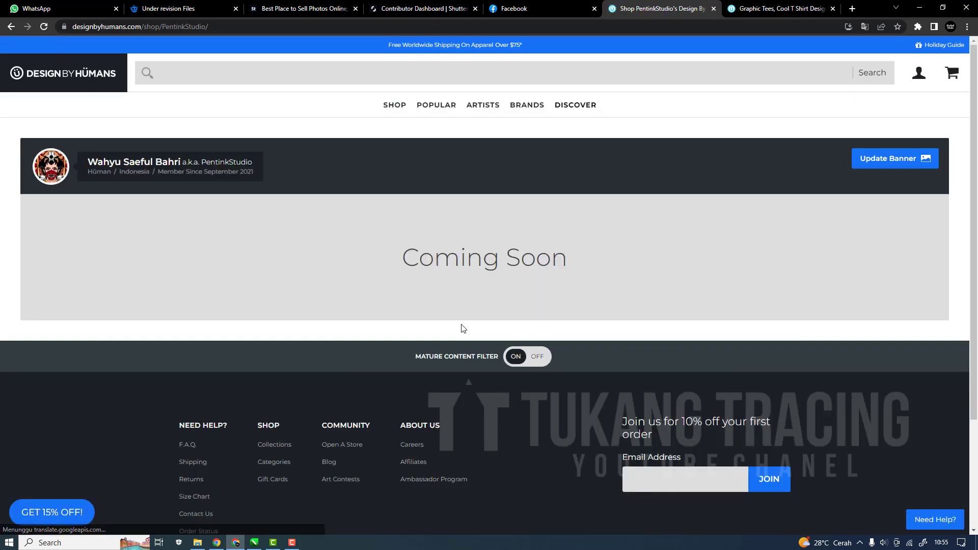
scroll(463, 341, "down", 5)
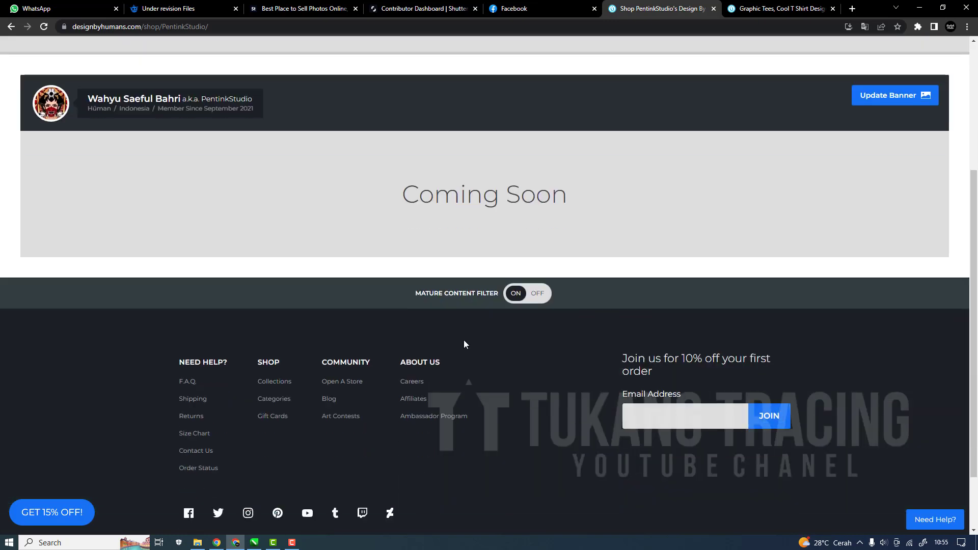
scroll(496, 386, "up", 5)
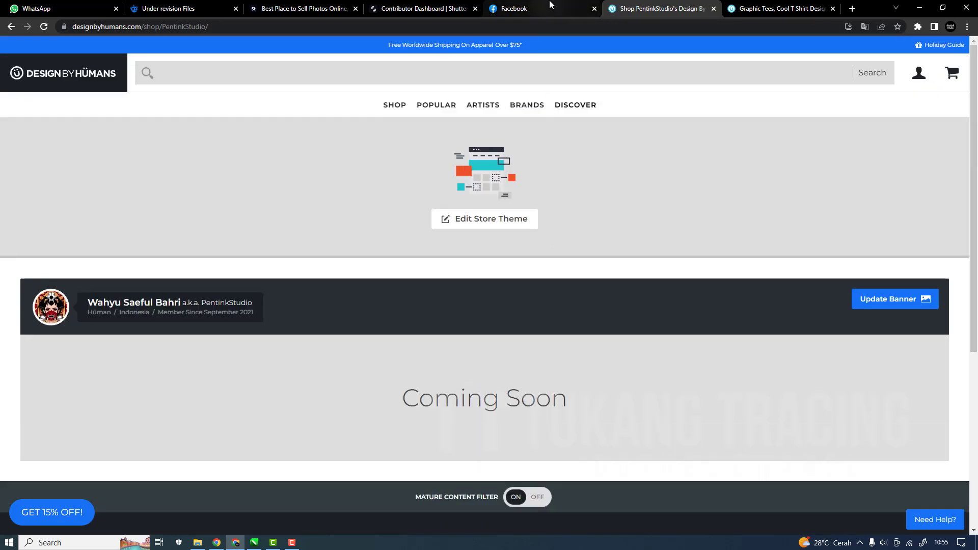
left_click(48, 30)
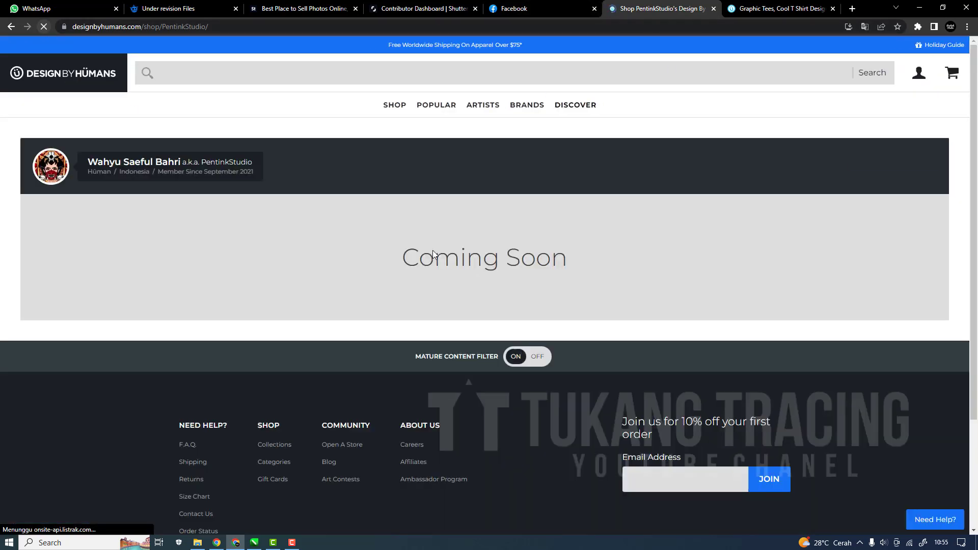
scroll(625, 331, "down", 5)
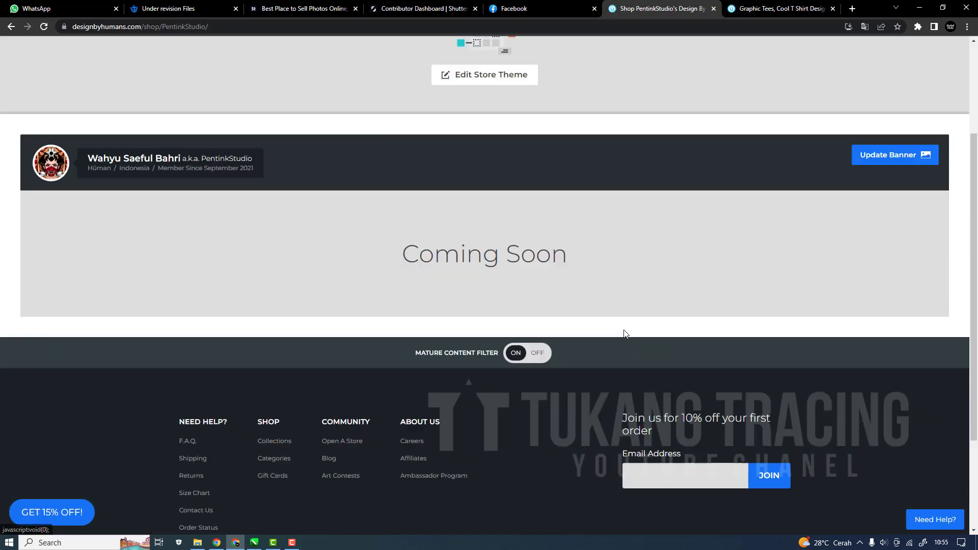
scroll(620, 367, "up", 5)
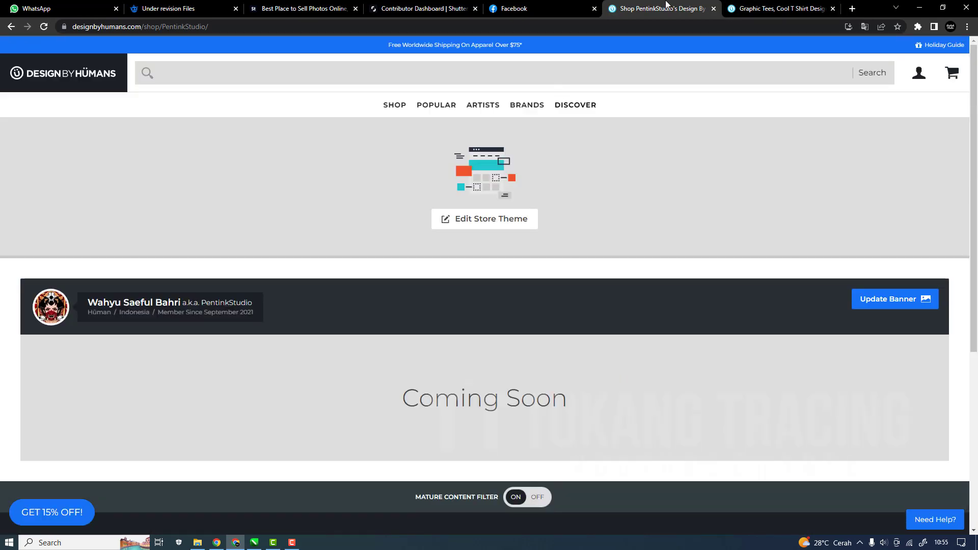
Return to the already open Design By Humans home page and view its beginning.
left_click(766, 3)
scroll(645, 302, "up", 4)
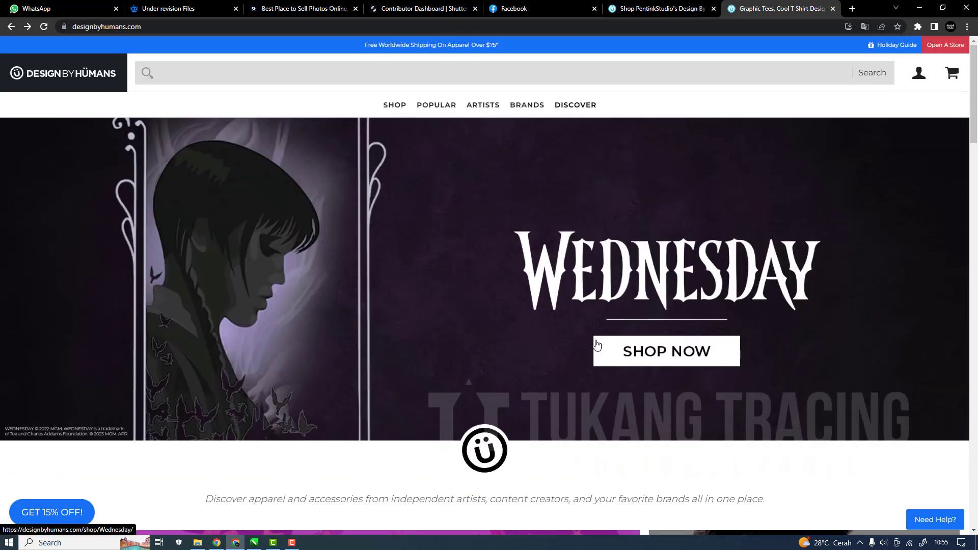
left_click(292, 543)
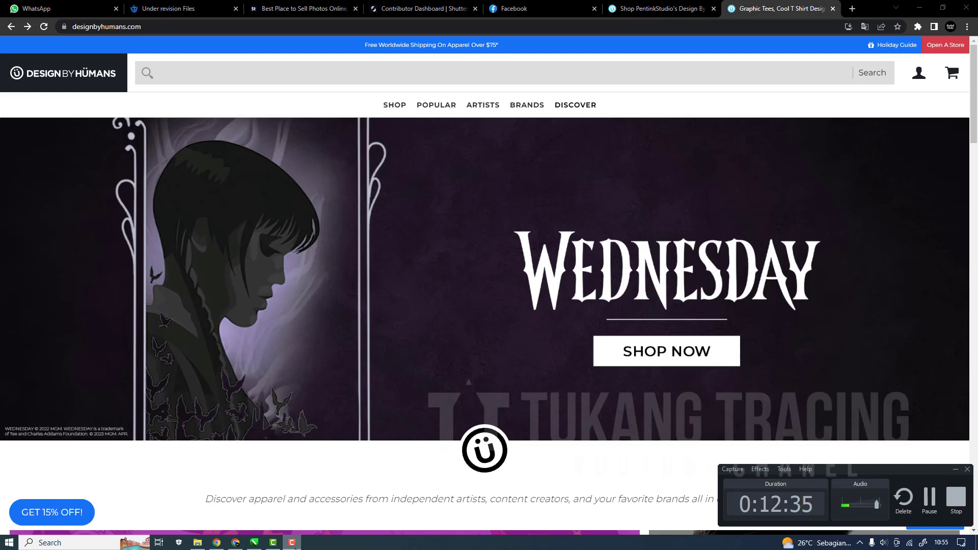
left_click(294, 545)
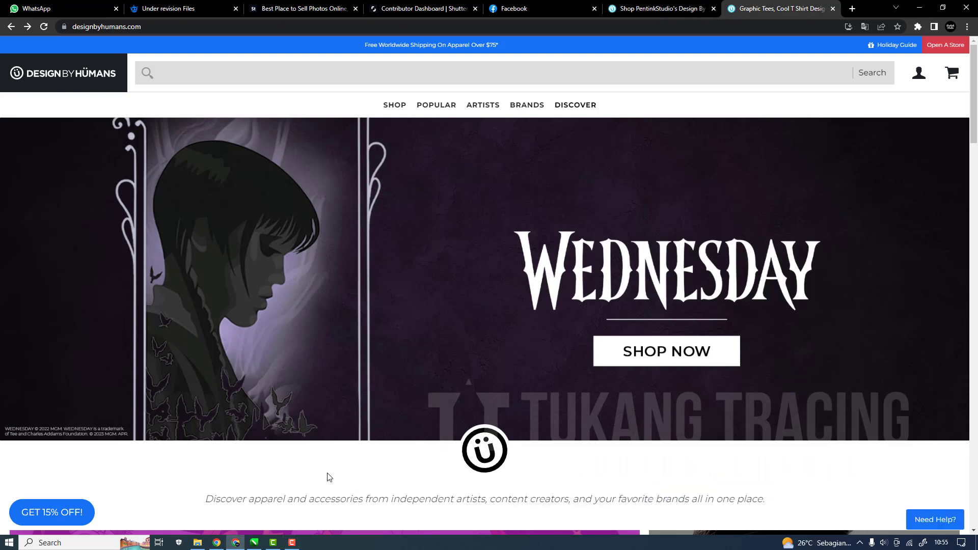